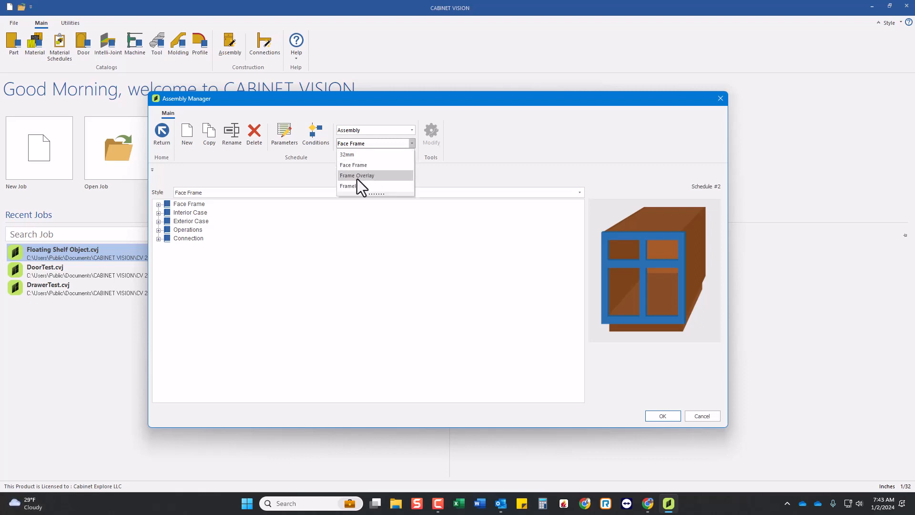
Create a new assembly schedule named CE Frameless in the 32 Millimeter style, with all connections set to None.
left_click(466, 145)
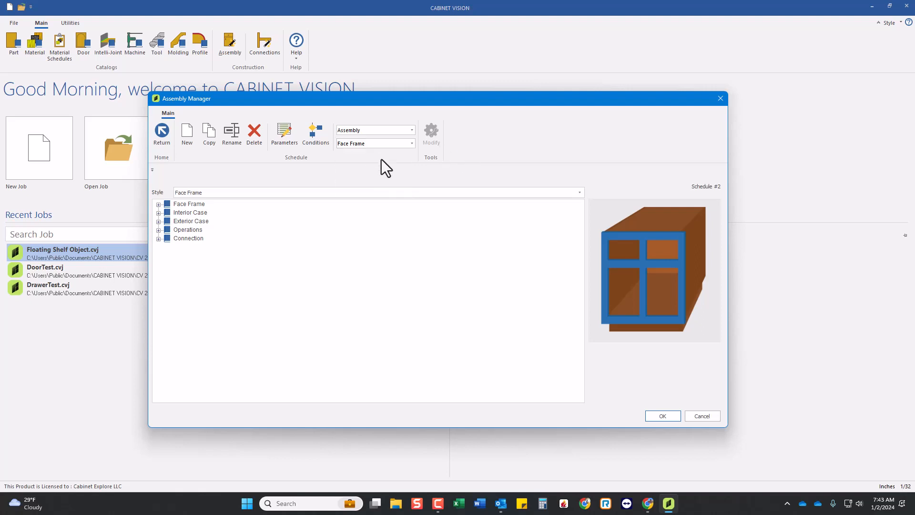
left_click(187, 136)
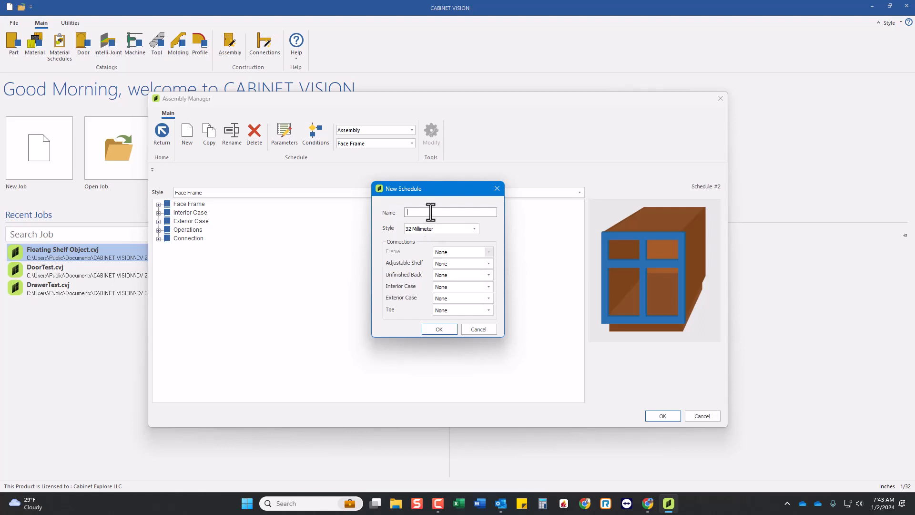
type("CE Frameless")
left_click(464, 228)
left_click(461, 231)
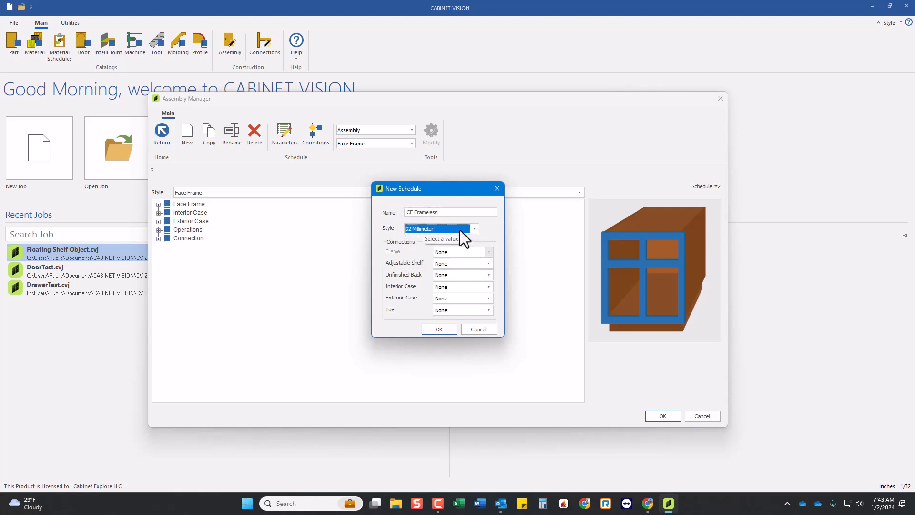
left_click(489, 285)
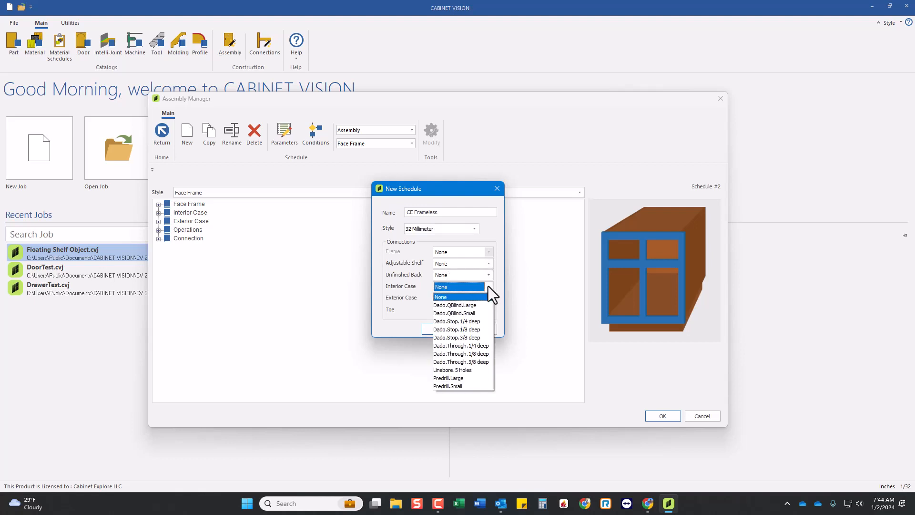
left_click(487, 288)
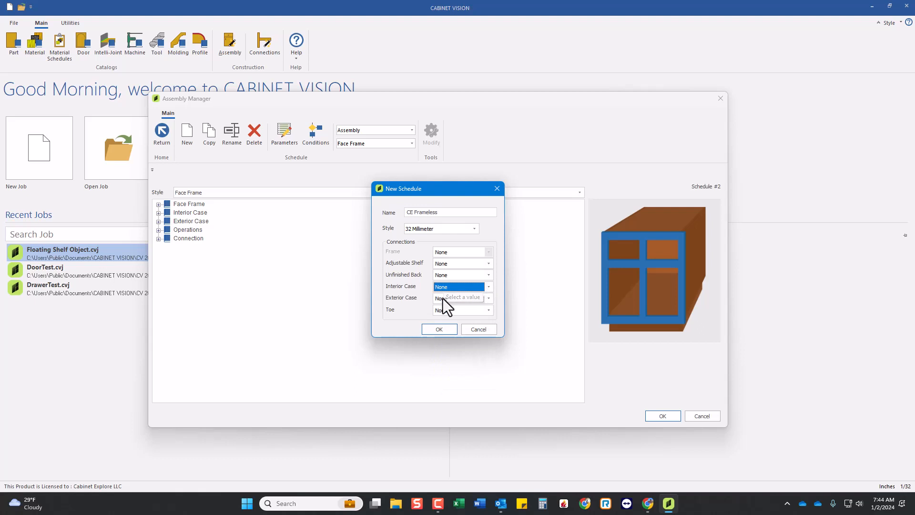
left_click(432, 328)
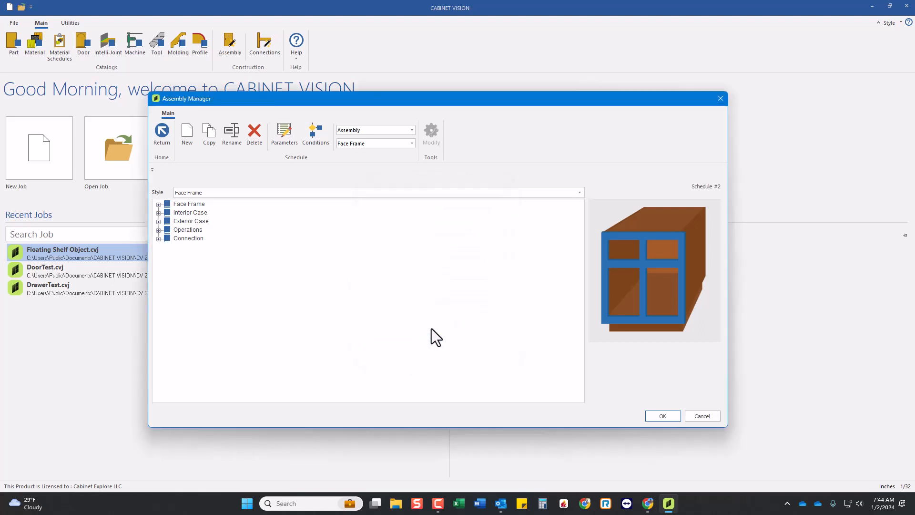
Load the CE Frameless schedule in the Assembly Manager.
left_click(659, 416)
left_click(359, 144)
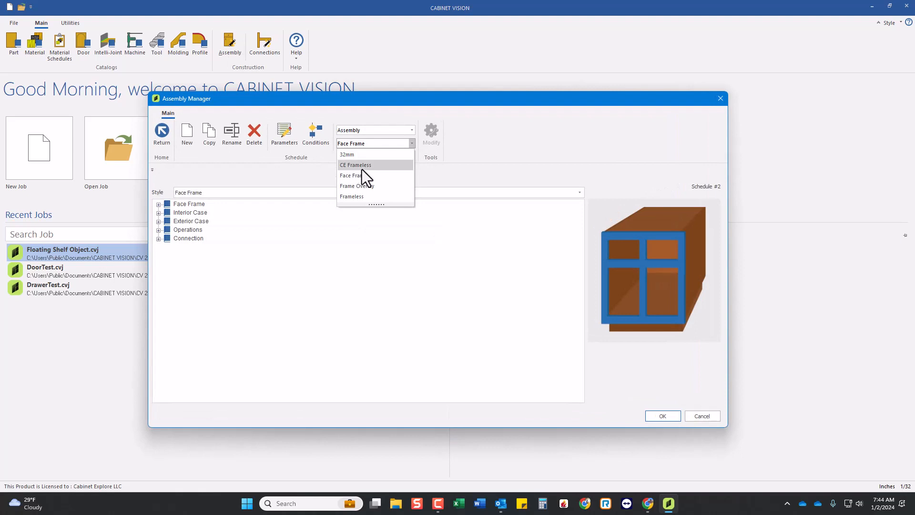
left_click(362, 168)
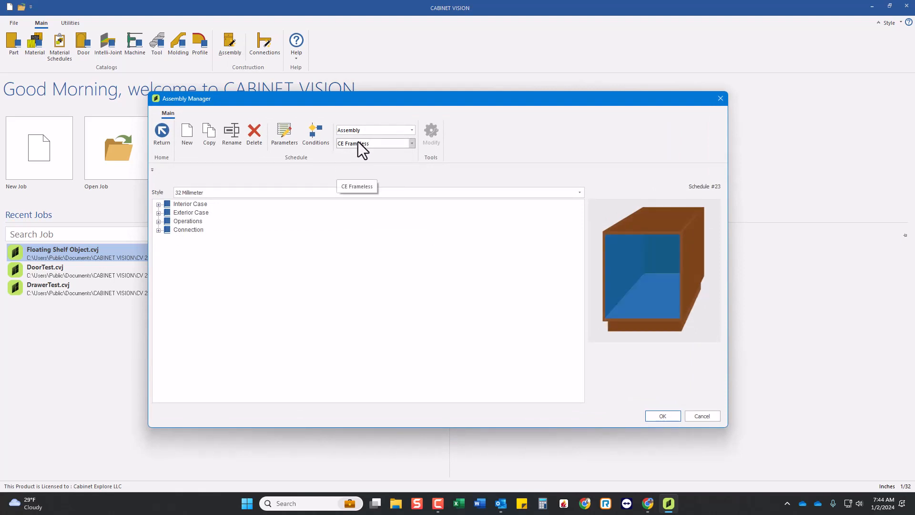
Review the banding and finished-side orientation standards for the Deck under Exterior Case, and close the Assembly Manager.
left_click(158, 213)
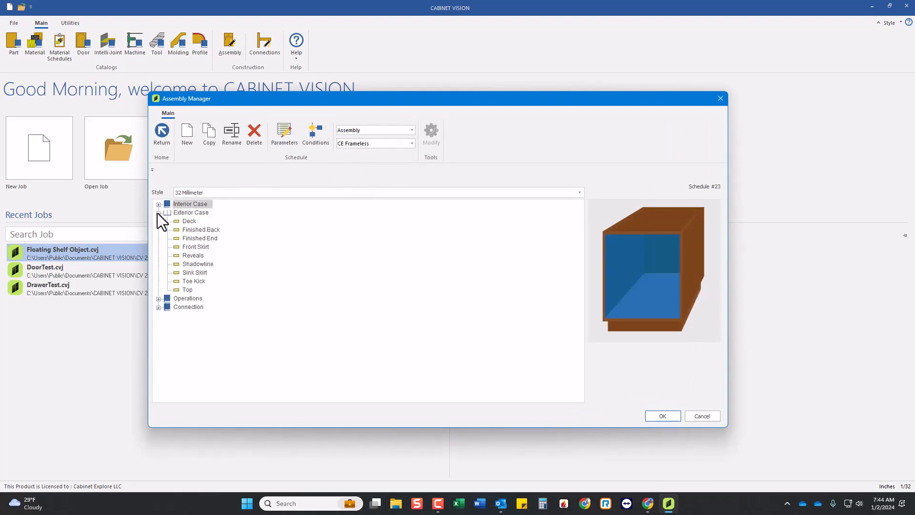
left_click(190, 221)
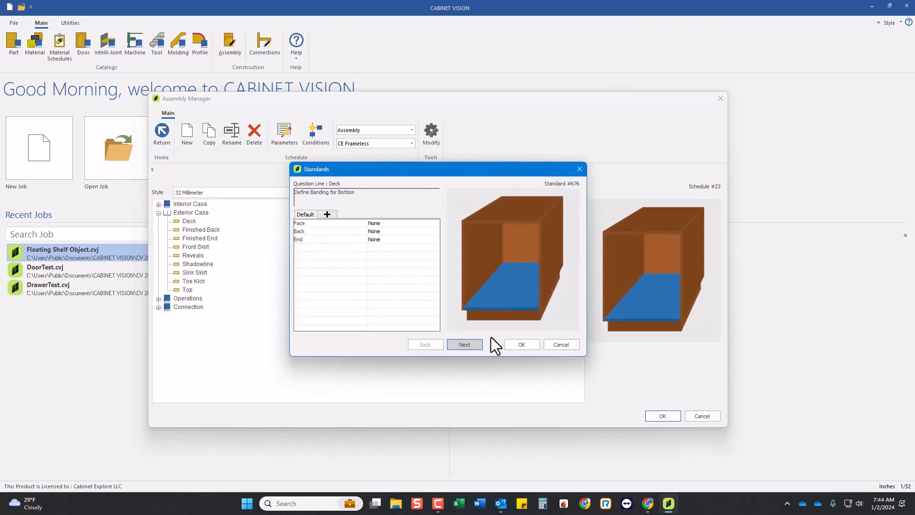
left_click(465, 344)
left_click(465, 345)
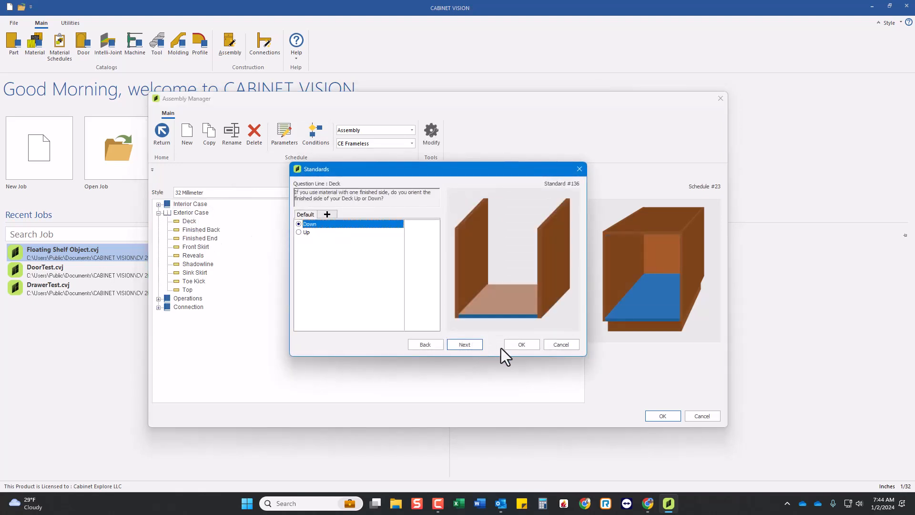
left_click(568, 346)
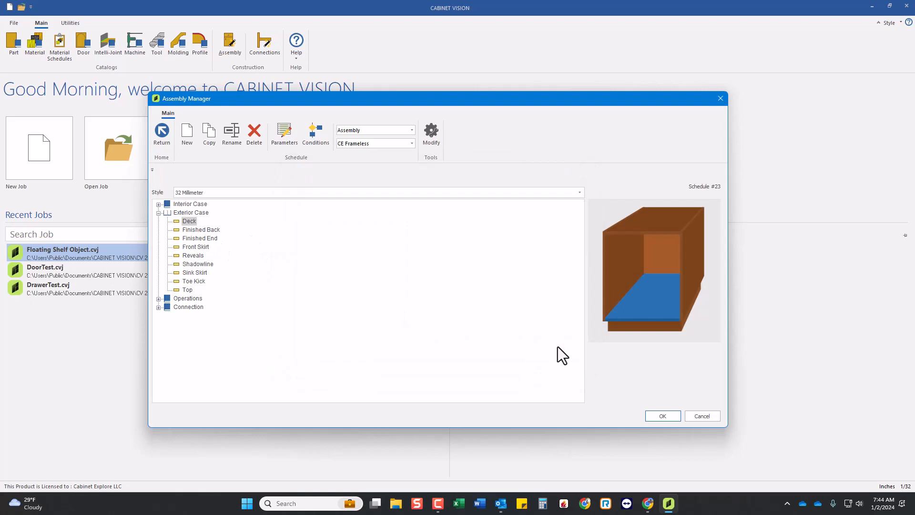
left_click(707, 415)
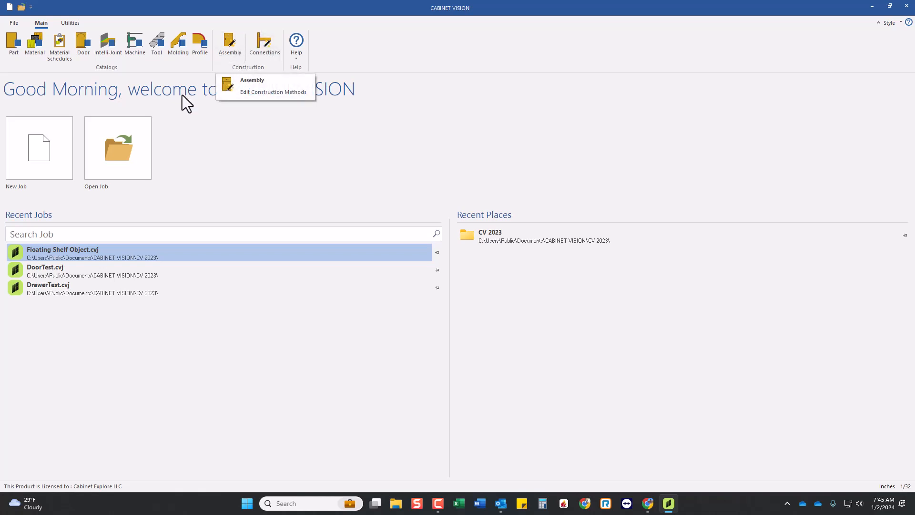
Start a new job and set its cabinet construction method to CE Frameless.
left_click(53, 138)
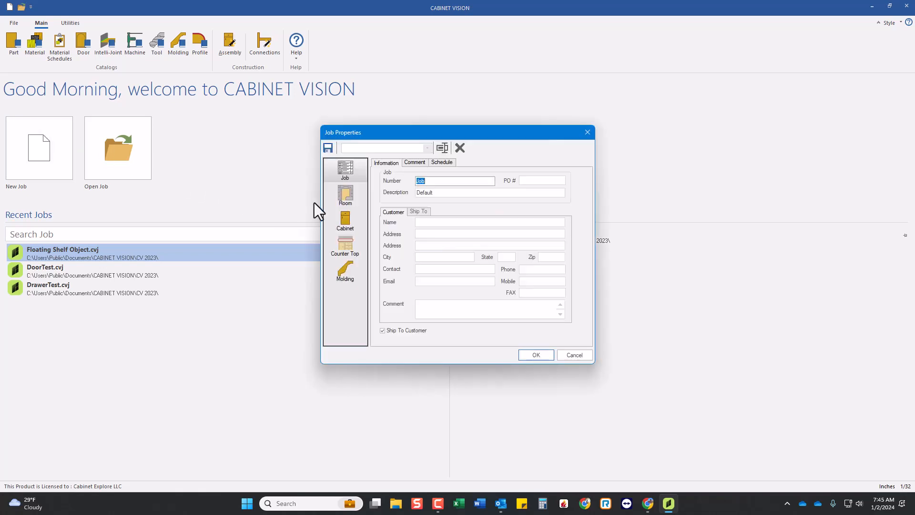
left_click(352, 222)
left_click(419, 188)
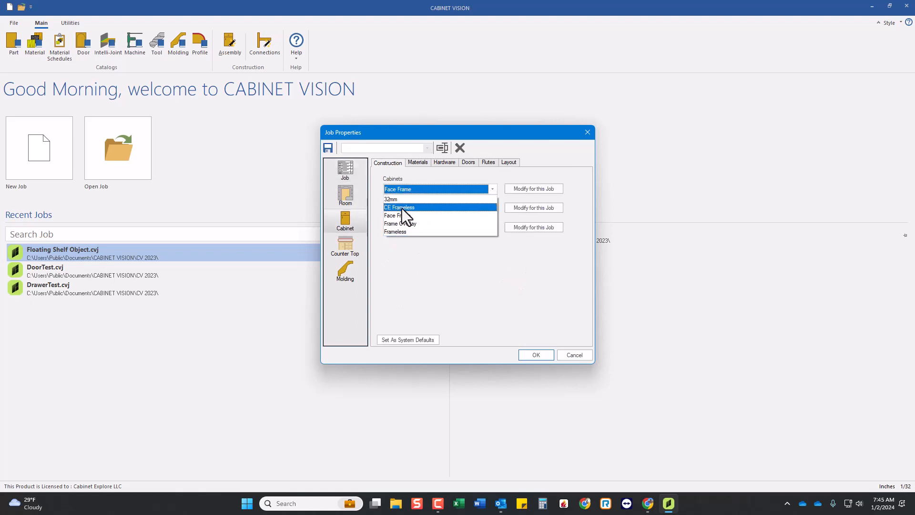
left_click(404, 207)
Review the job's cabinet materials, hardware, door and construction settings, and accept the job properties.
left_click(418, 163)
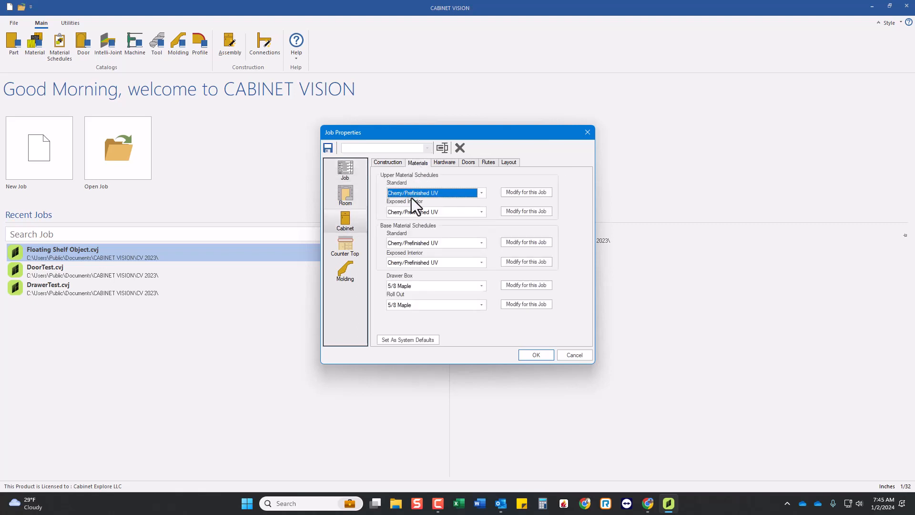
left_click(408, 287)
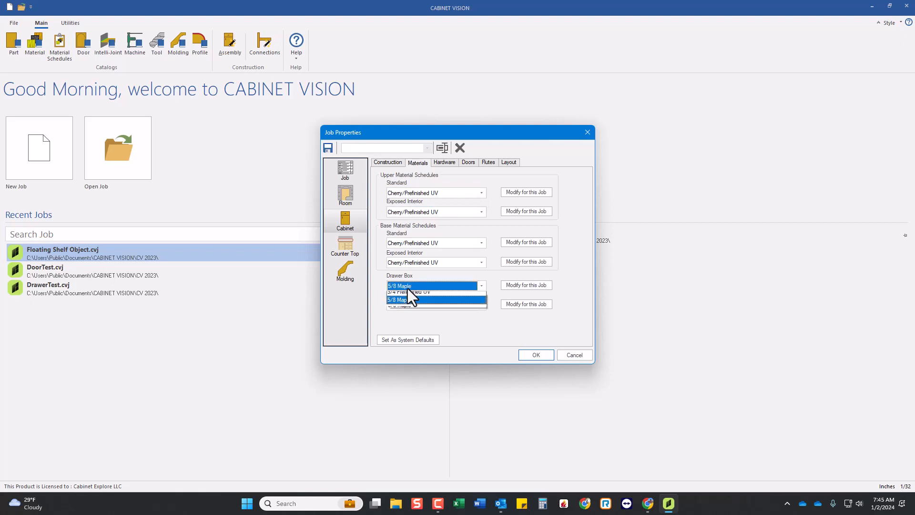
left_click(411, 288)
left_click(442, 163)
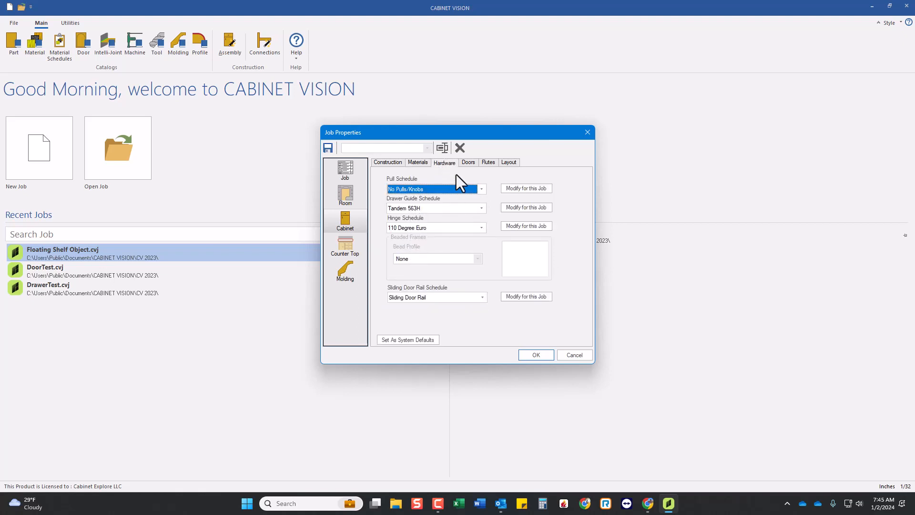
left_click(465, 163)
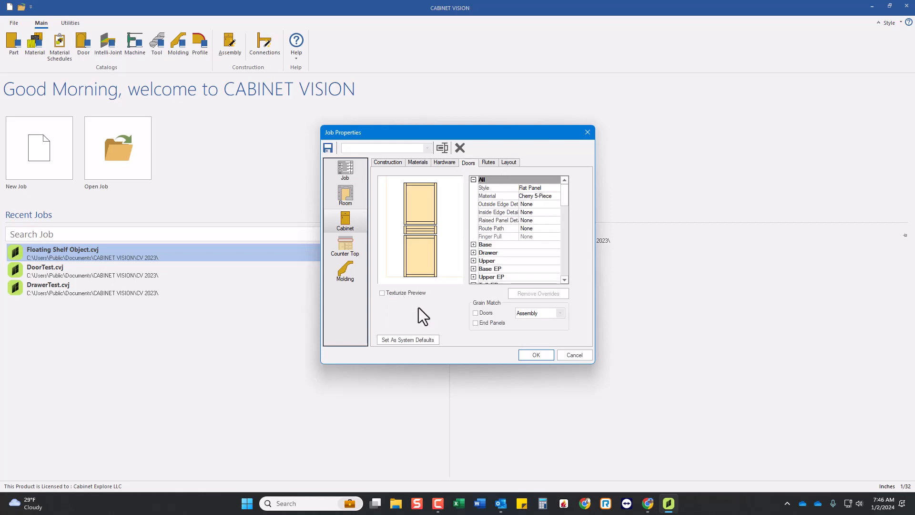
left_click(396, 163)
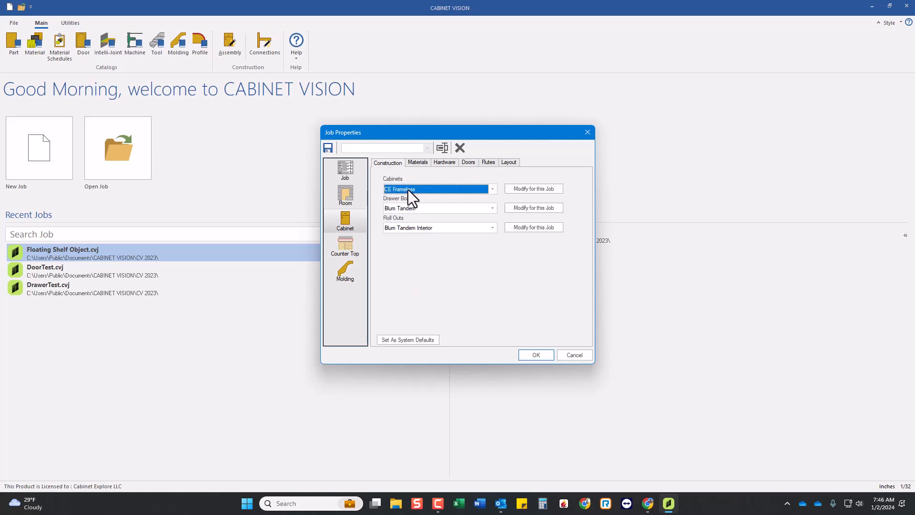
left_click(536, 357)
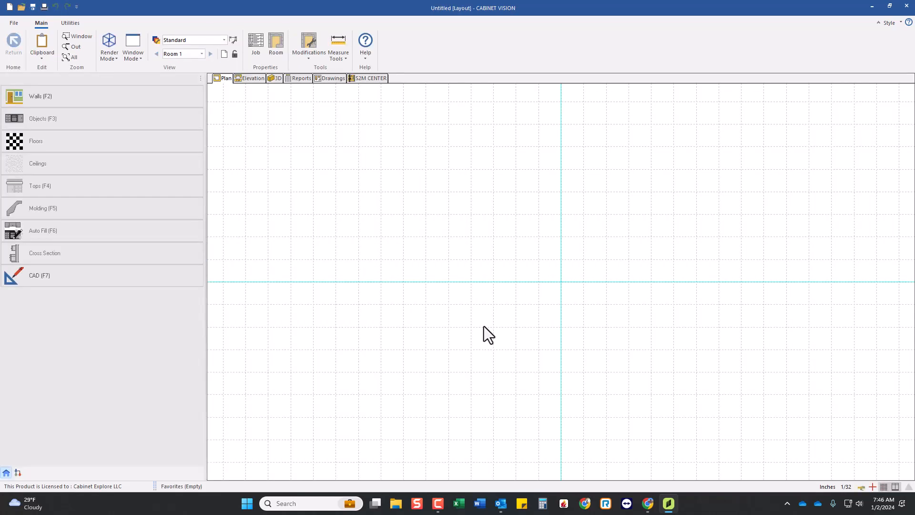
Draw a straight horizontal wall about 70 inches long in the plan view, above the origin.
left_click(142, 99)
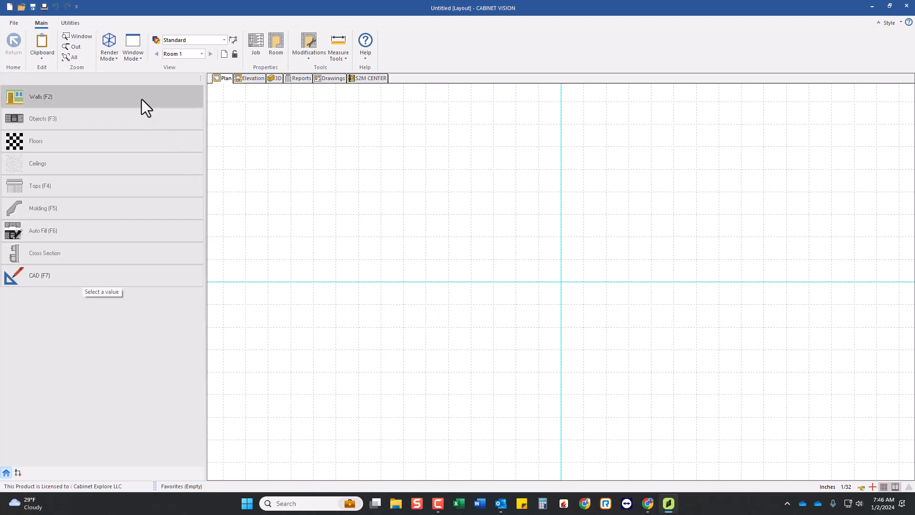
left_click(494, 213)
left_click(652, 214)
right_click(606, 245)
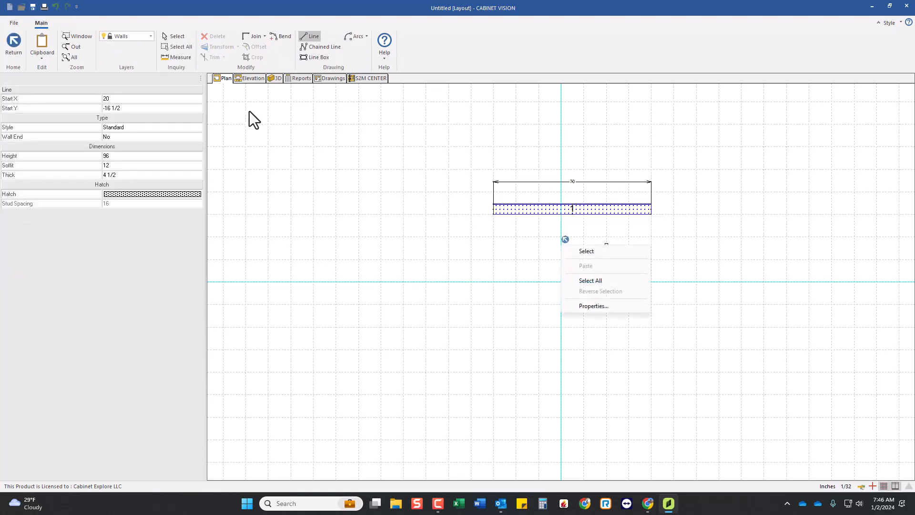
Place a Std Base cabinet in the front elevation of Wall 1, about 23 inches from the wall's left end.
left_click(245, 79)
left_click(119, 103)
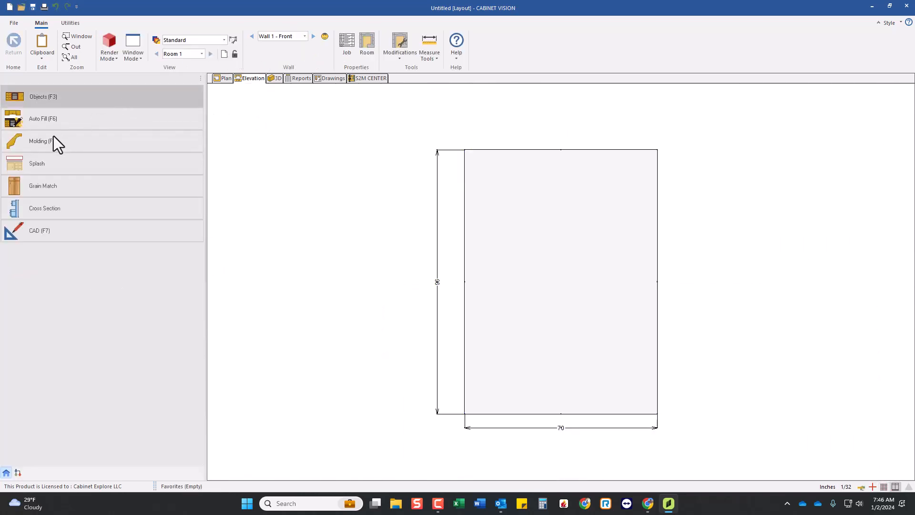
left_click(42, 120)
left_click(32, 123)
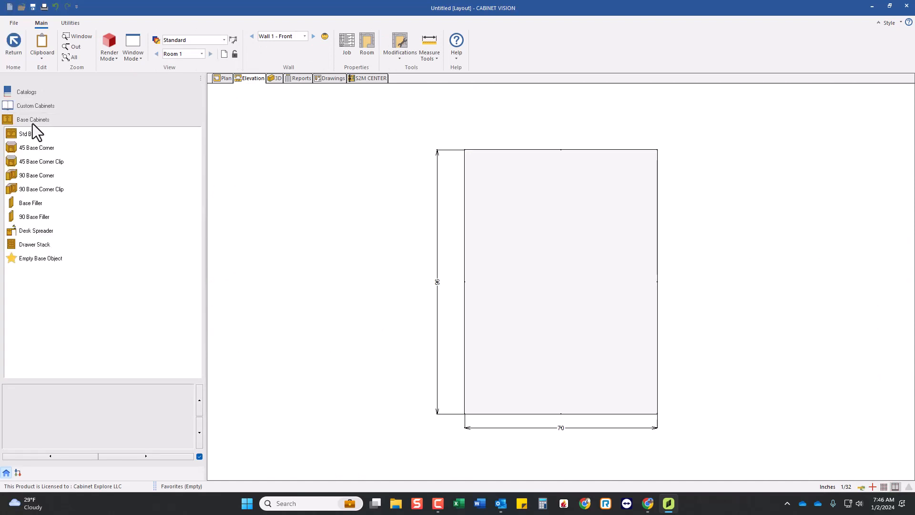
left_click(30, 135)
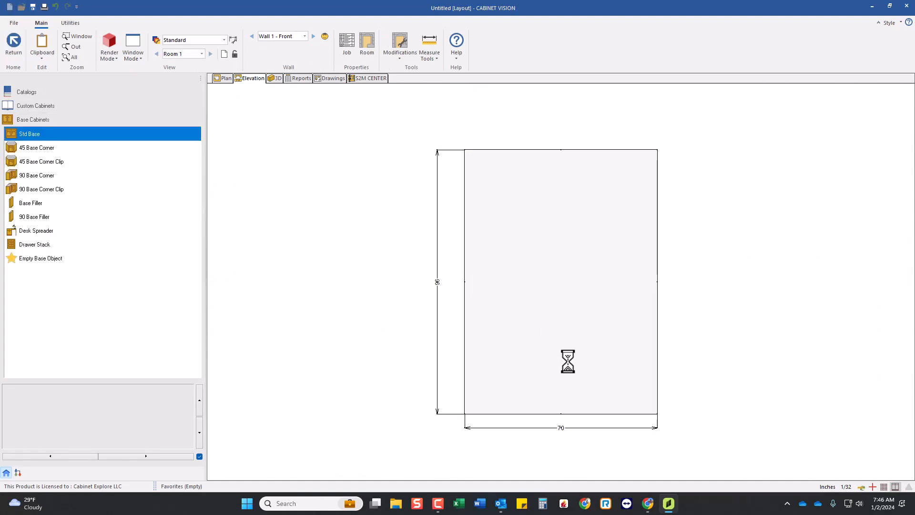
left_click(567, 362)
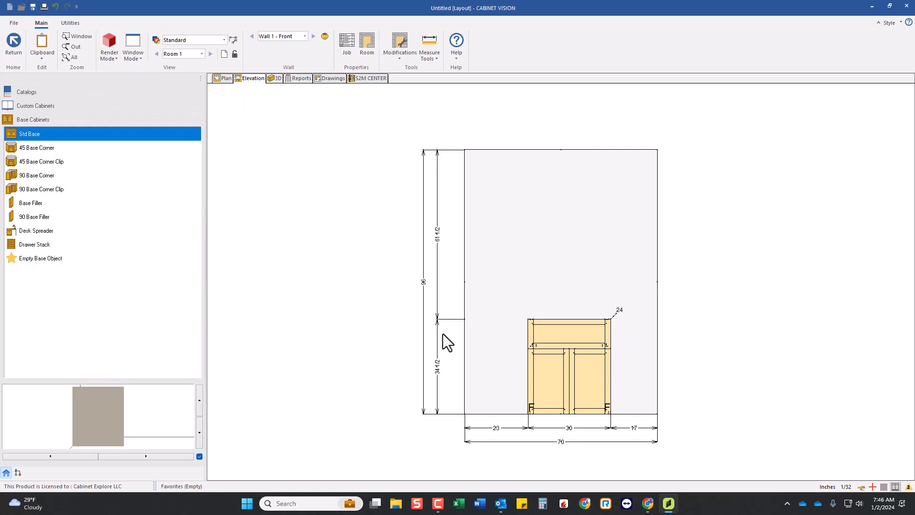
Open the base cabinet's assembly, inspect its end section and rotated 3D view, and return to the room layout.
scroll(623, 389, "up", 2)
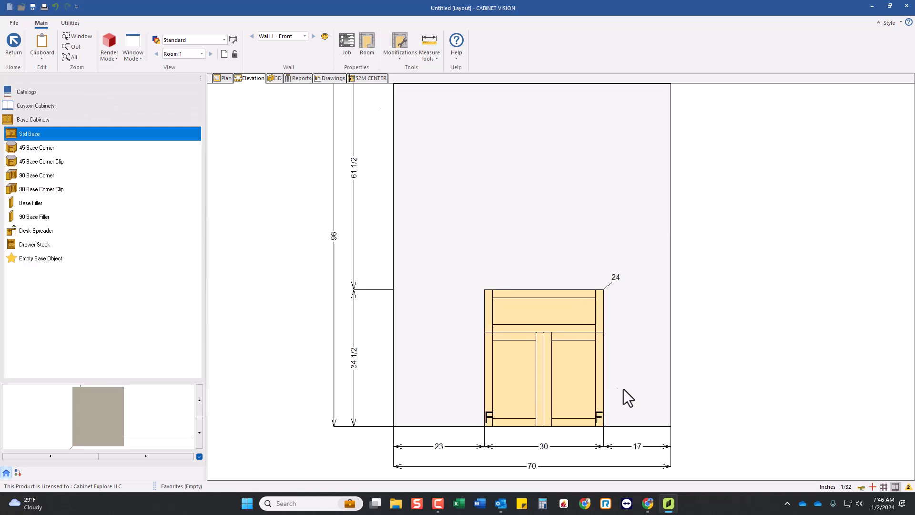
left_click(562, 374)
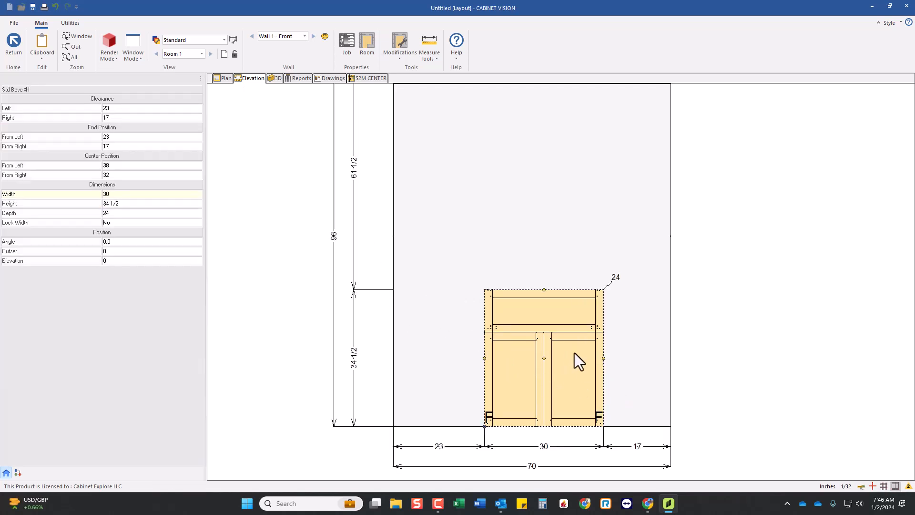
scroll(586, 380, "down", 1)
scroll(599, 393, "up", 1)
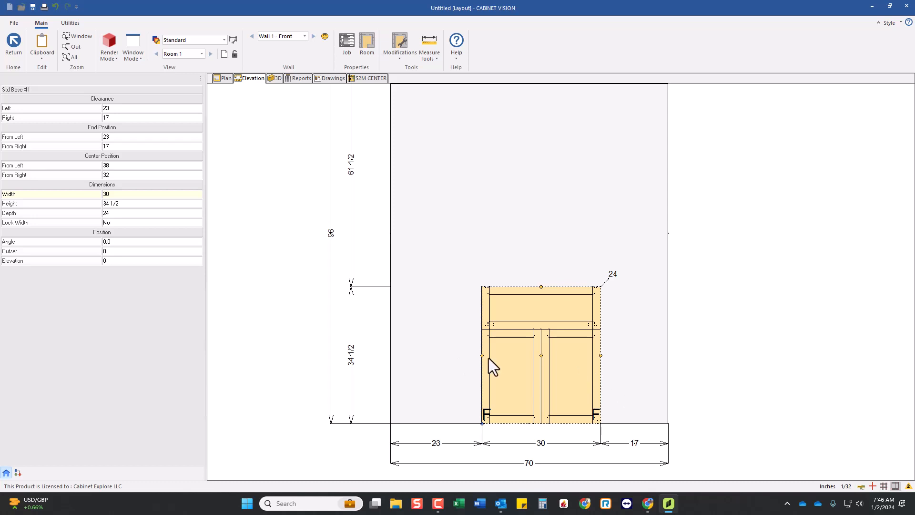
double_click(478, 336)
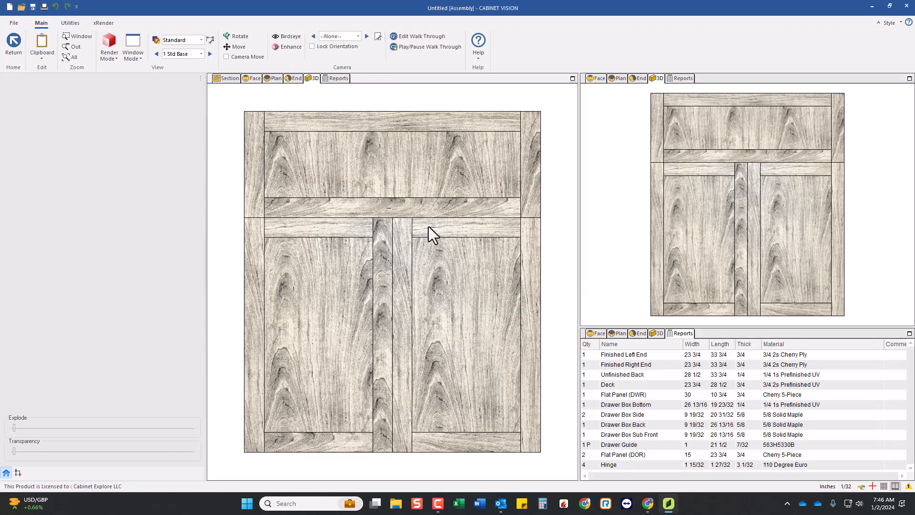
left_click(295, 79)
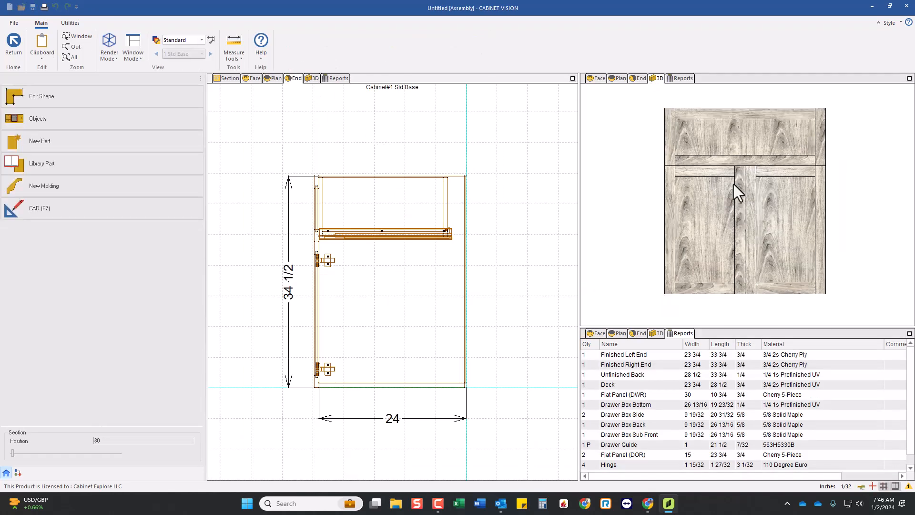
left_click_drag(734, 184, 667, 208)
left_click_drag(765, 189, 715, 202)
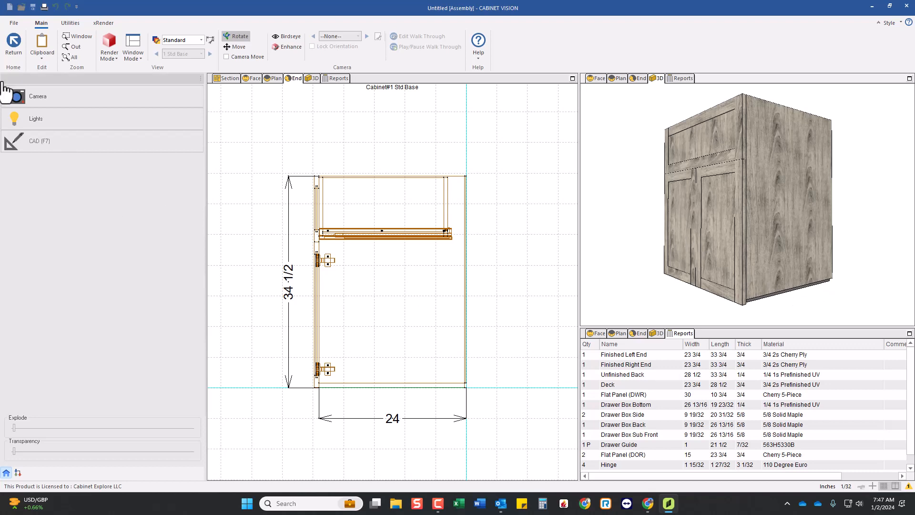
left_click(13, 48)
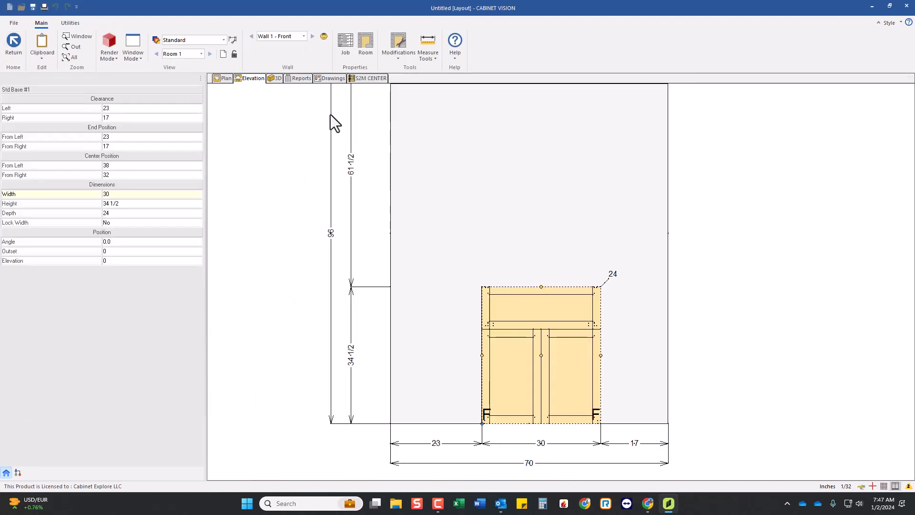
Open the Toe Kick standards under Exterior Case in this room's CE Frameless cabinet construction.
left_click(368, 42)
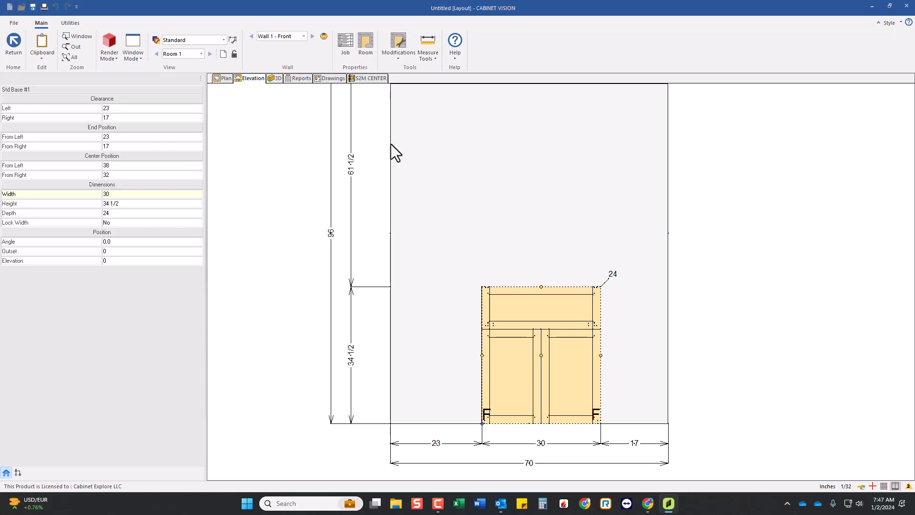
left_click(346, 199)
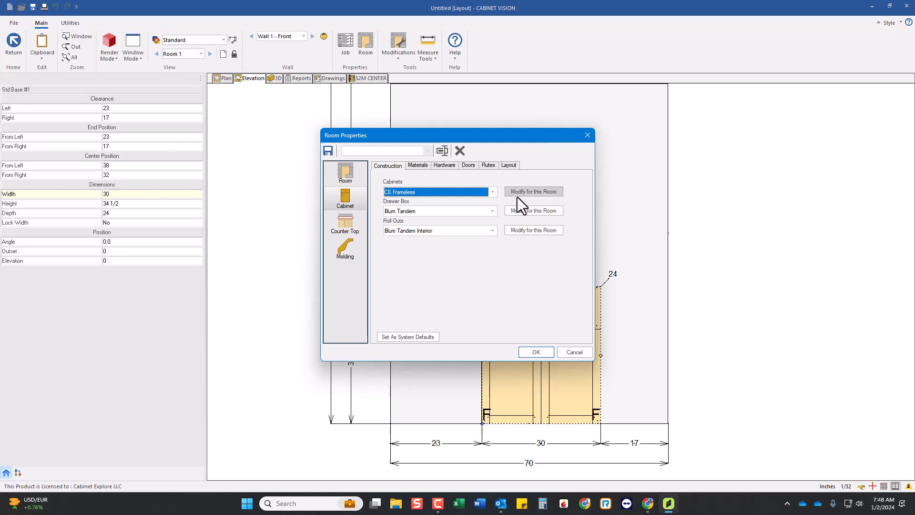
left_click(520, 195)
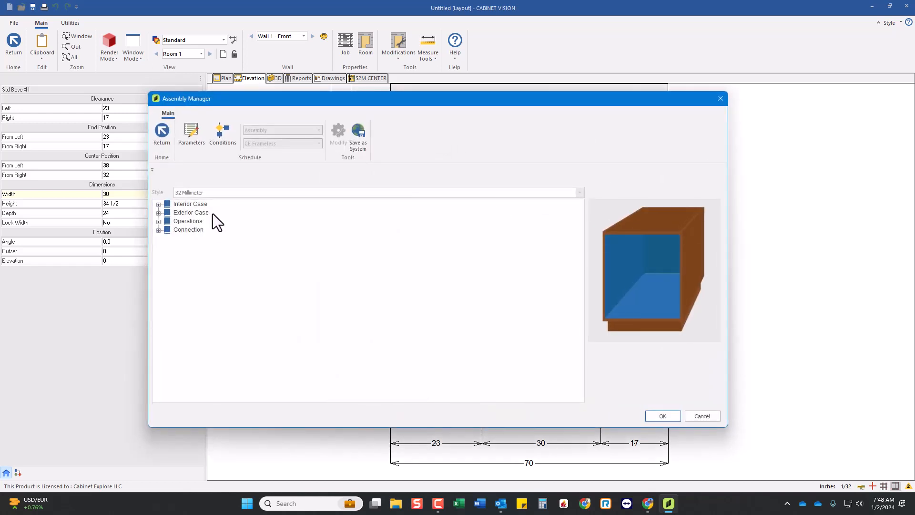
left_click(158, 213)
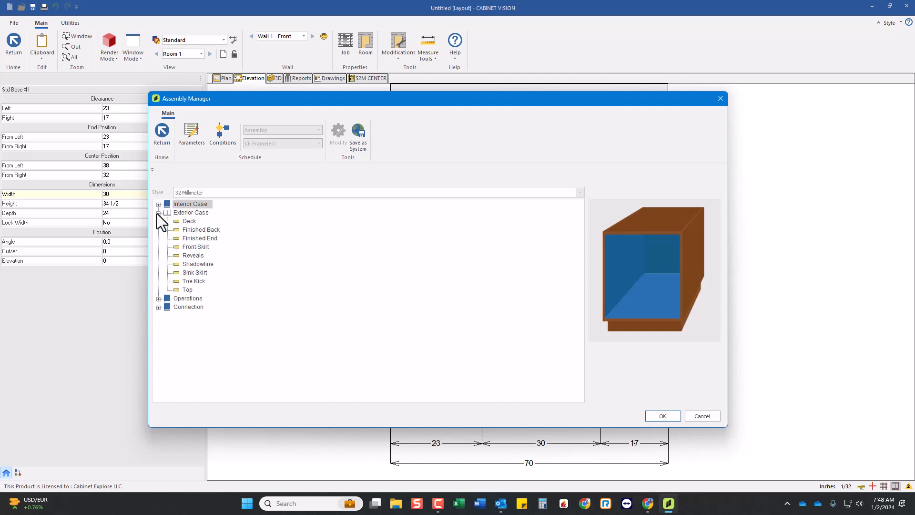
left_click(198, 282)
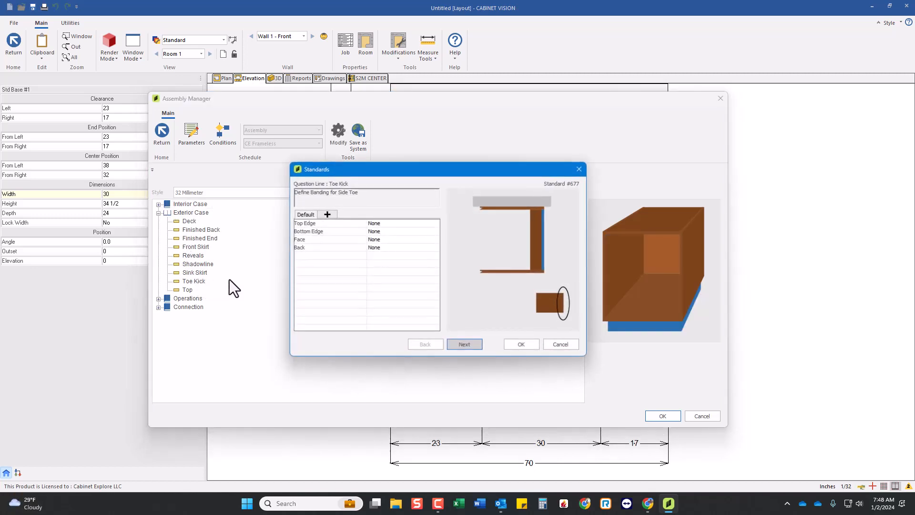
Set the toe kick height to 4 inches, keep Toe Kick construction, and enter the front toe's setback from the case face.
left_click(461, 343)
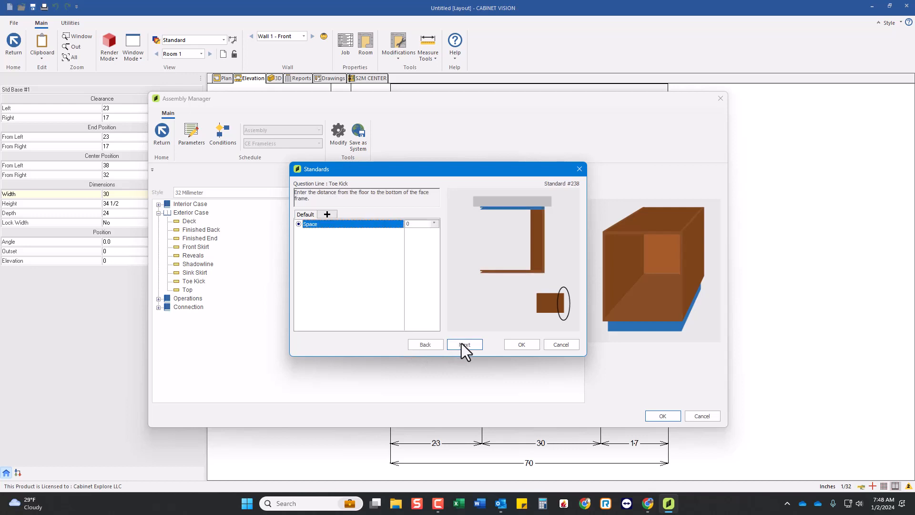
left_click(413, 224)
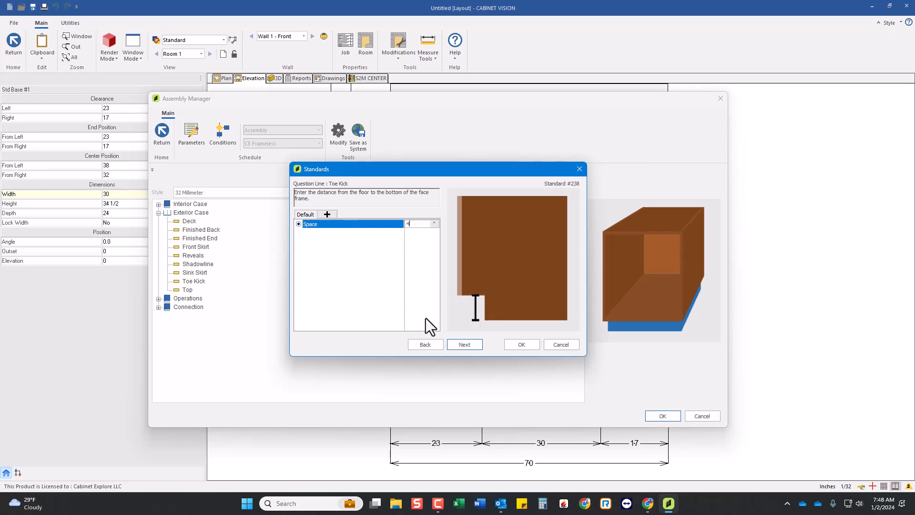
left_click(460, 345)
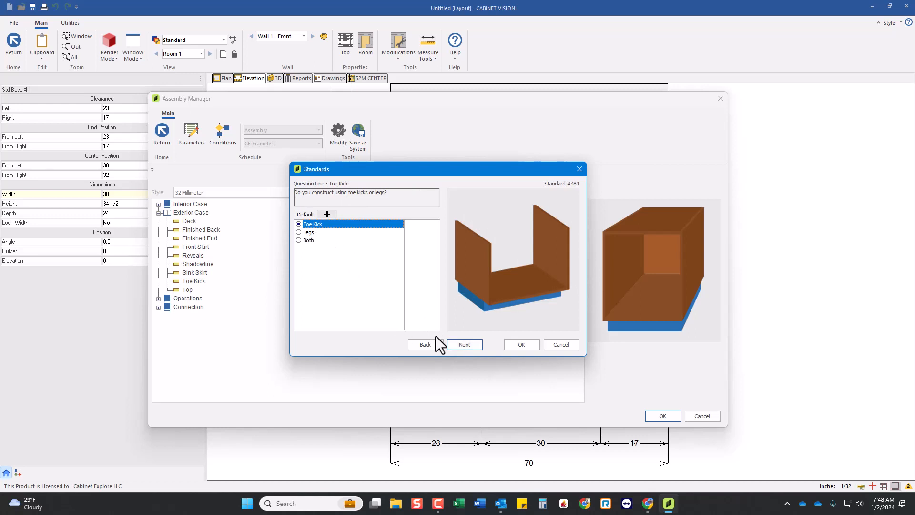
left_click(461, 345)
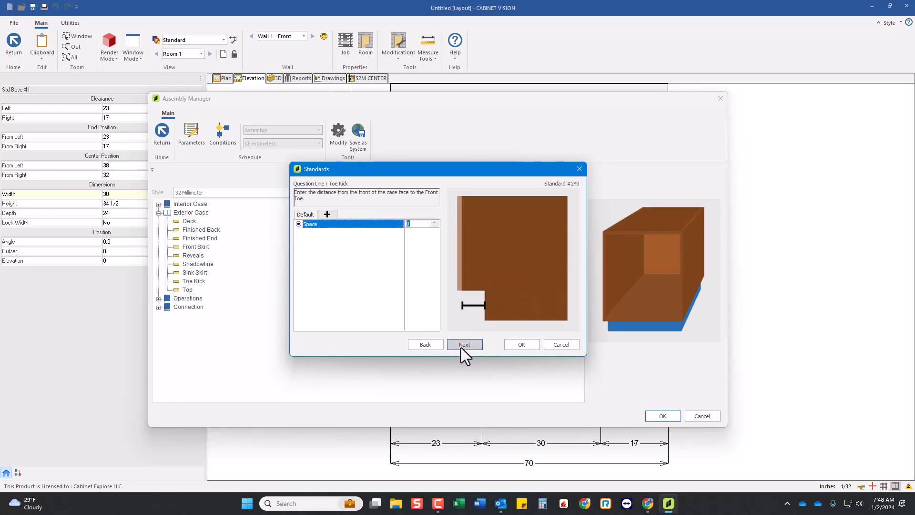
left_click(406, 224)
left_click(469, 347)
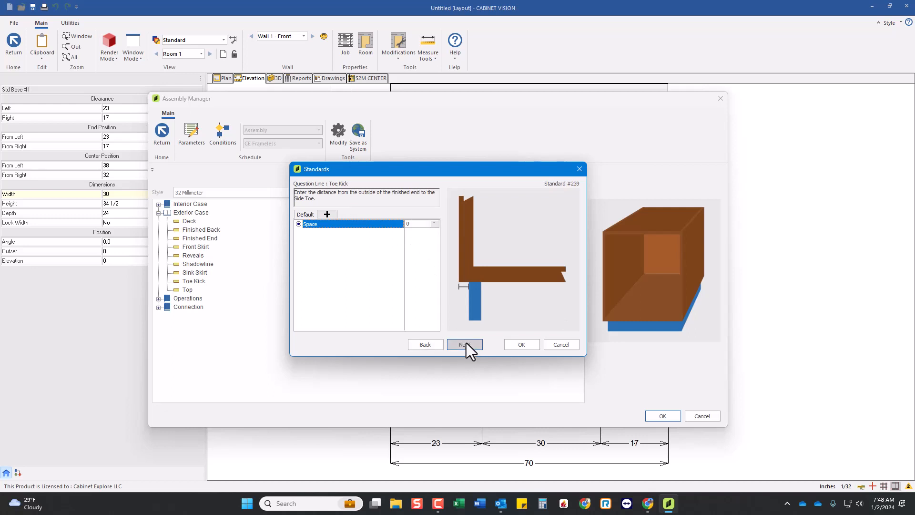
Go through the side toe, back toe and sleeper questions, accept the toe kick standards, and update the room with the changes.
left_click(466, 342)
left_click(467, 344)
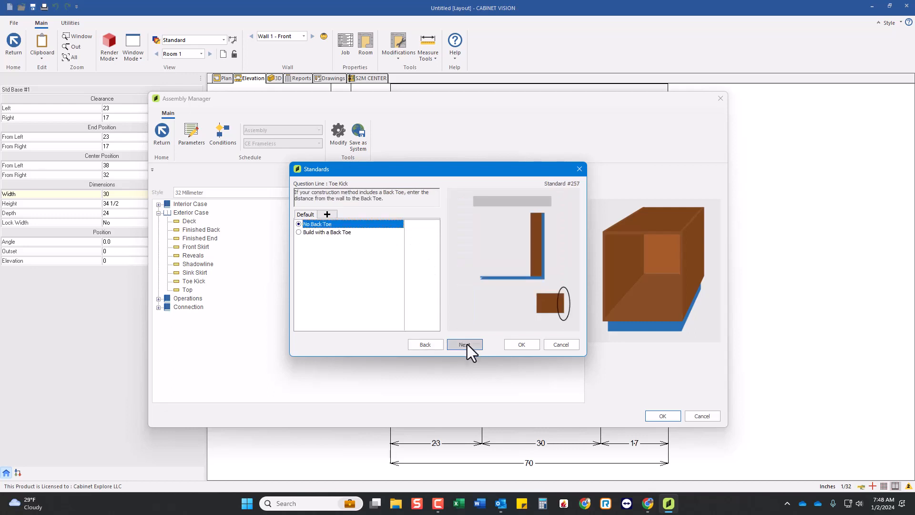
left_click(467, 344)
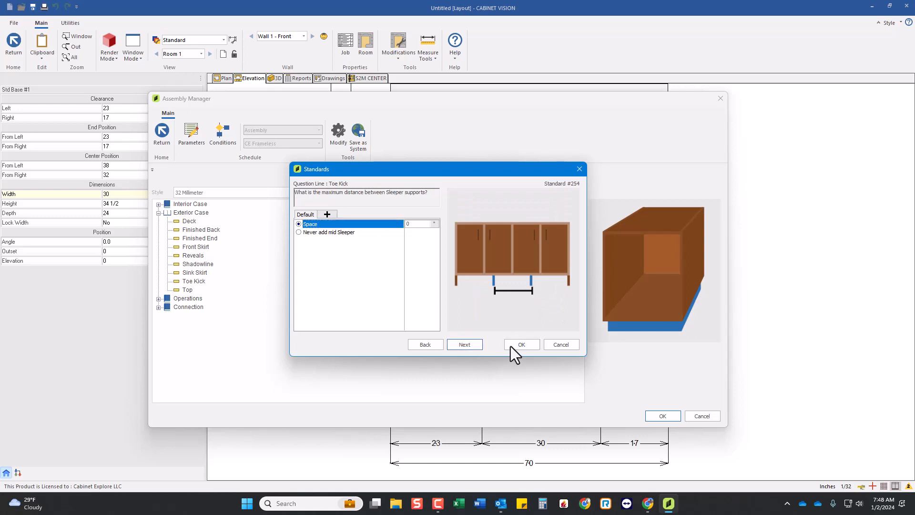
left_click(510, 347)
left_click(657, 418)
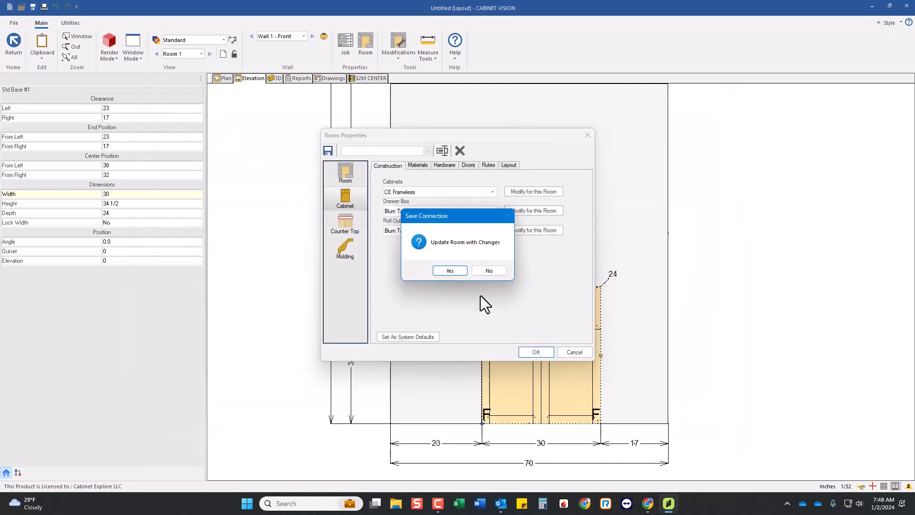
left_click(448, 274)
left_click(535, 355)
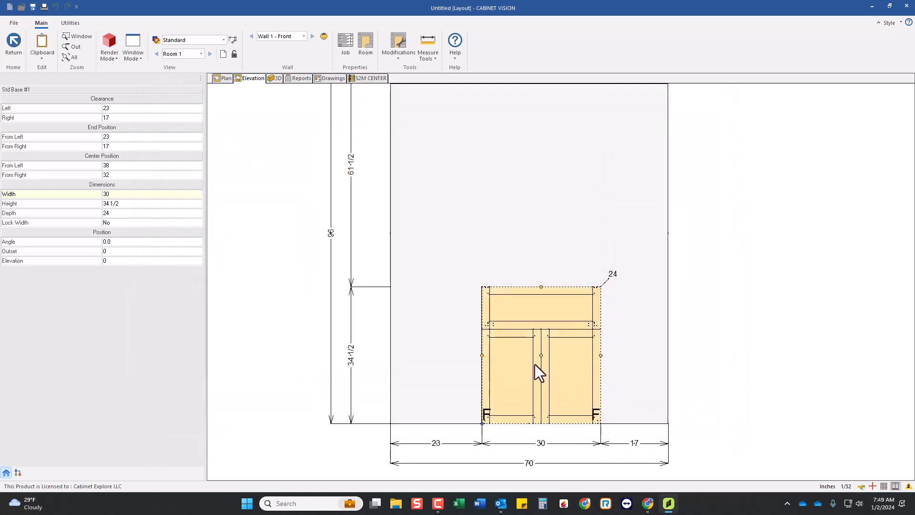
Inspect the base cabinet's toe kick from below and from the side in the assembly's 3D view, and return to the room layout.
double_click(562, 364)
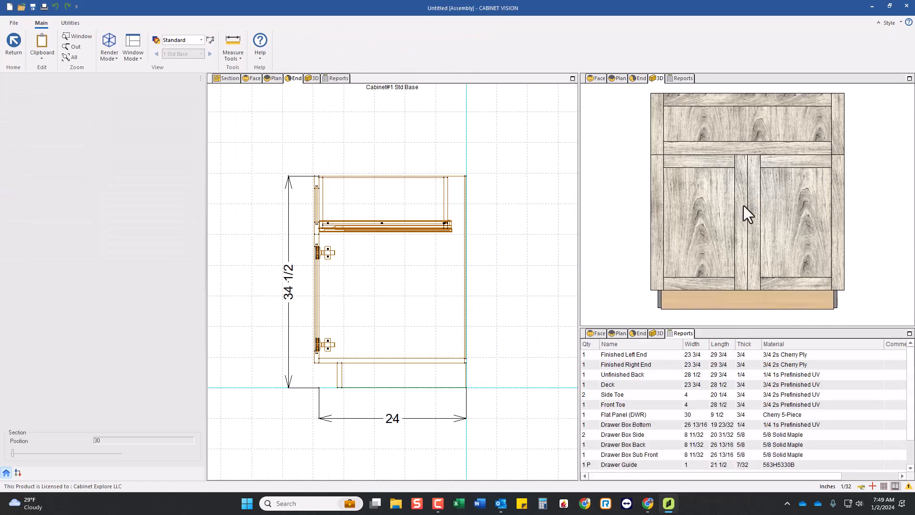
left_click(744, 205)
left_click_drag(628, 197, 730, 246)
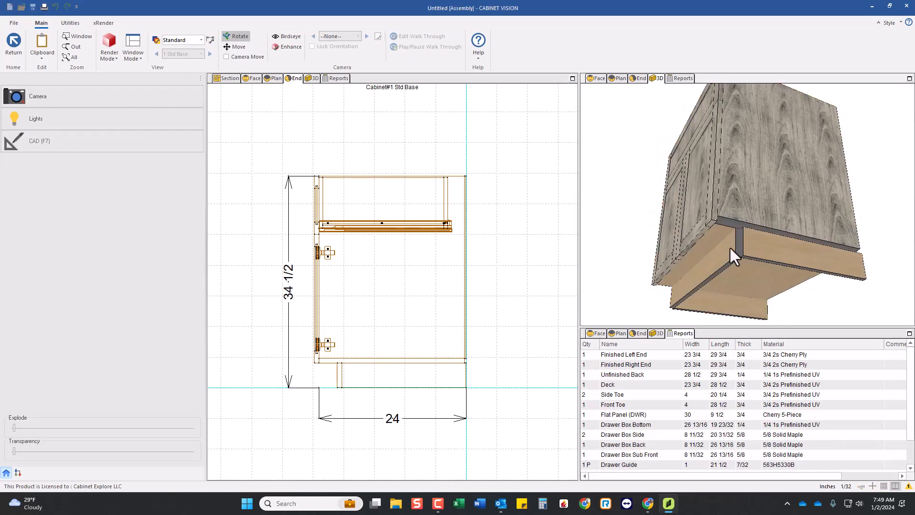
left_click_drag(770, 278, 754, 247)
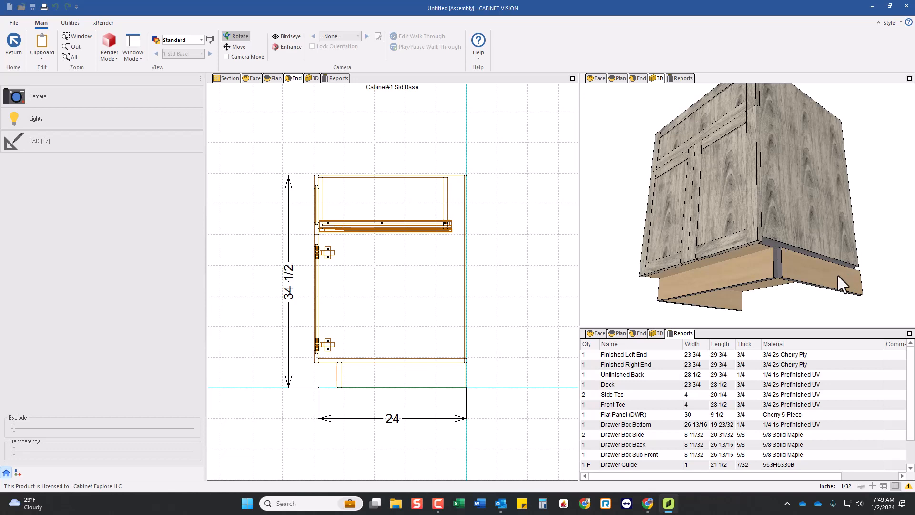
left_click_drag(782, 230, 768, 236)
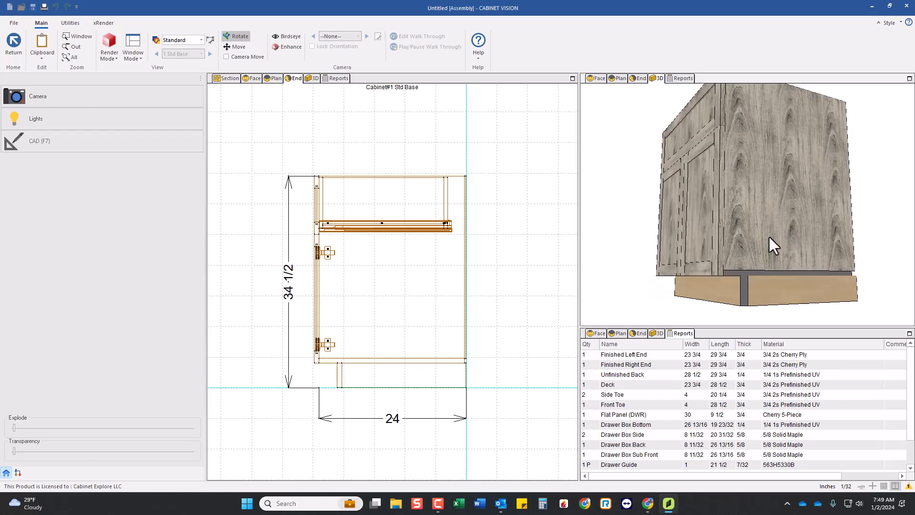
left_click_drag(766, 268, 794, 216)
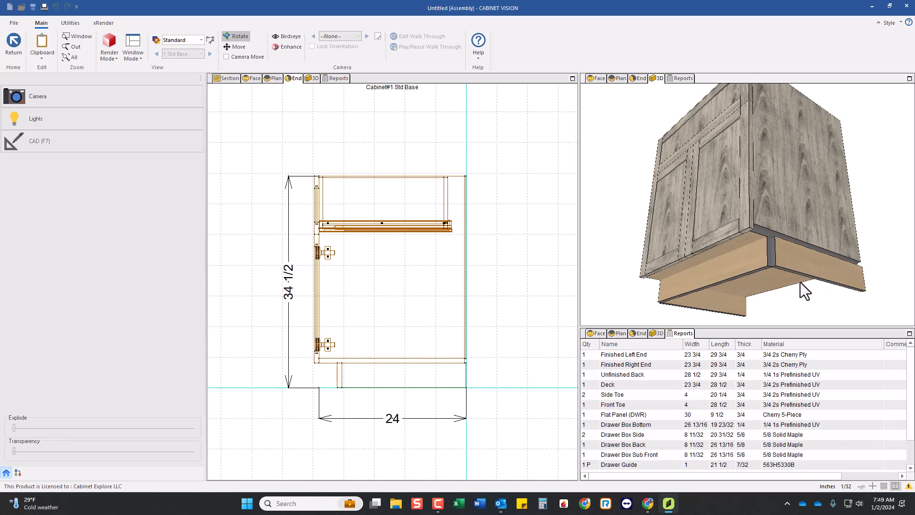
left_click(14, 46)
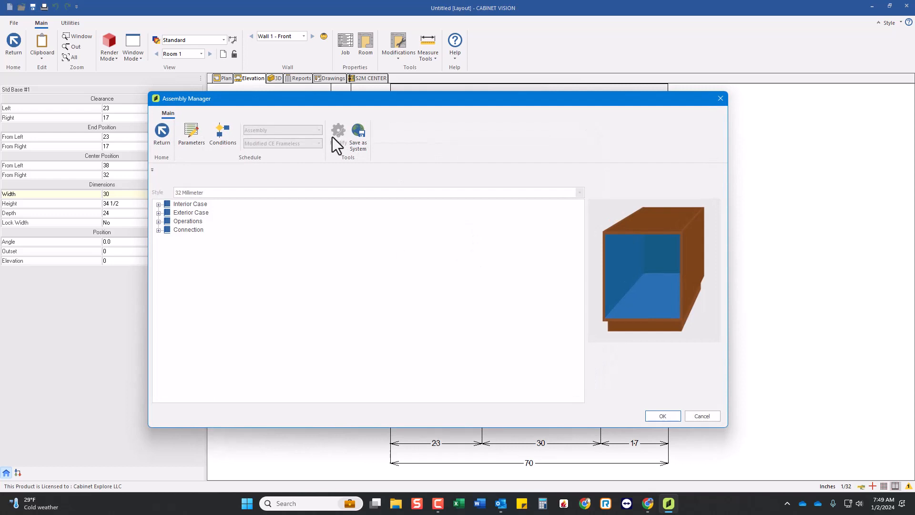
Examine the Exterior Case and Connection categories of the room's modified CE Frameless construction and locate Deck in both.
left_click_drag(381, 102, 401, 99)
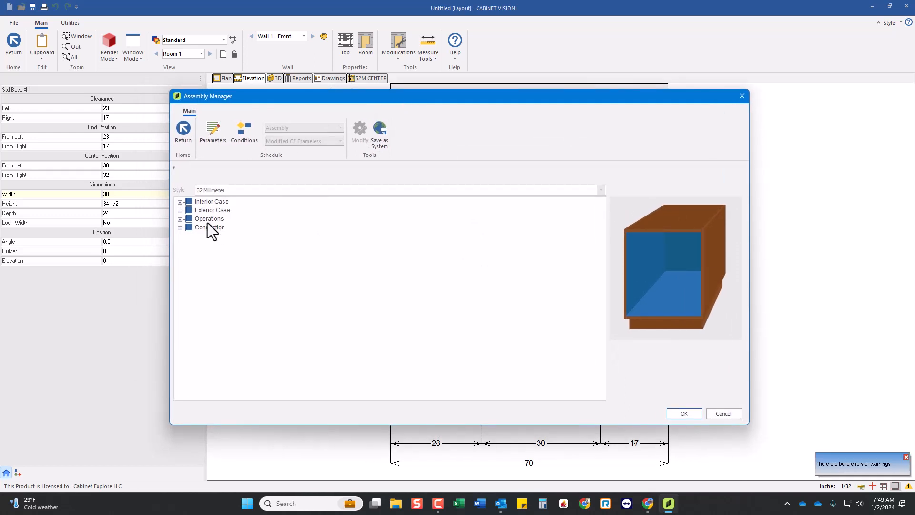
left_click(211, 210)
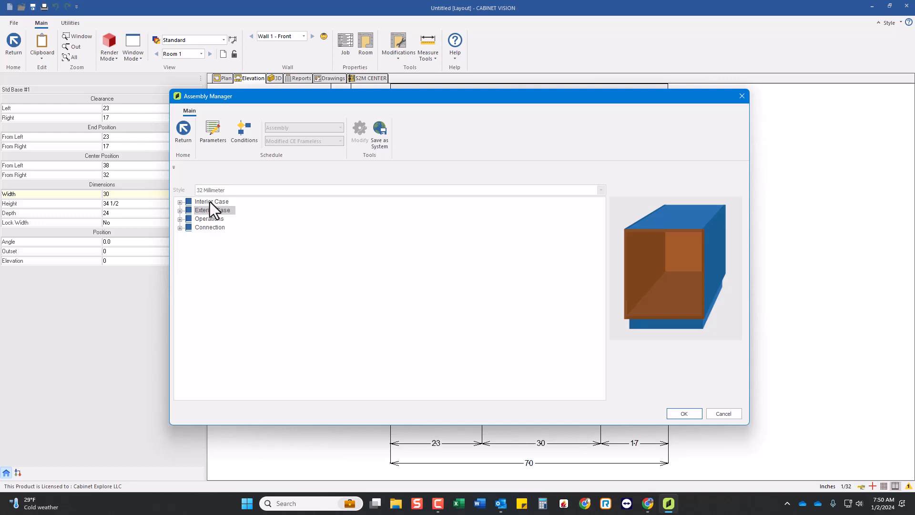
left_click(208, 210)
left_click(202, 227)
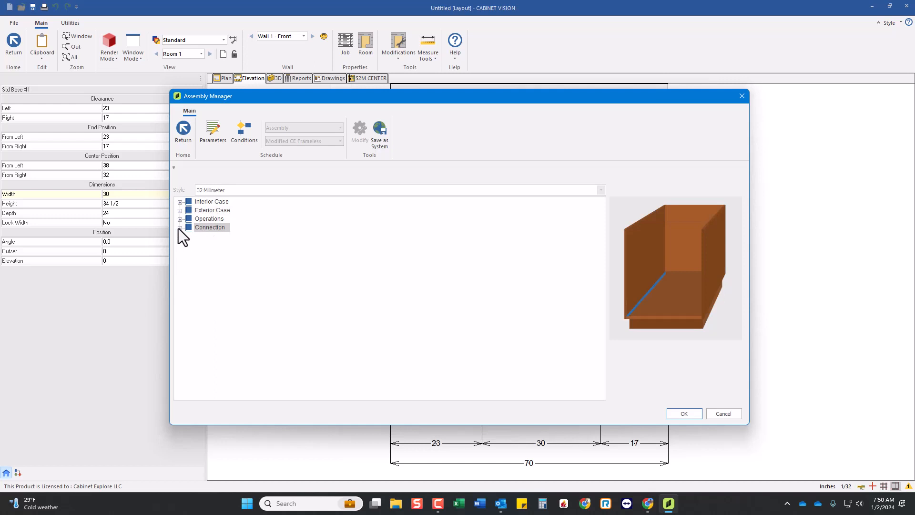
left_click(180, 227)
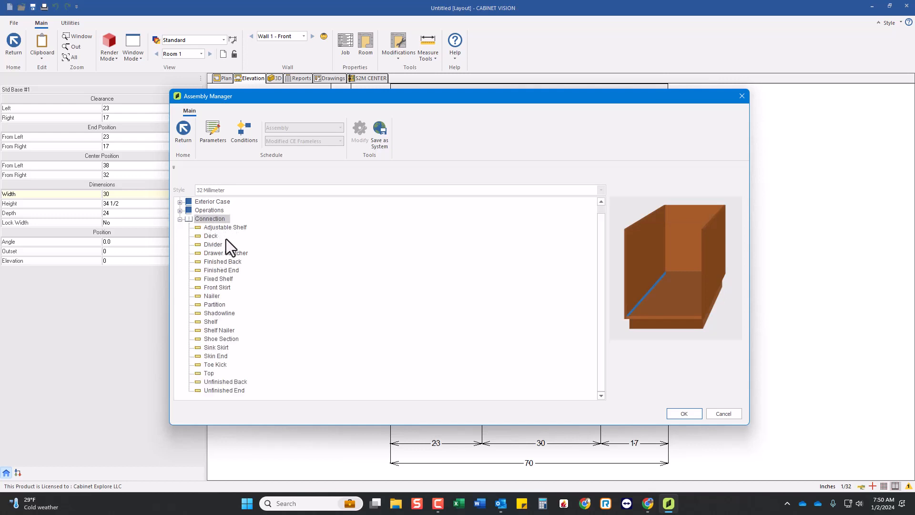
scroll(217, 241, "up", 1)
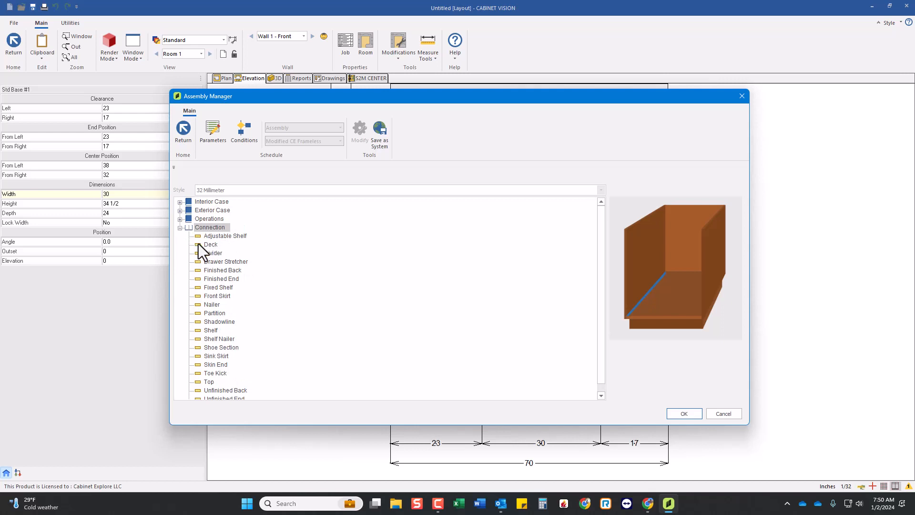
left_click(210, 245)
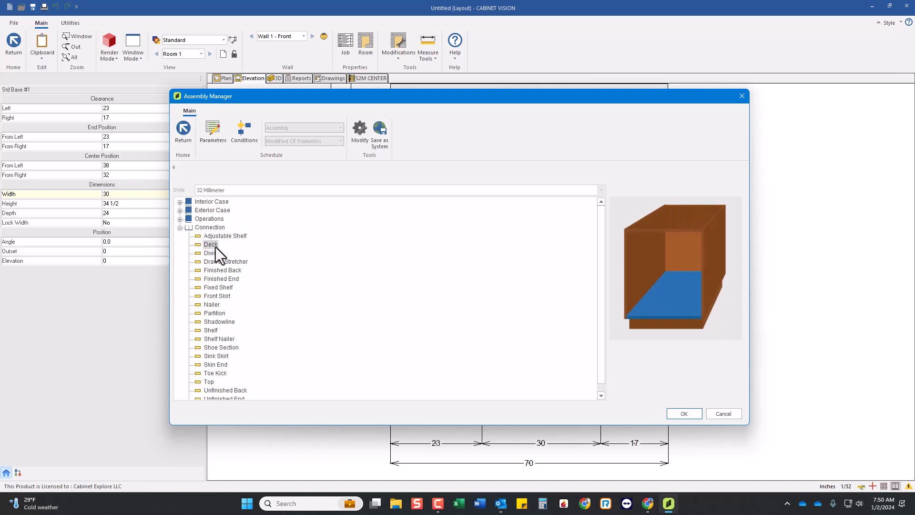
left_click(180, 211)
left_click(211, 218)
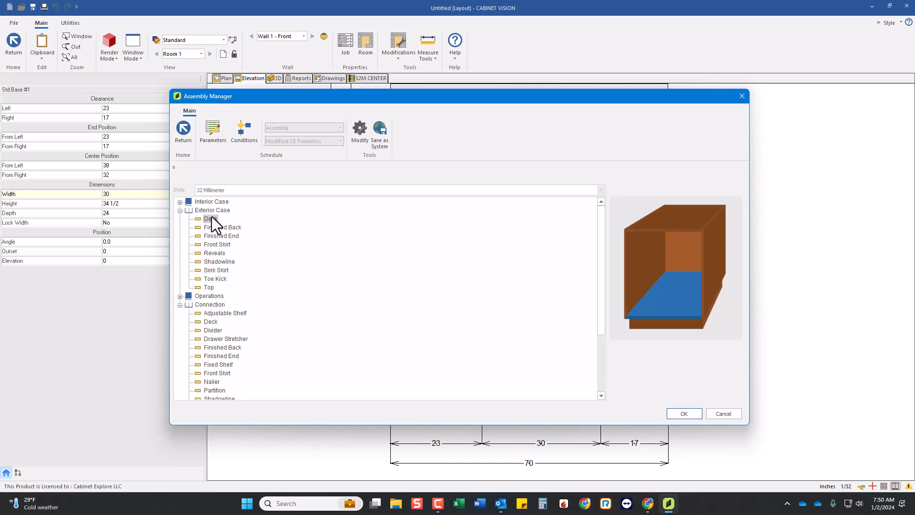
left_click(212, 322)
Compare the Deck questions under Exterior Case with those under Connection, cancelling out of both sets.
double_click(211, 219)
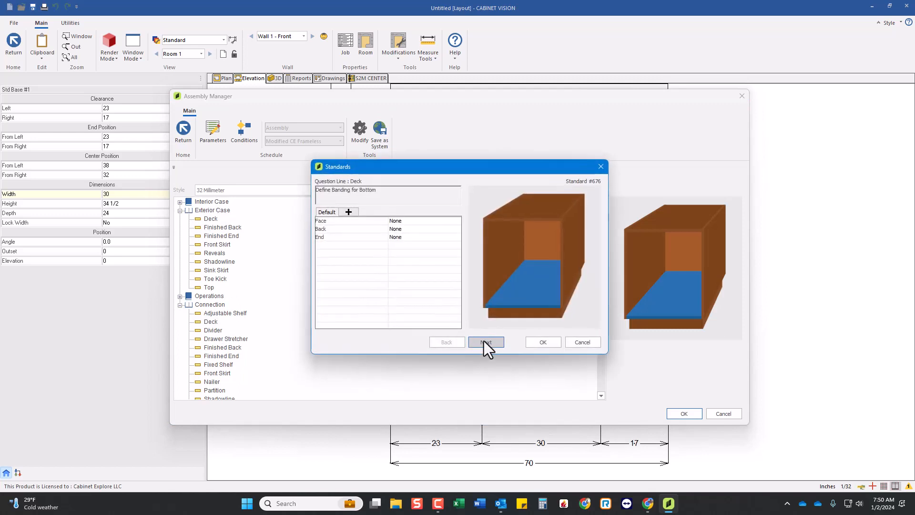
left_click(486, 343)
left_click(488, 342)
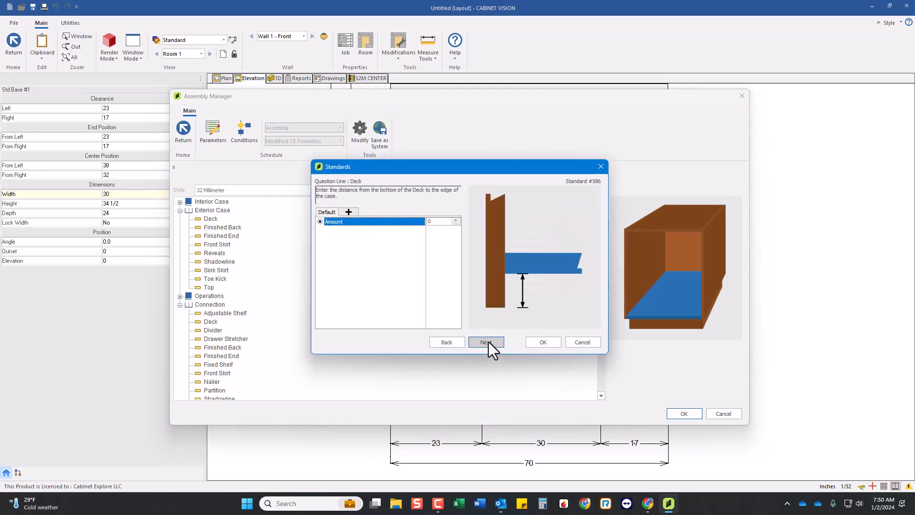
left_click(488, 341)
left_click(488, 342)
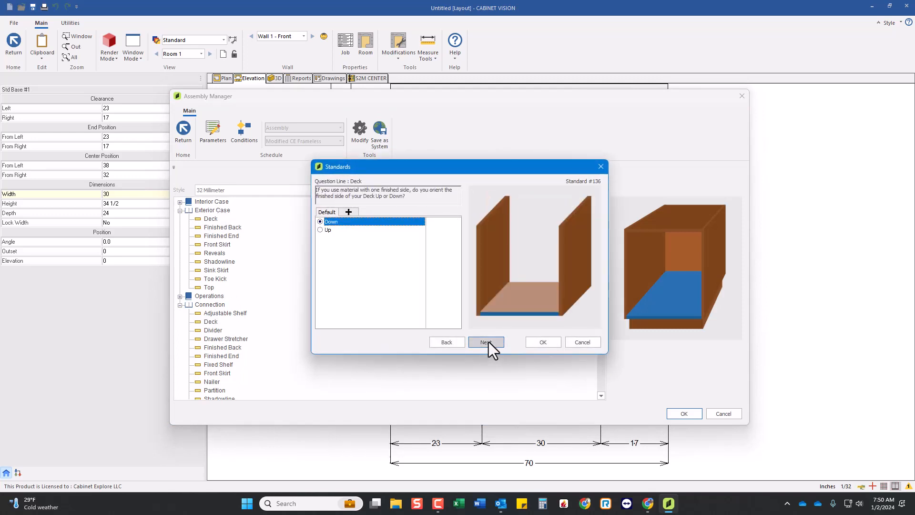
left_click(488, 342)
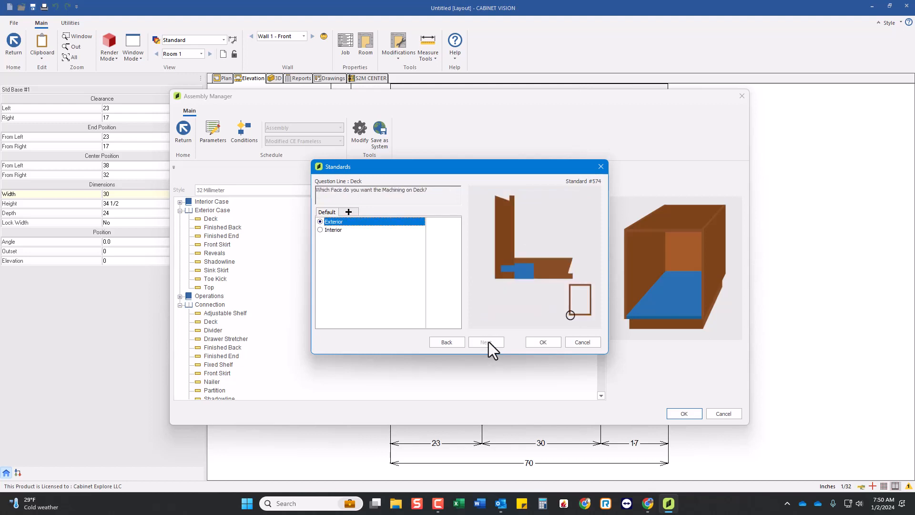
left_click(577, 340)
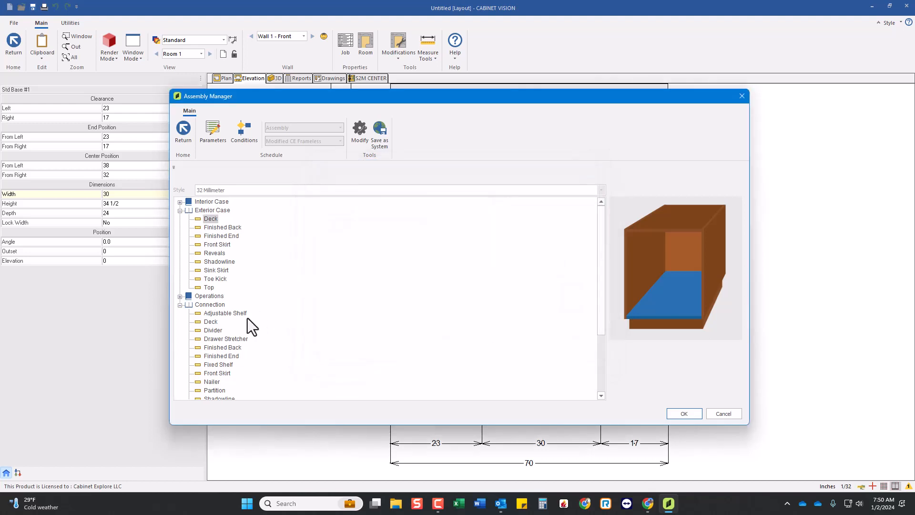
double_click(213, 321)
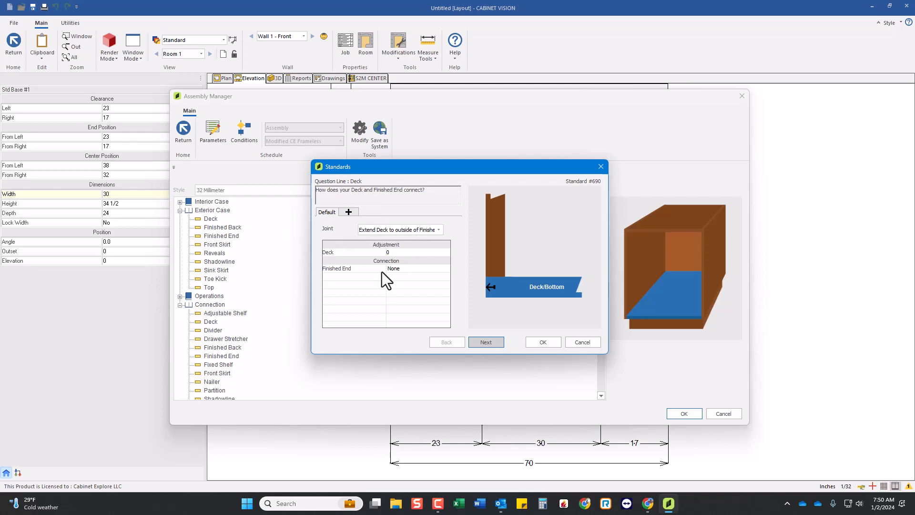
left_click(582, 342)
In the Deck connection standards, set the joint between the deck and finished end to Extend Finished End to floor.
left_click(181, 210)
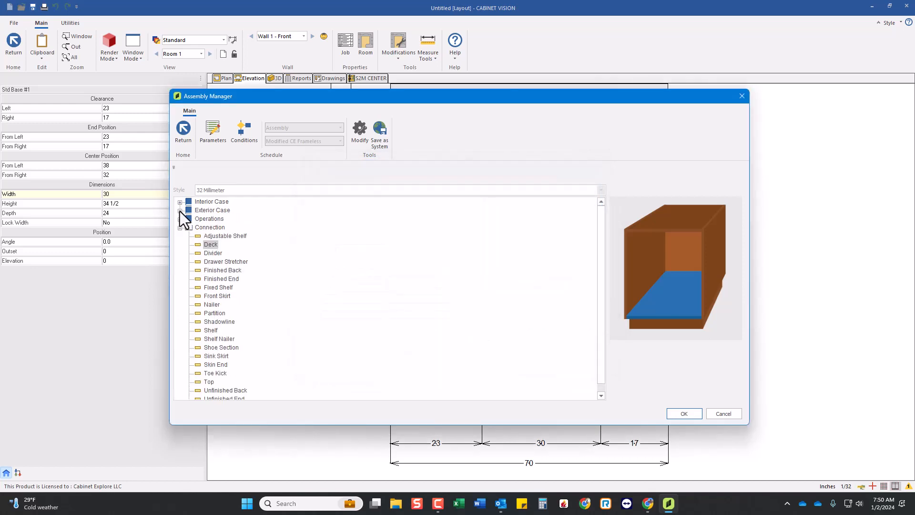
double_click(208, 245)
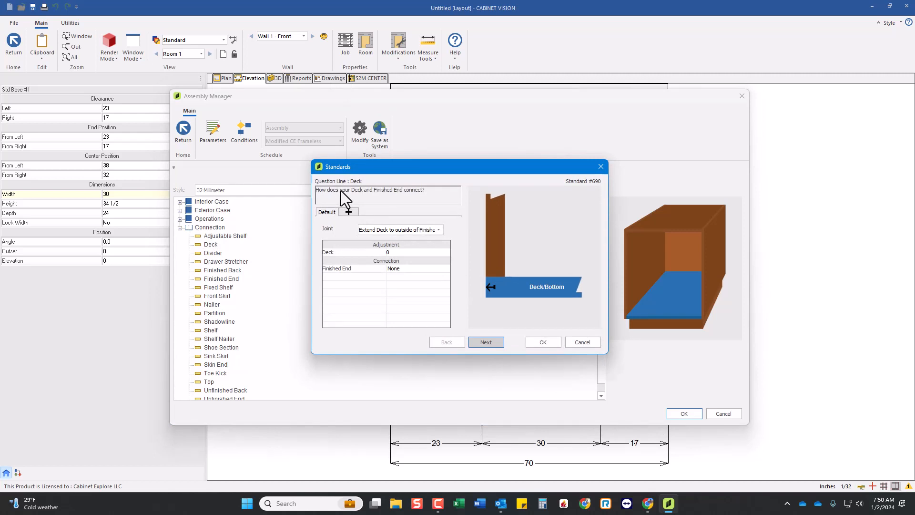
left_click(413, 230)
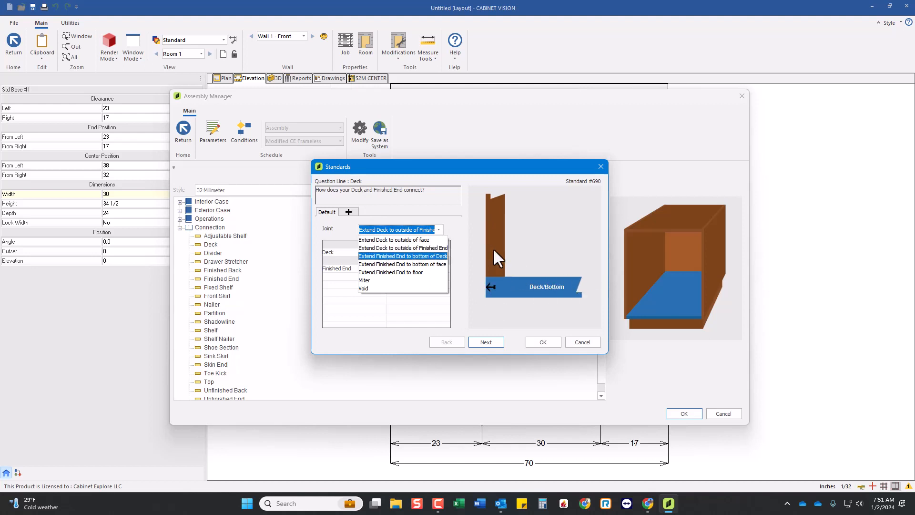
left_click(379, 272)
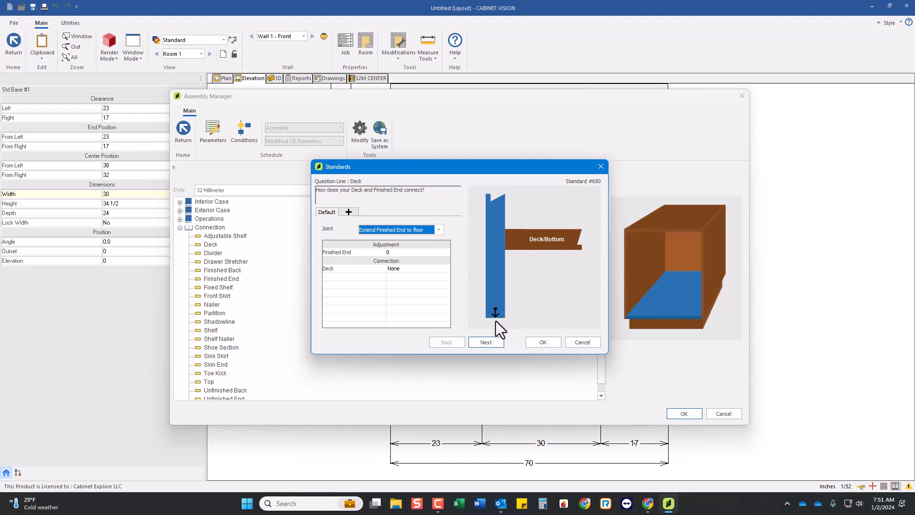
Try a finished end adjustment of 1.5 and set it back to 0.
left_click(411, 252)
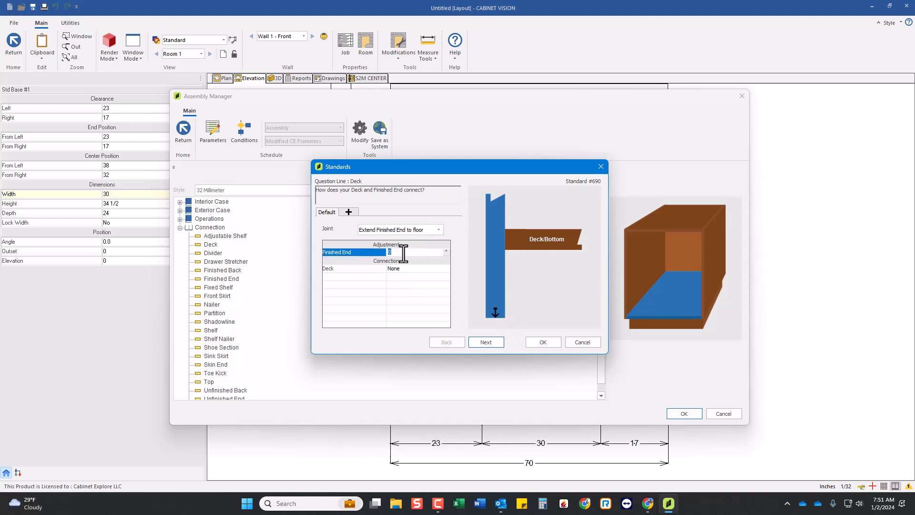
type("1.5")
left_click_drag(402, 254, 375, 248)
type("0")
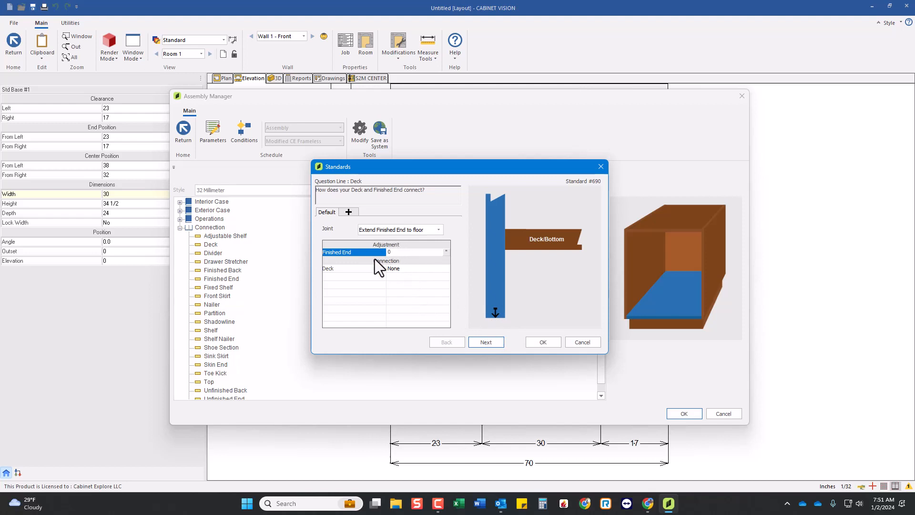
Set the Deck connection at the finished end to Dado.QBlind.Large and apply the modified construction to the room.
left_click(396, 268)
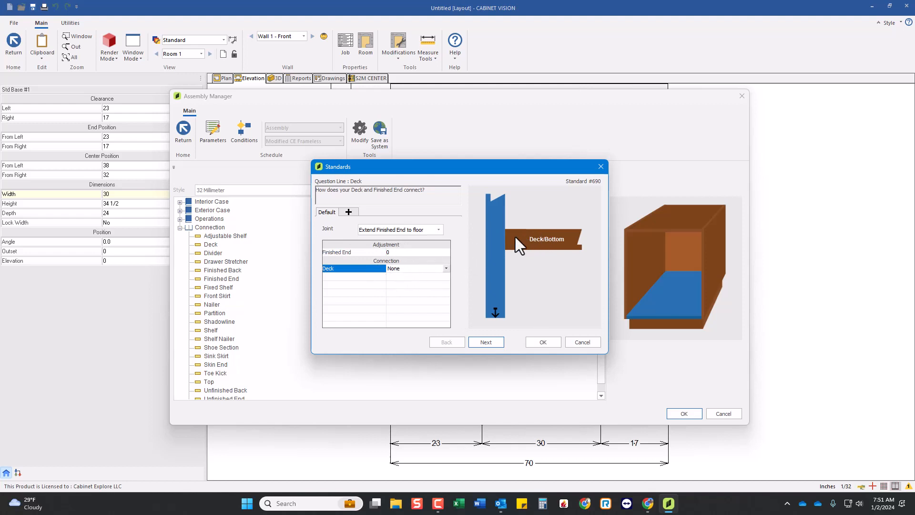
left_click(444, 271)
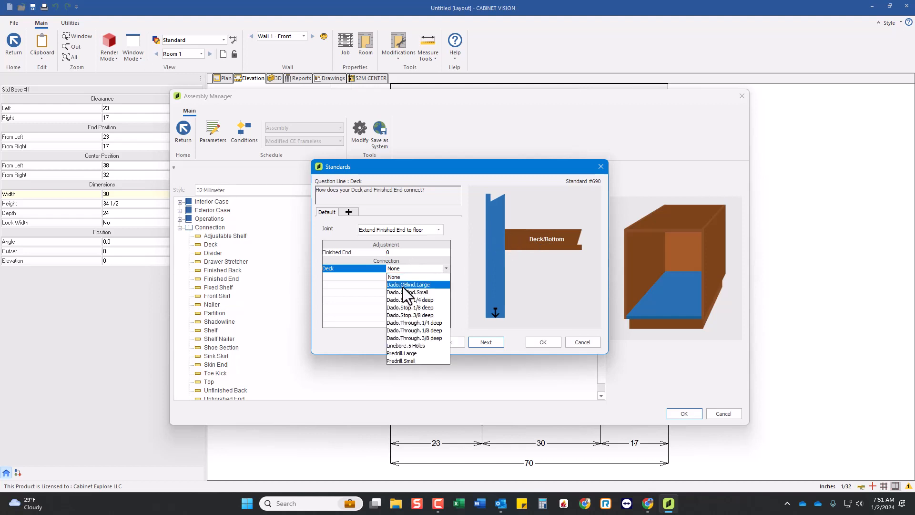
left_click(417, 286)
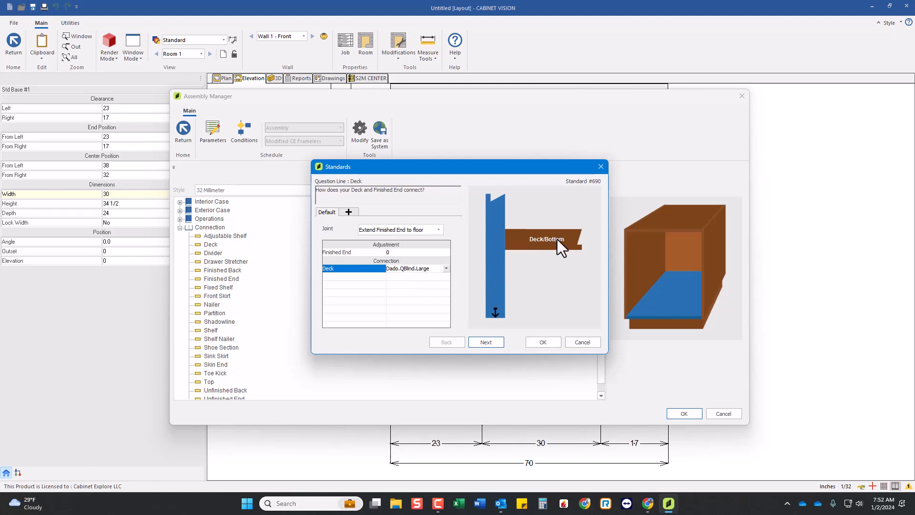
left_click(536, 342)
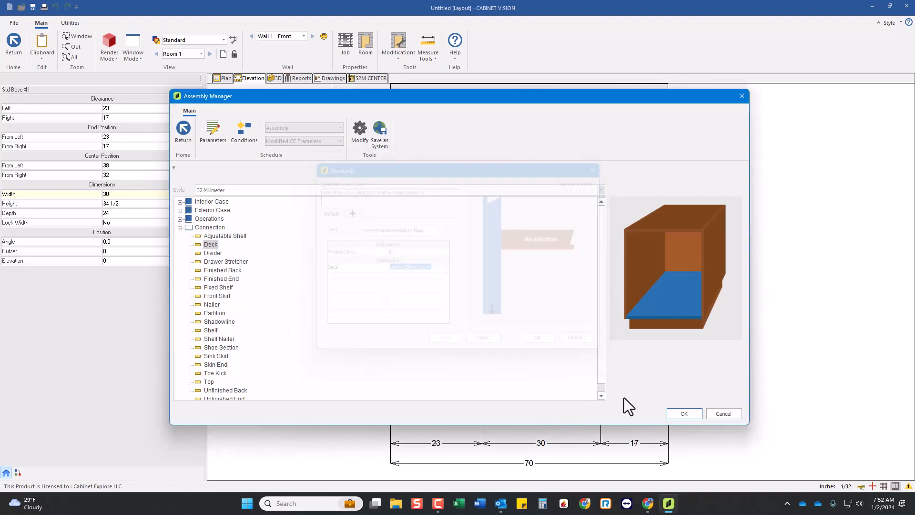
left_click(682, 413)
left_click(450, 269)
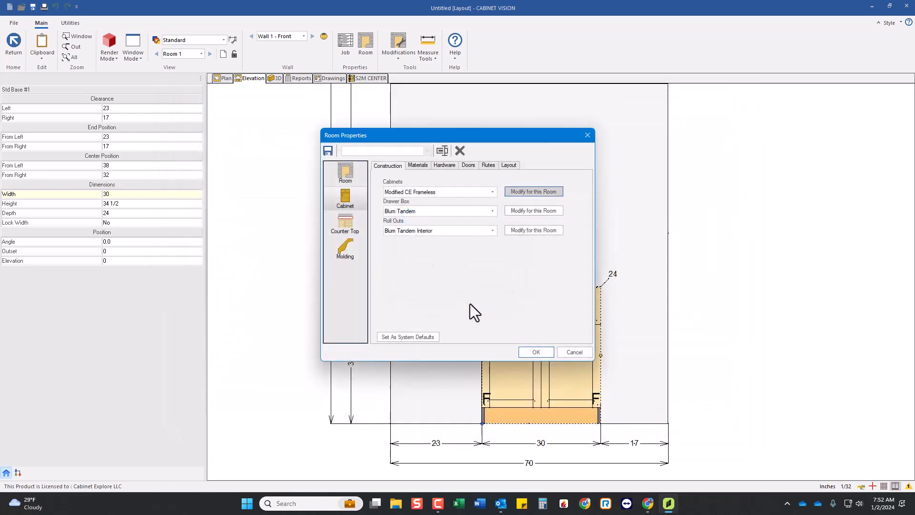
left_click(533, 352)
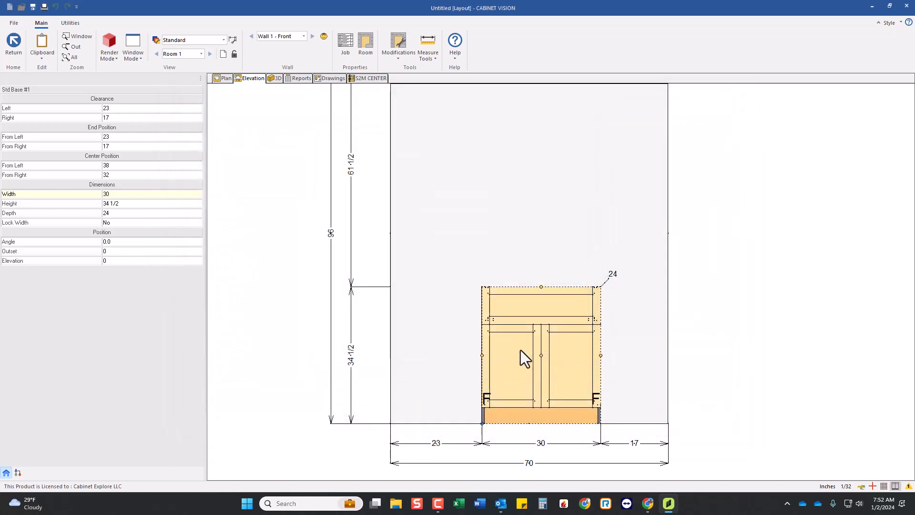
Open the base cabinet's assembly and inspect its finished end in 3D and the deck and toe area in the end view.
double_click(567, 339)
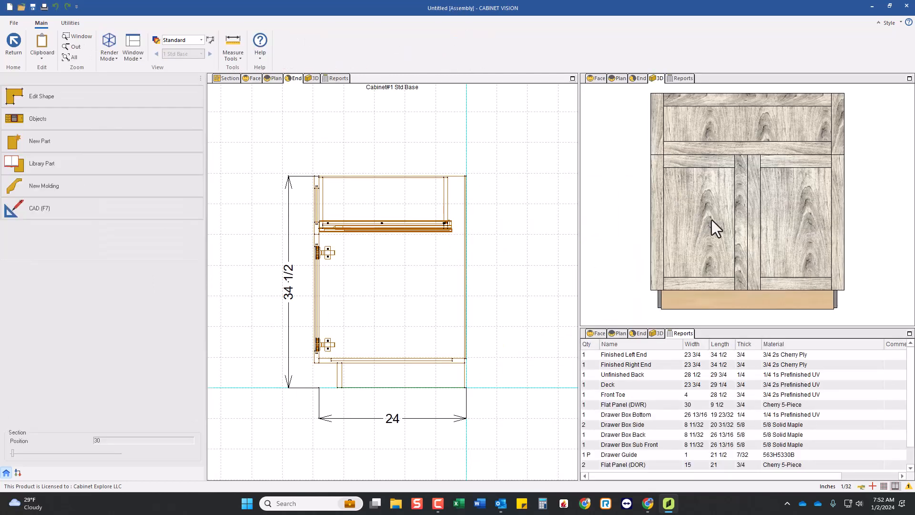
left_click_drag(698, 231, 722, 234)
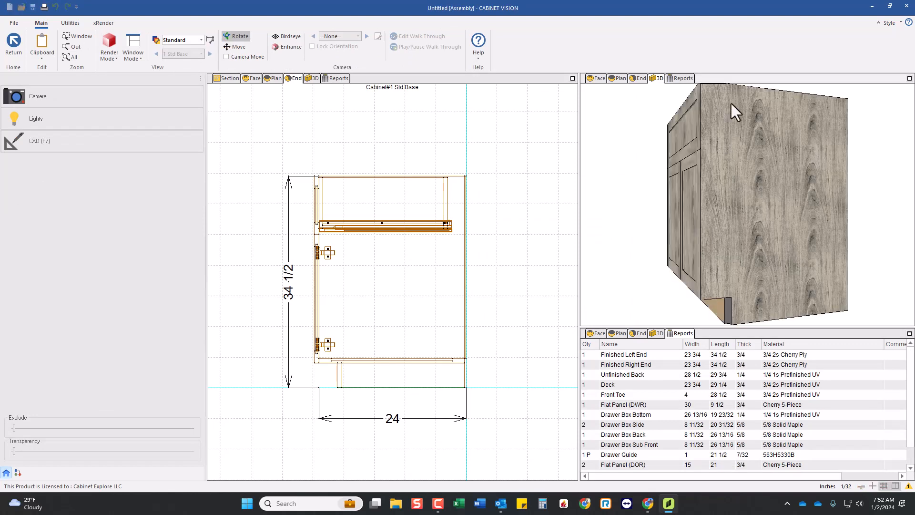
scroll(334, 398, "up", 2)
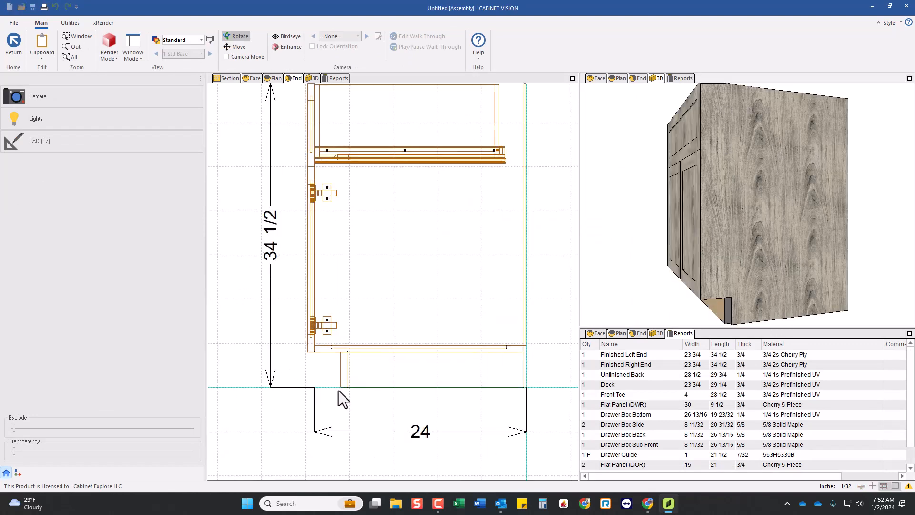
scroll(499, 355, "up", 1)
scroll(314, 372, "up", 1)
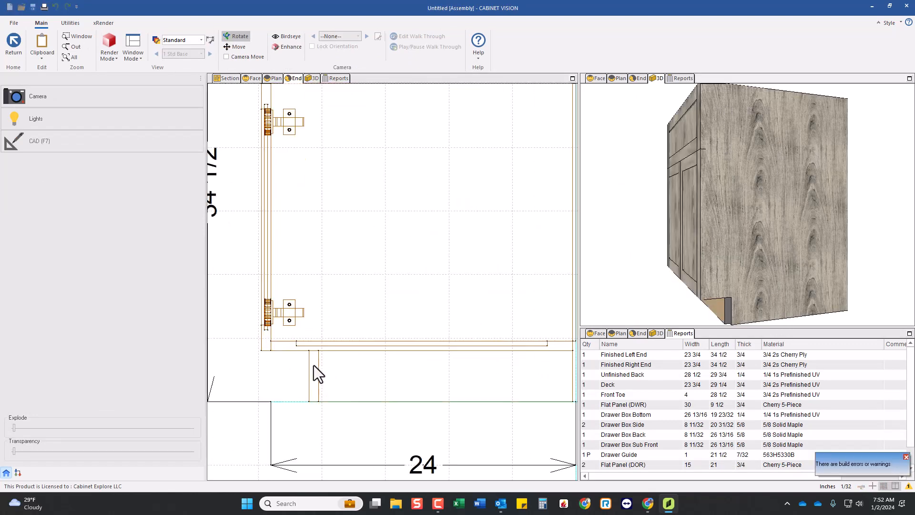
scroll(301, 333, "down", 1)
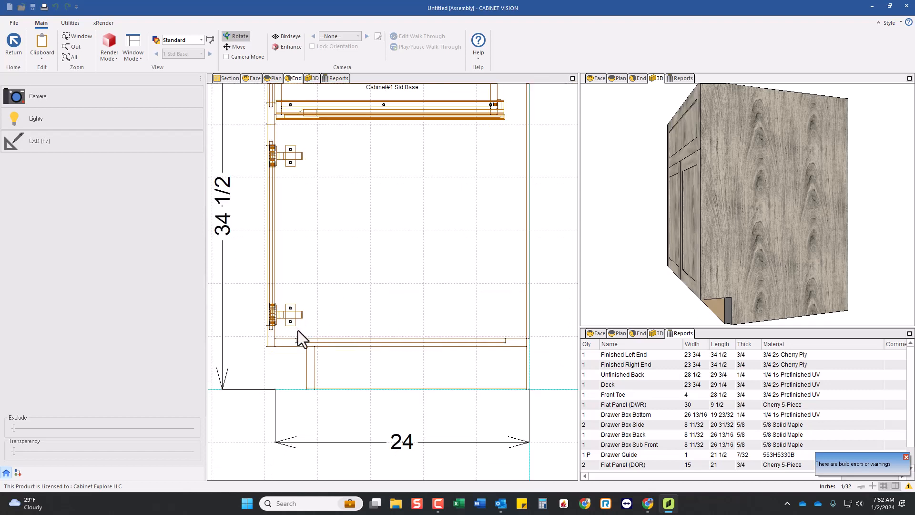
Open the Finished Left End as a part and inspect both of its faces in 3D.
left_click(474, 303)
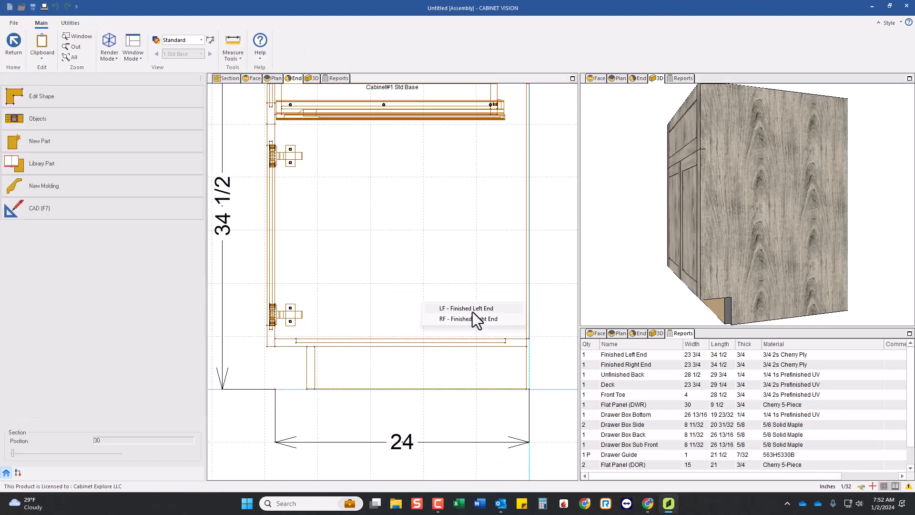
double_click(468, 304)
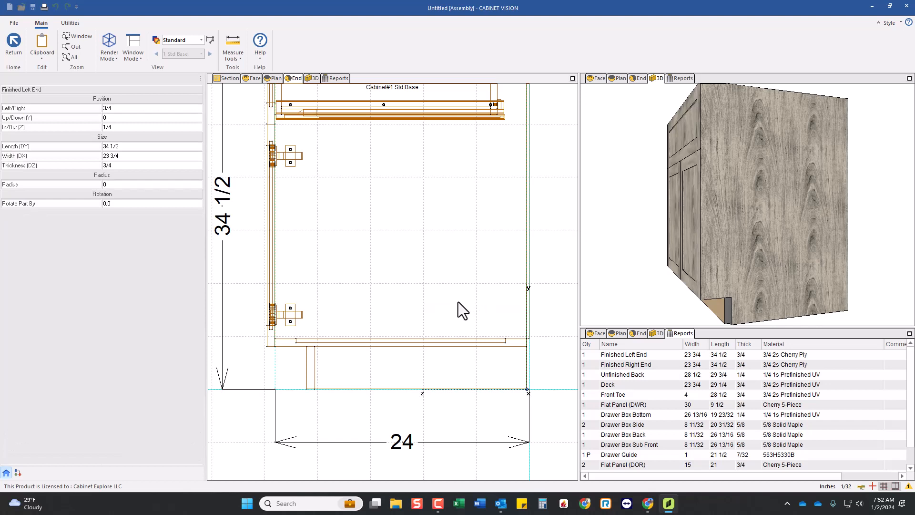
left_click(308, 78)
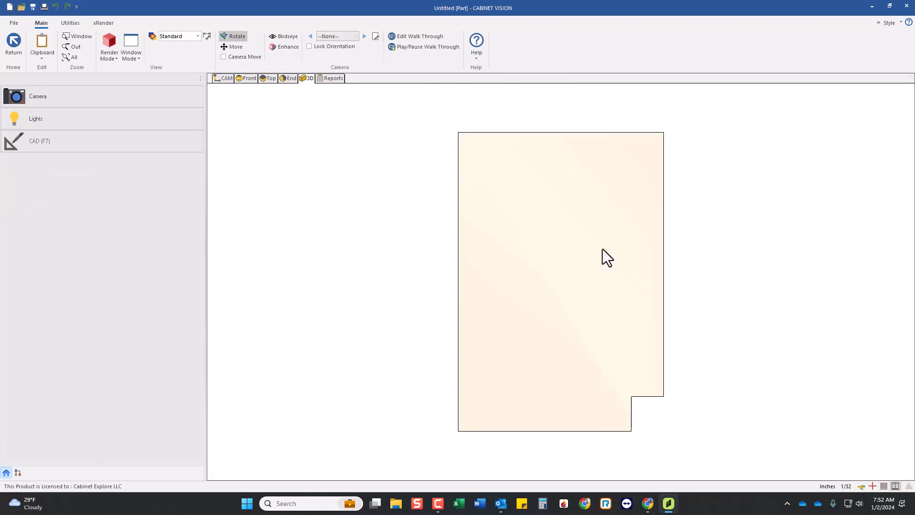
mouse_move(602, 250)
left_mouse_down()
mouse_move(388, 271)
mouse_move(498, 305)
mouse_move(482, 344)
mouse_move(577, 325)
mouse_move(323, 298)
left_mouse_up()
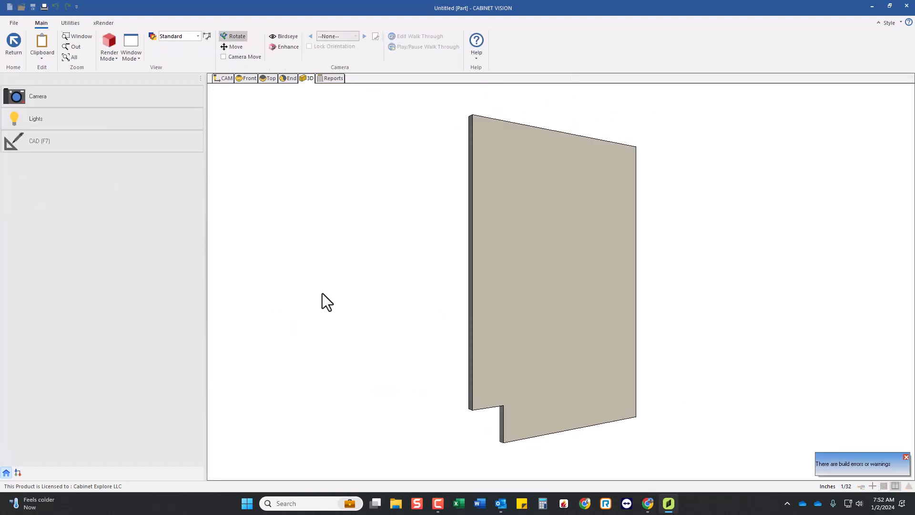
Switch the layer schedule to Shop, examine the deck dado on the finished left end, and return to the assembly.
left_click(167, 36)
left_click(169, 54)
left_click_drag(357, 289, 402, 294)
left_click_drag(538, 304, 563, 410)
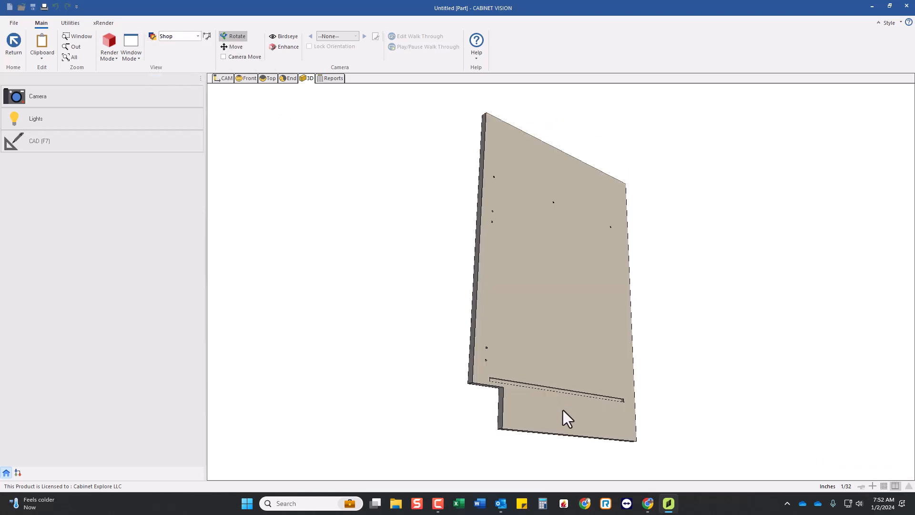
scroll(562, 410, "up", 2)
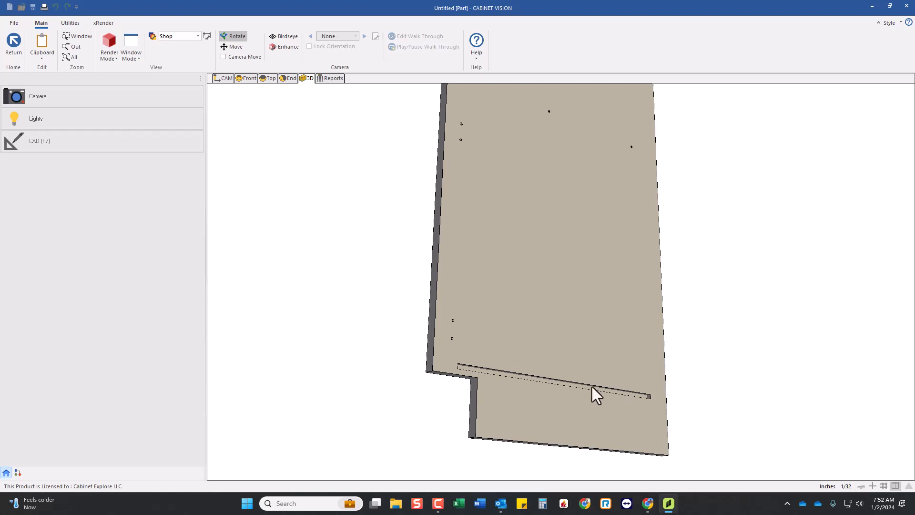
left_click(15, 48)
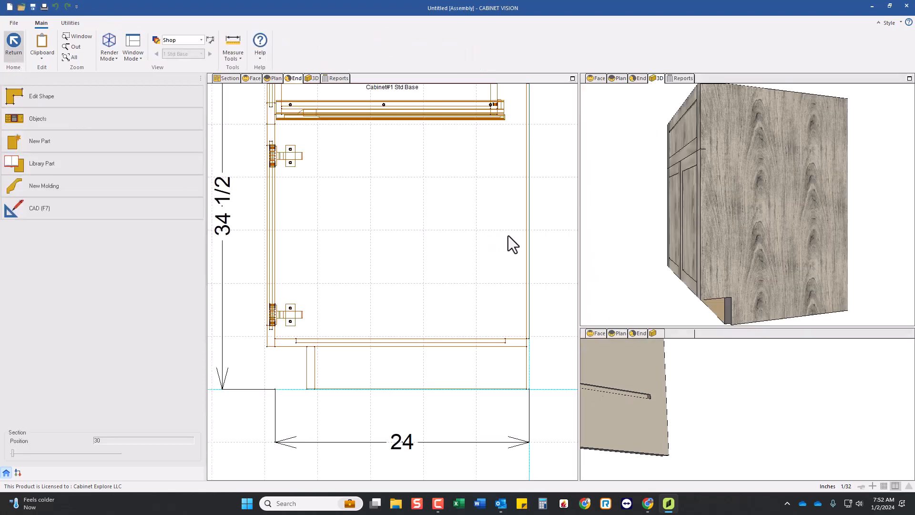
Examine where the toe kick meets the finished end from below in the assembly's 3D view, and return to the room layout.
left_click(815, 259)
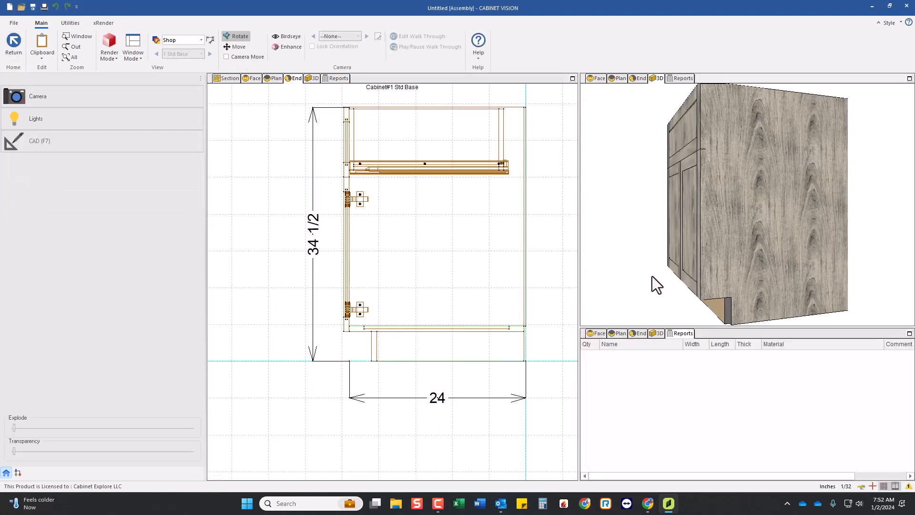
left_click_drag(652, 276, 734, 227)
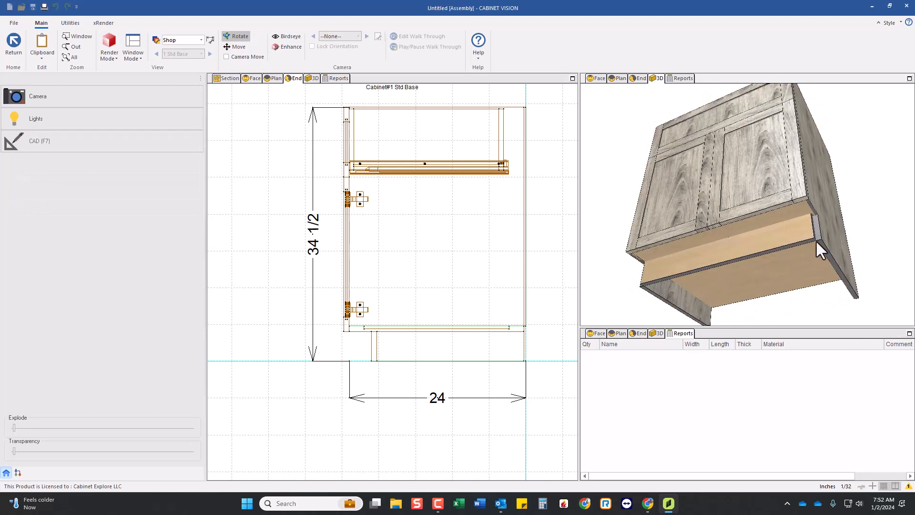
left_click_drag(816, 239, 770, 259)
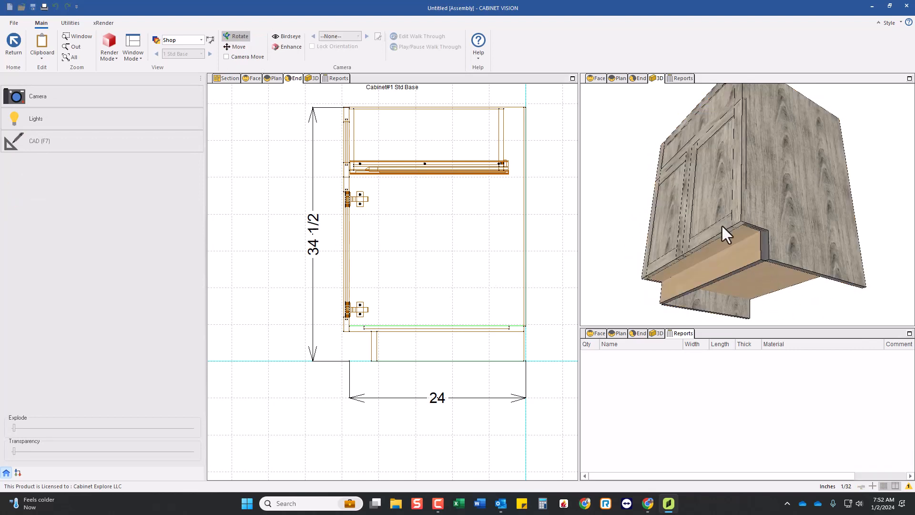
left_click_drag(754, 257, 719, 227)
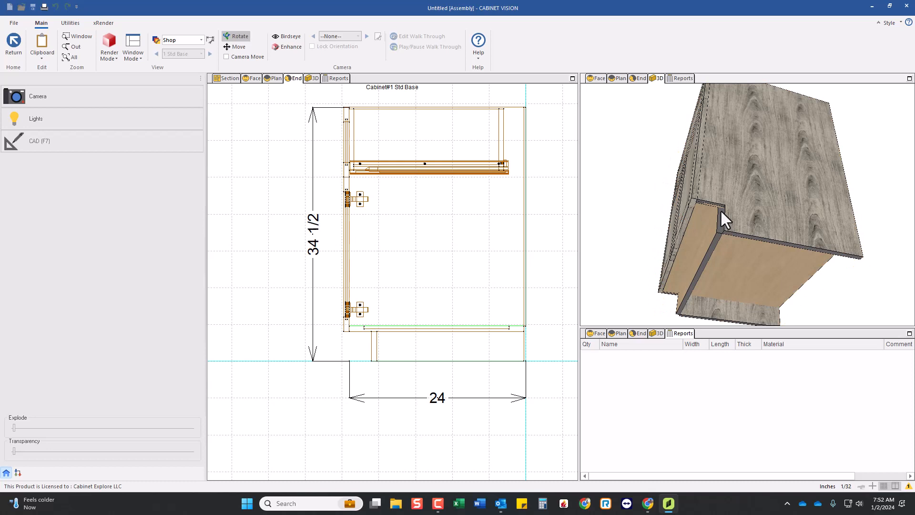
left_click(15, 48)
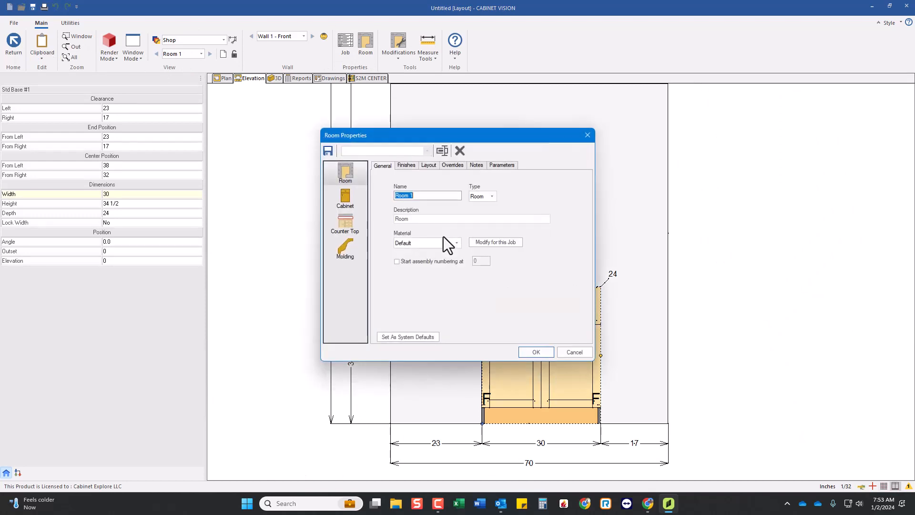
Open the cabinet construction for modification at room level and bring up the Toe Kick connection standards.
left_click(343, 202)
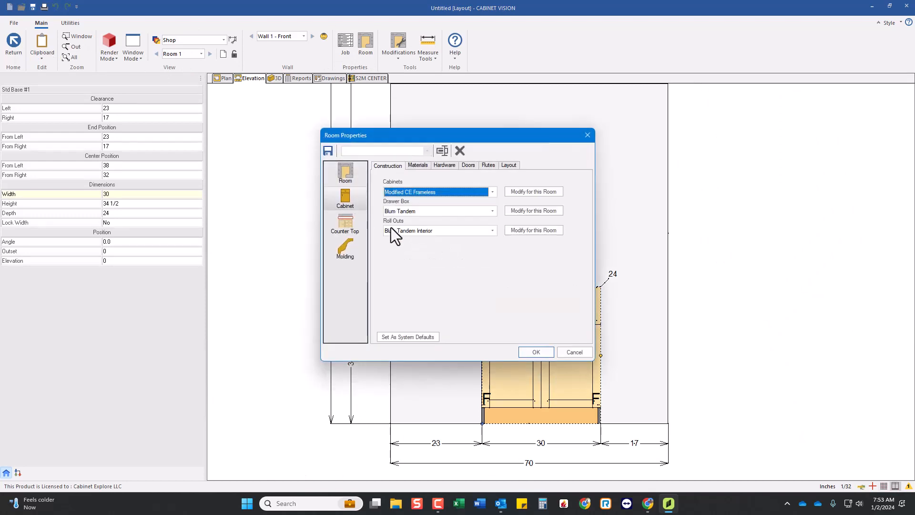
left_click(556, 191)
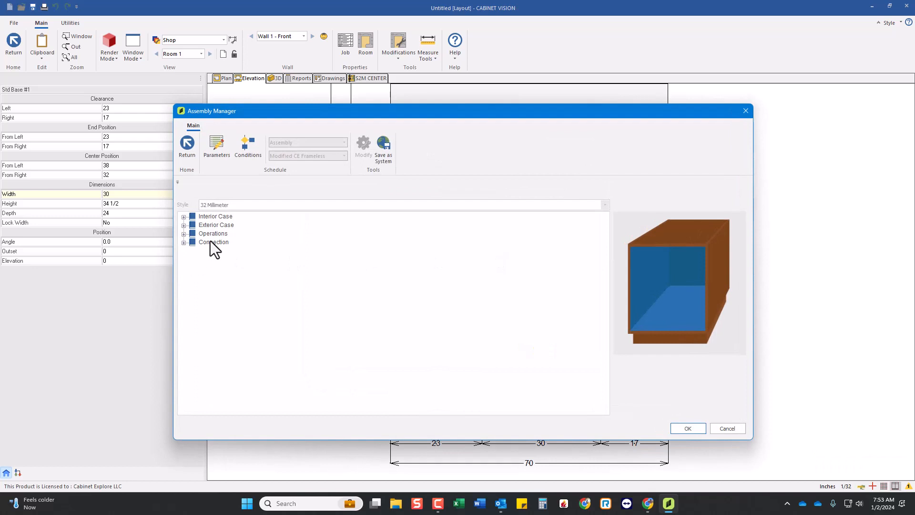
left_click(206, 225)
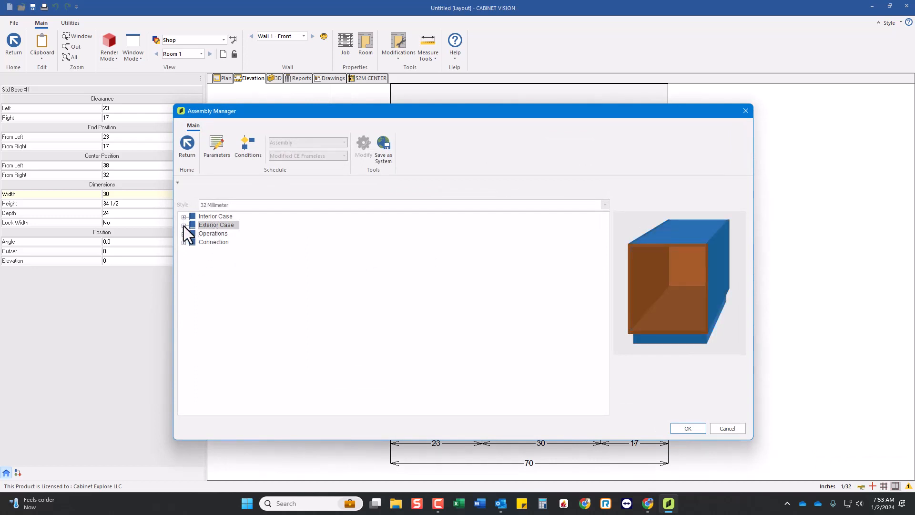
left_click(205, 242)
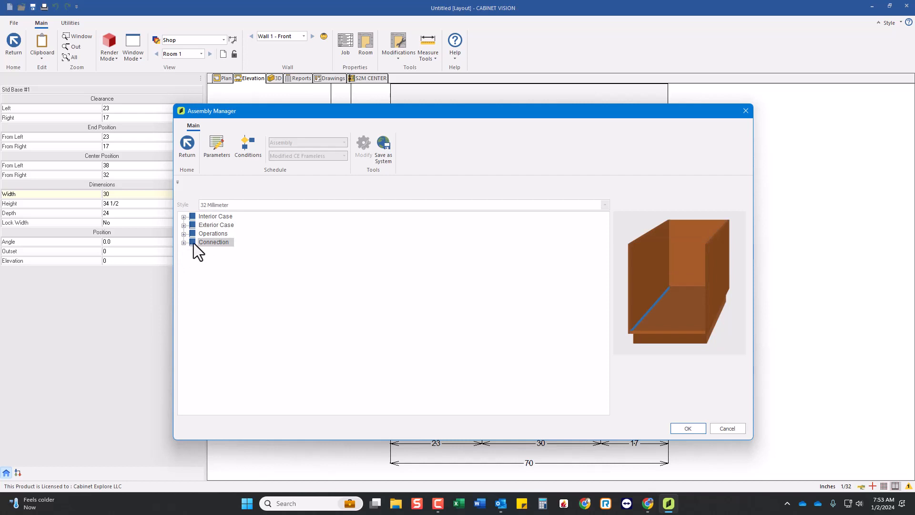
left_click(184, 242)
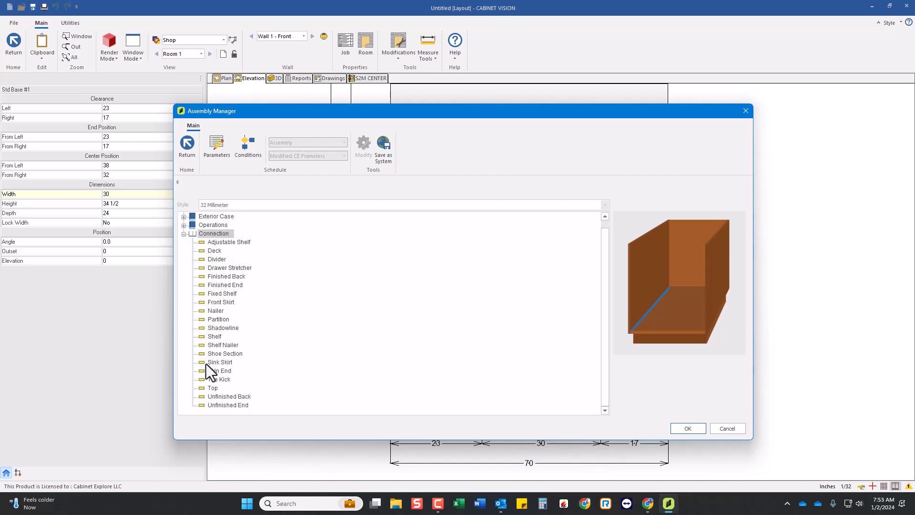
double_click(216, 380)
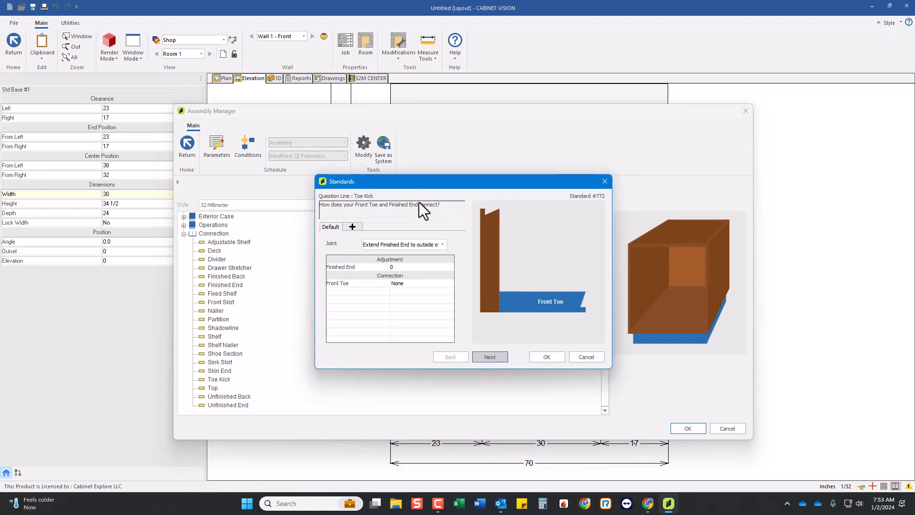
Preview the joint options between Front Toe and Finished End, and restore Extend Finished End to outside of Front Toe.
left_click(419, 245)
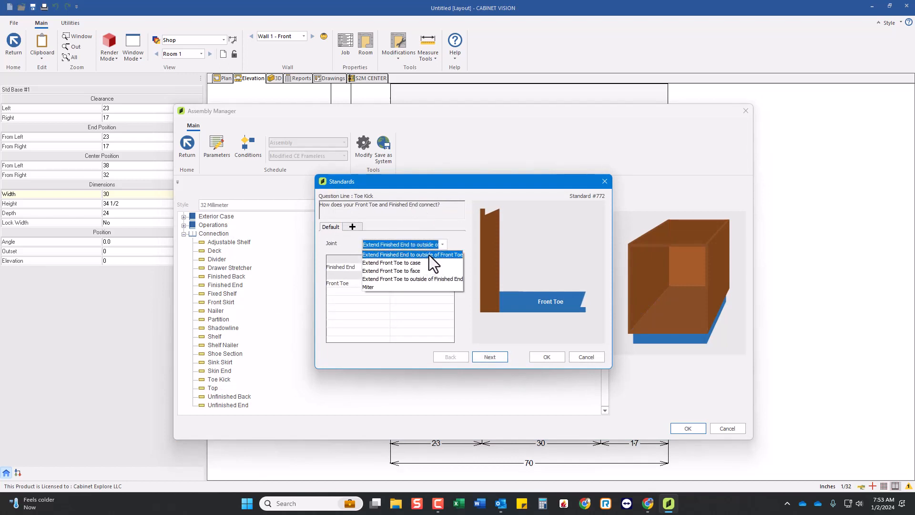
left_click(431, 254)
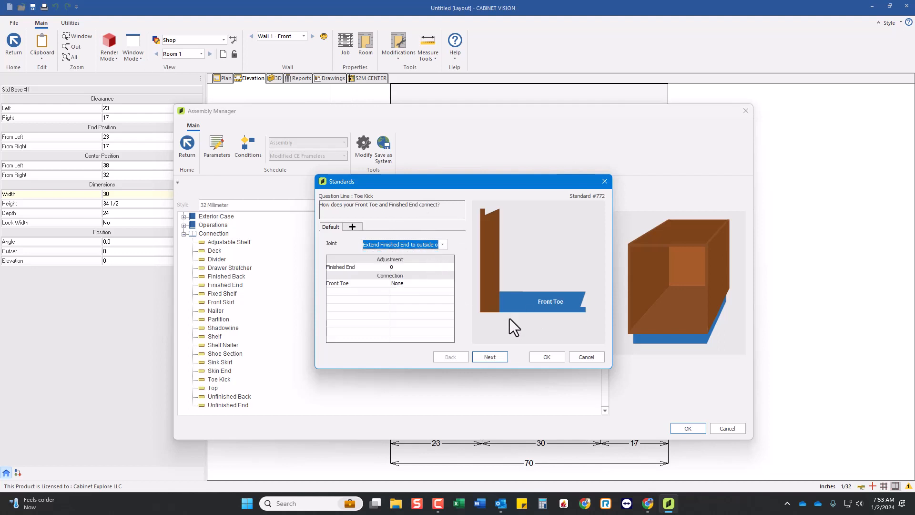
left_click(494, 359)
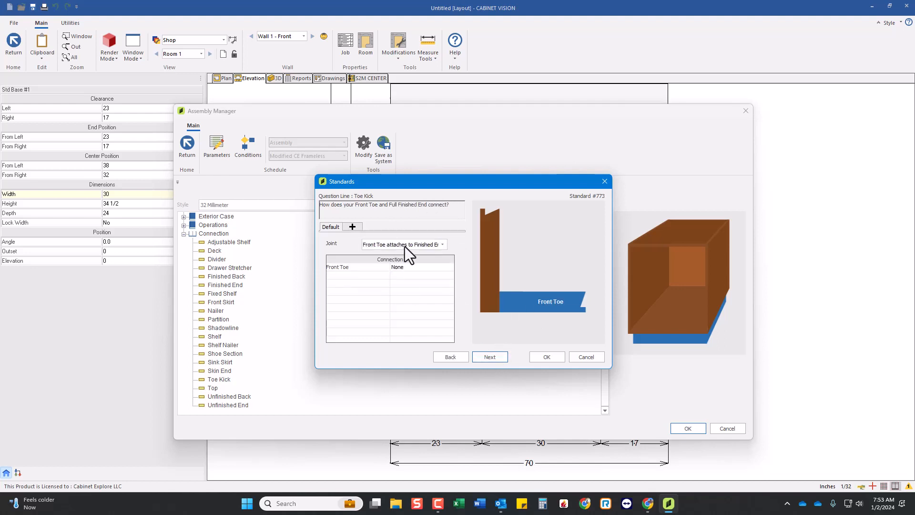
left_click(445, 358)
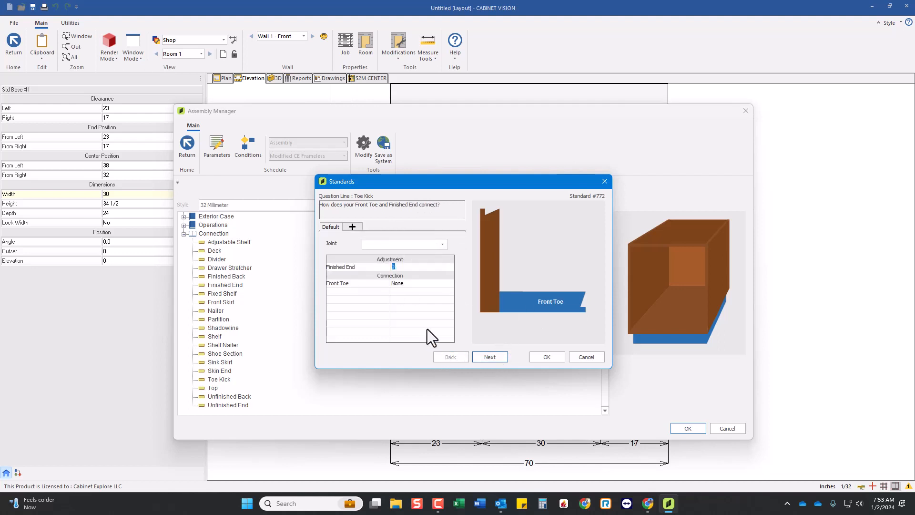
left_click(423, 245)
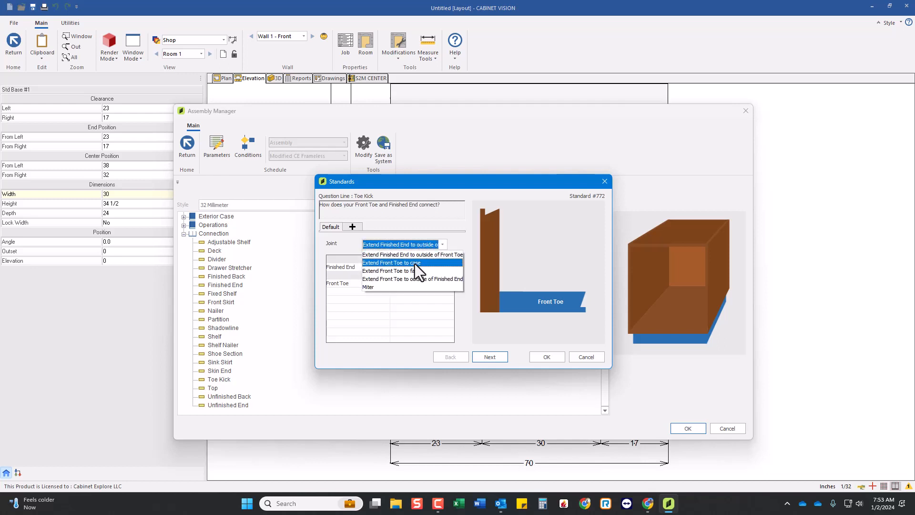
left_click(414, 262)
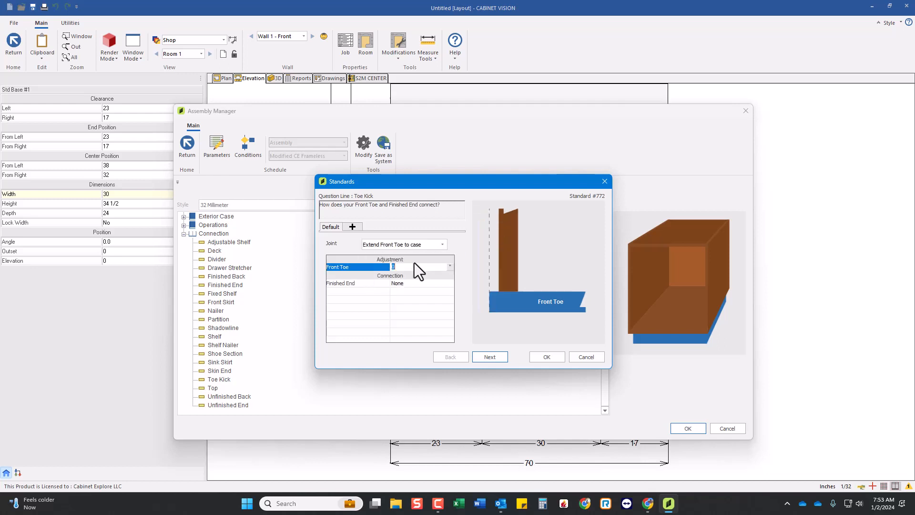
left_click(389, 243)
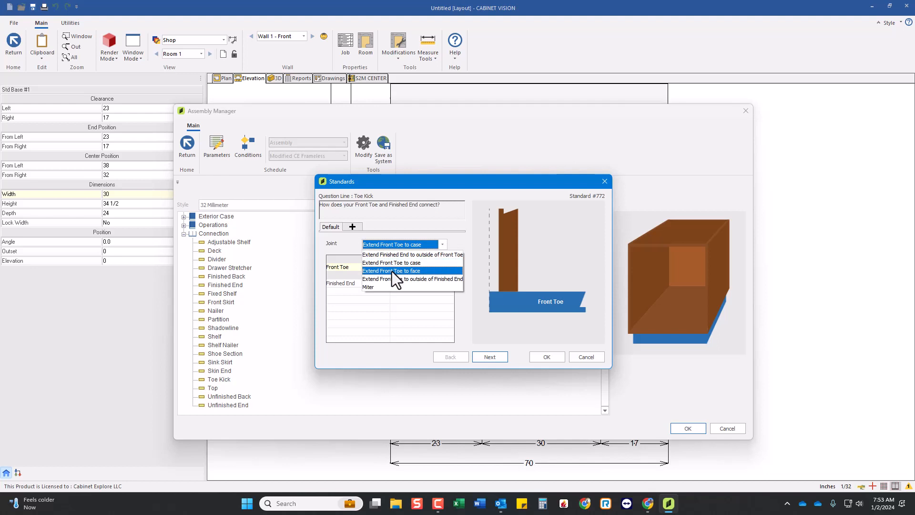
left_click(392, 271)
left_click(401, 246)
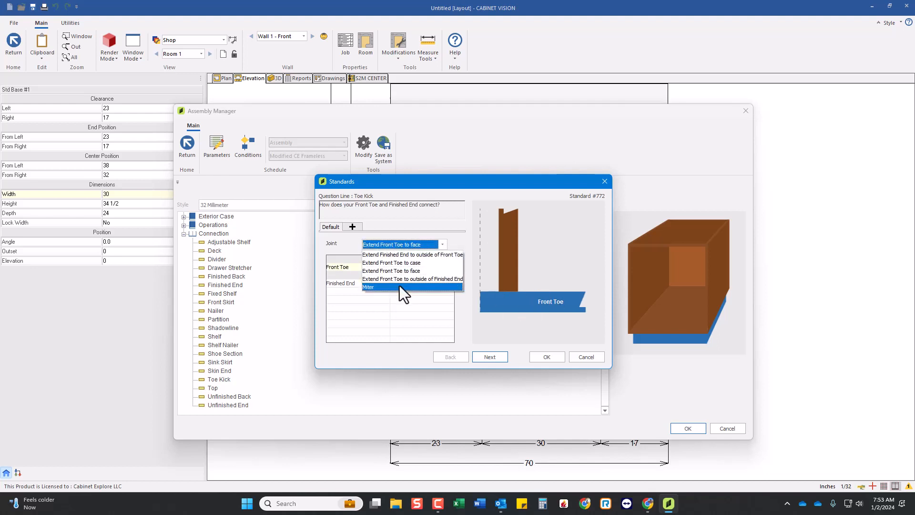
left_click(399, 280)
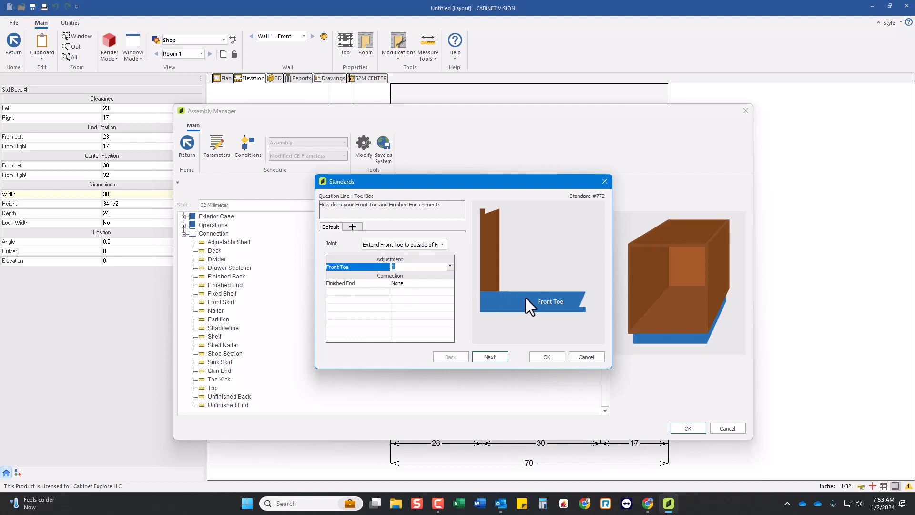
left_click(393, 243)
left_click(387, 254)
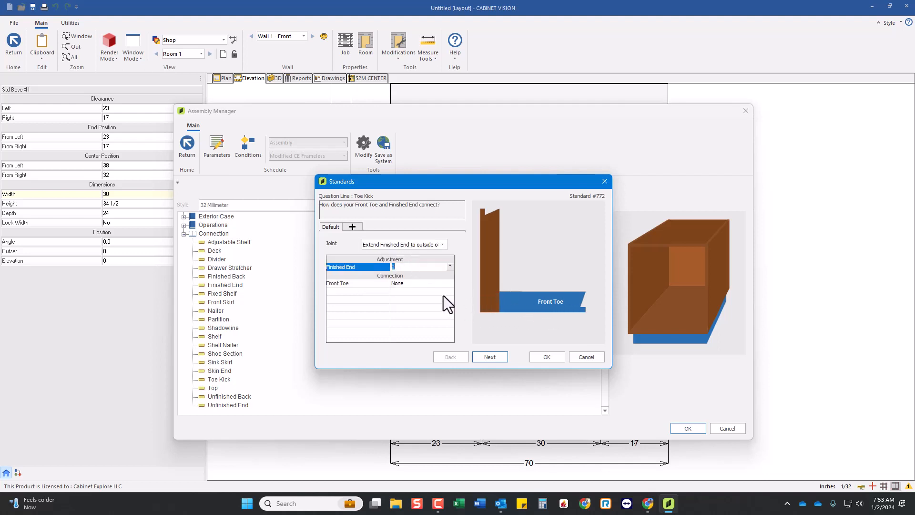
Set the Front Toe connection at the finished end to Dado.QBlind.Small and update the room with the changes.
left_click(435, 285)
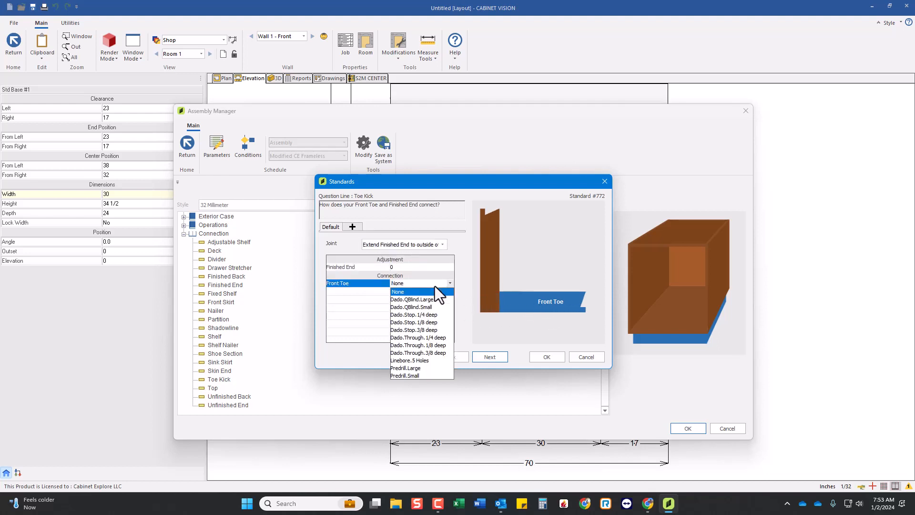
left_click(416, 308)
left_click(496, 358)
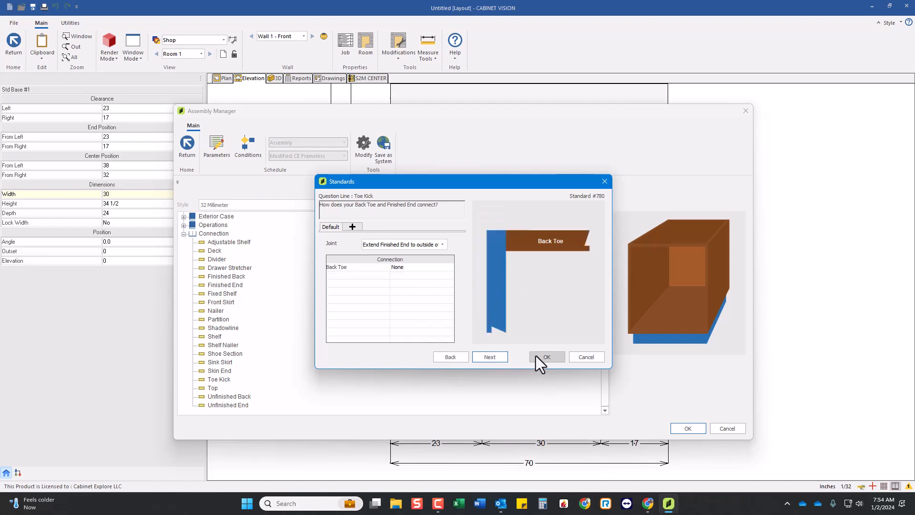
left_click(544, 356)
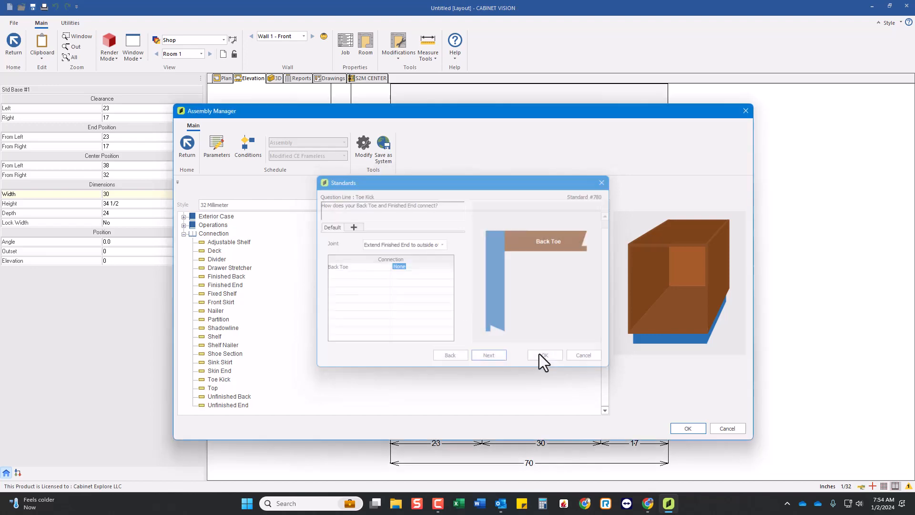
left_click(687, 428)
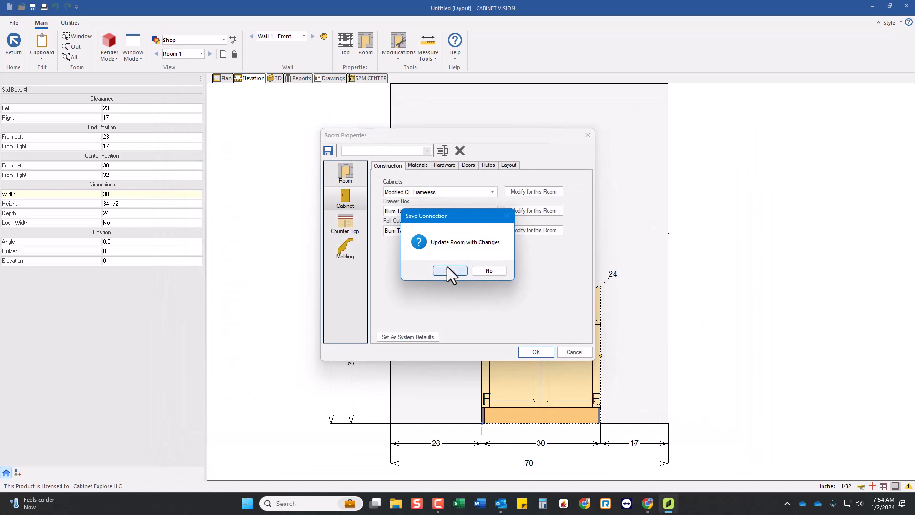
left_click(448, 268)
left_click(535, 351)
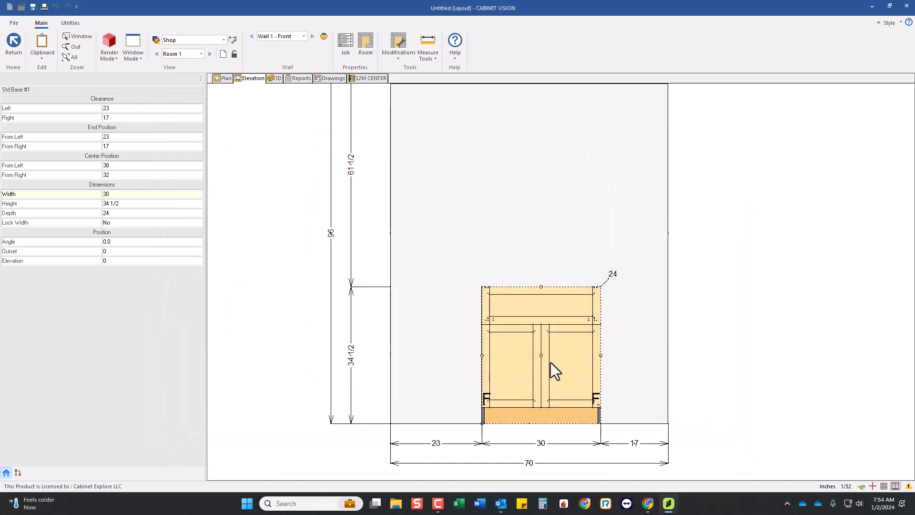
Open the base cabinet's assembly, inspect its toe kick and case in the end and 3D views, and return to the room layout.
double_click(526, 368)
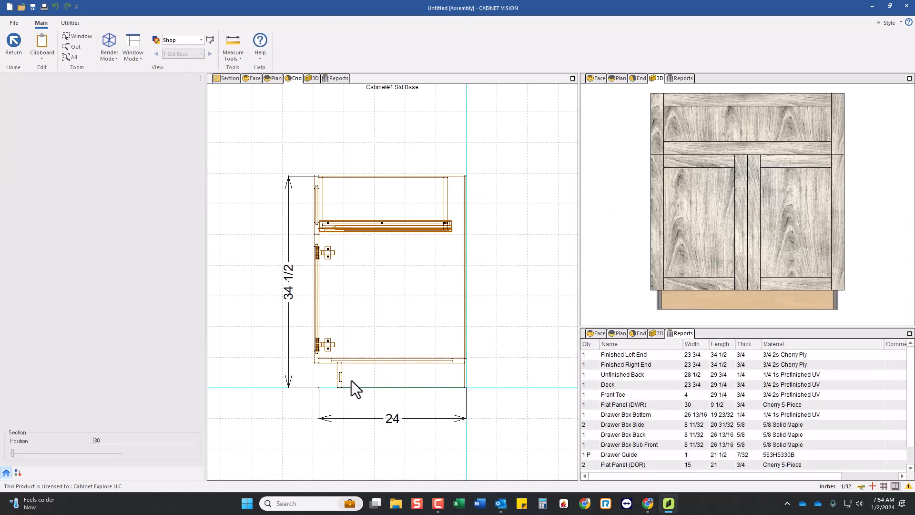
left_click(684, 220)
left_click_drag(685, 220, 769, 260)
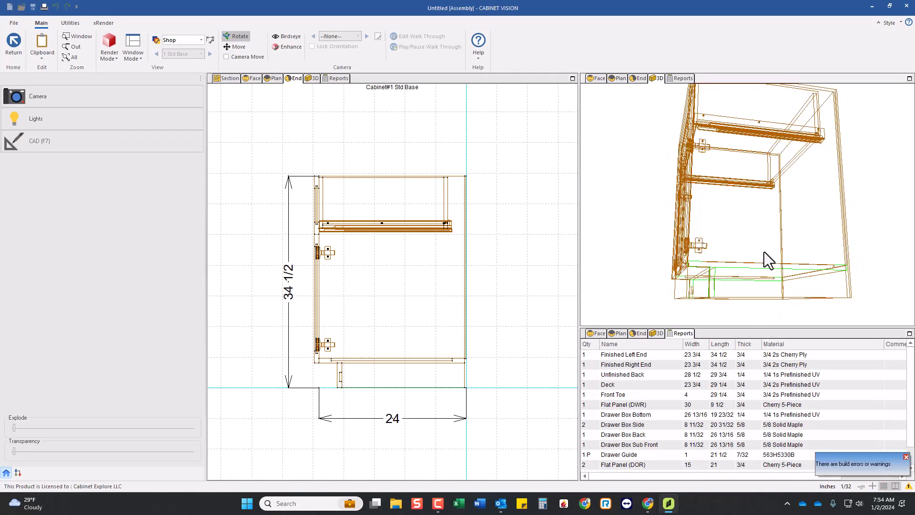
scroll(336, 180, "up", 1)
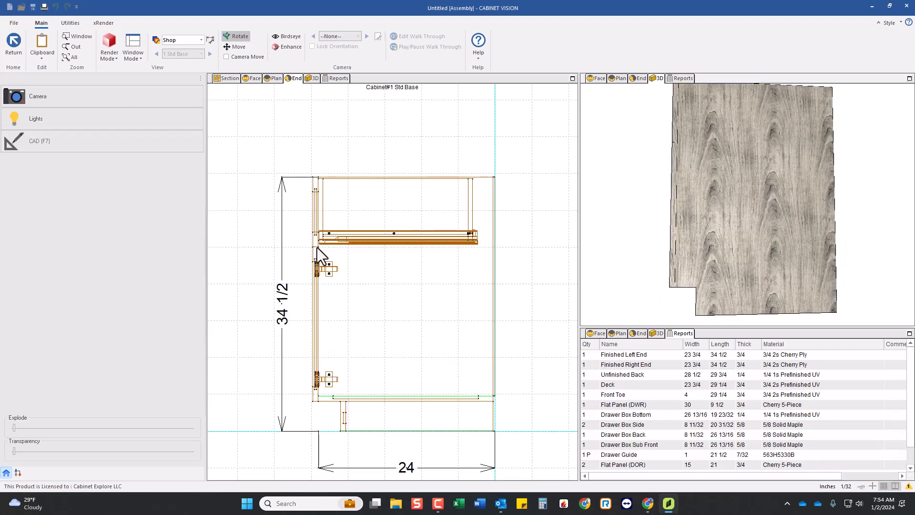
left_click_drag(713, 178, 719, 256)
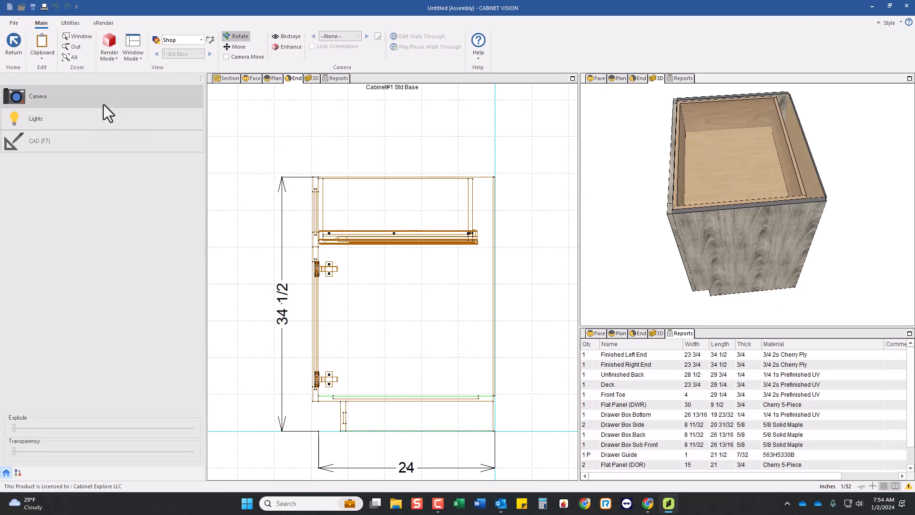
left_click(14, 44)
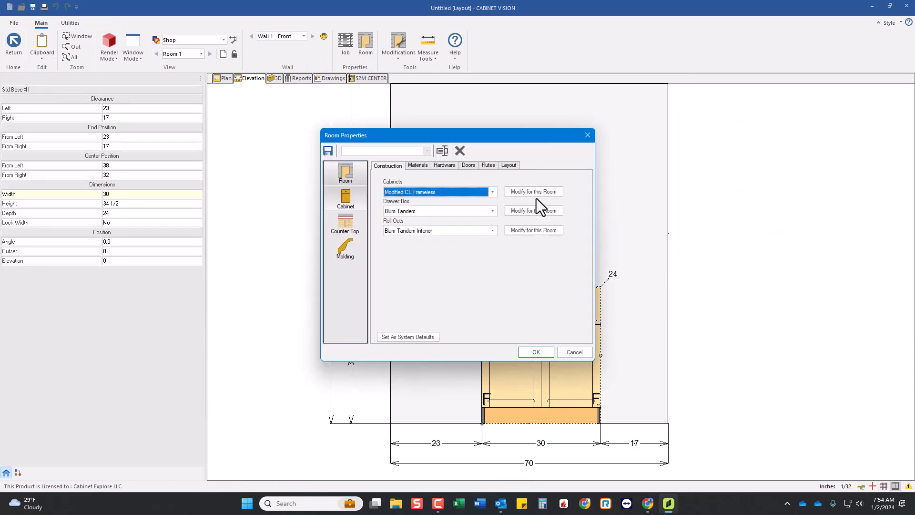
In the room's Exterior Case construction, set the default top type to Top Stretchers.
left_click(536, 193)
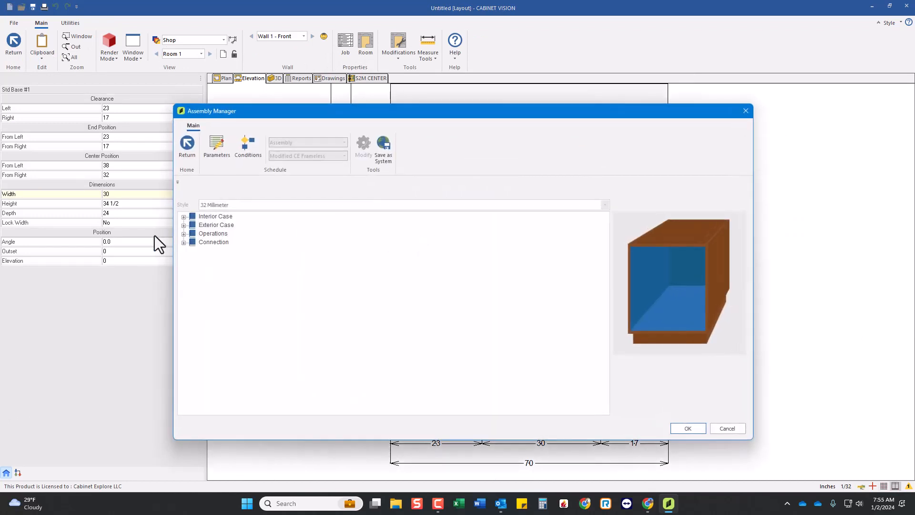
left_click(201, 225)
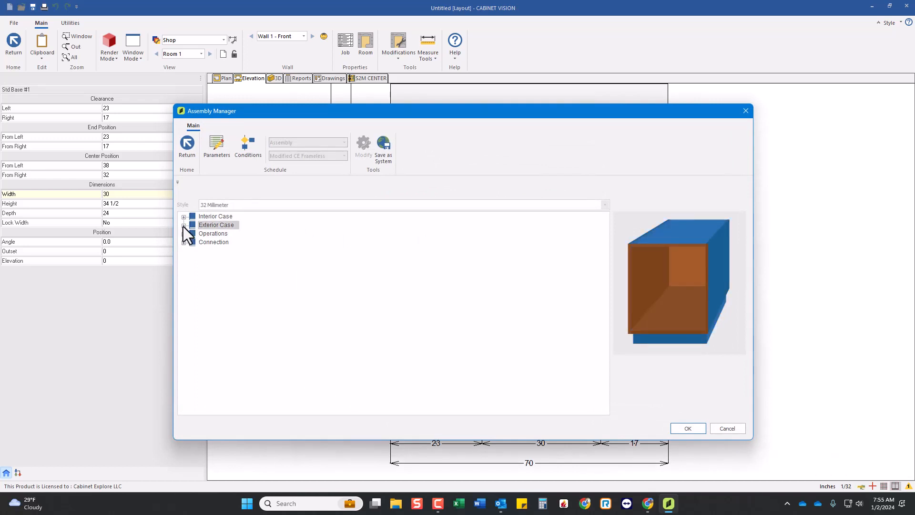
left_click(184, 226)
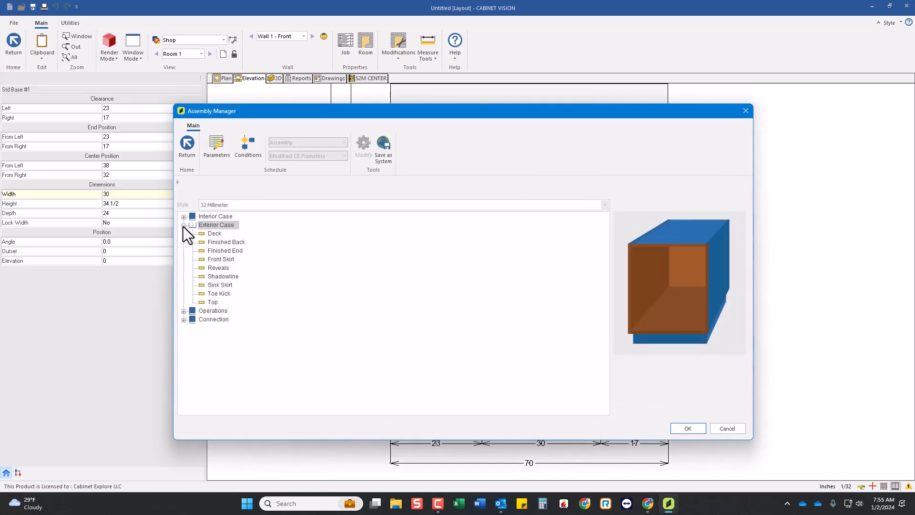
double_click(213, 304)
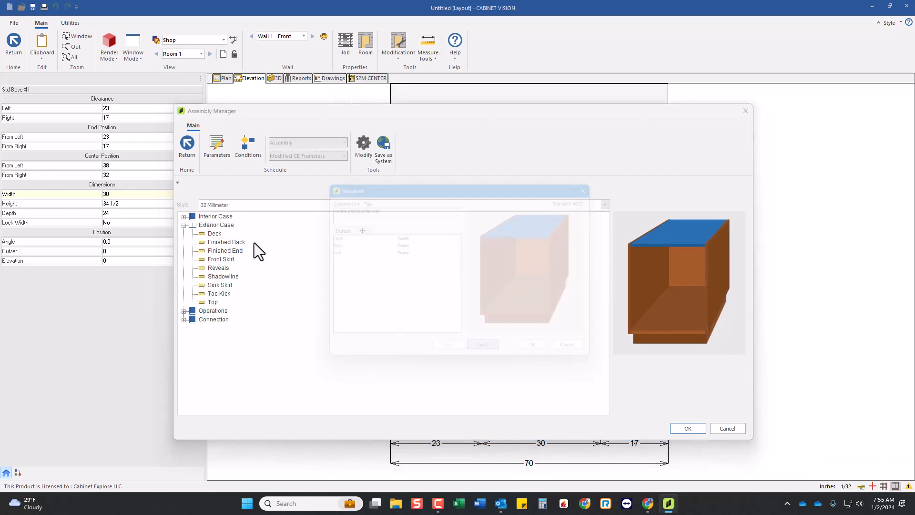
left_click(499, 356)
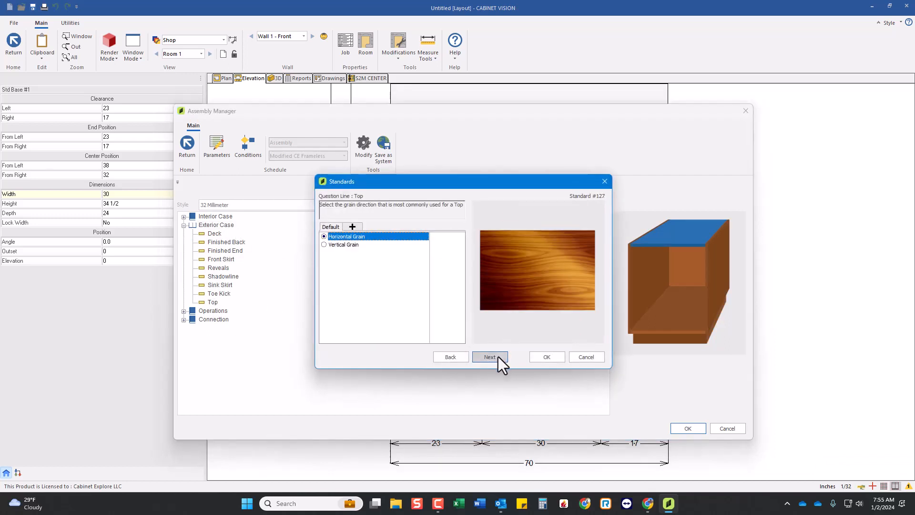
left_click(499, 356)
left_click(498, 356)
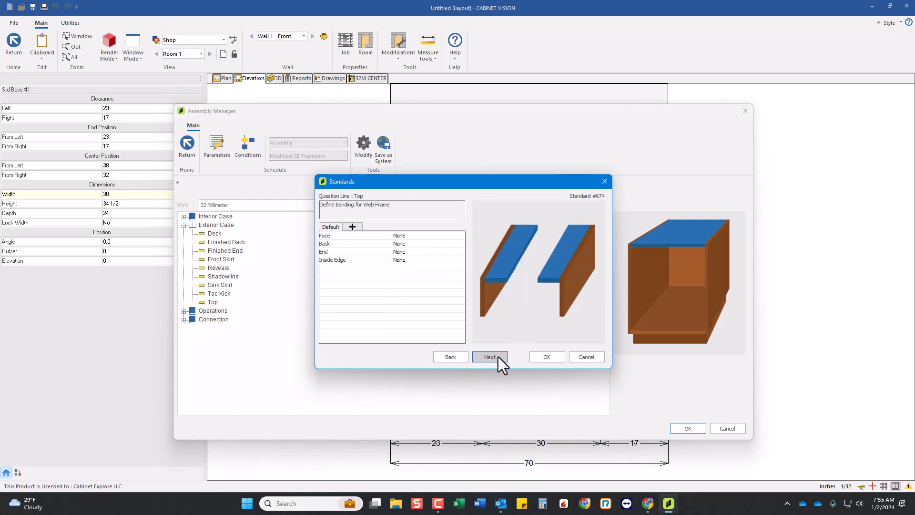
left_click(498, 356)
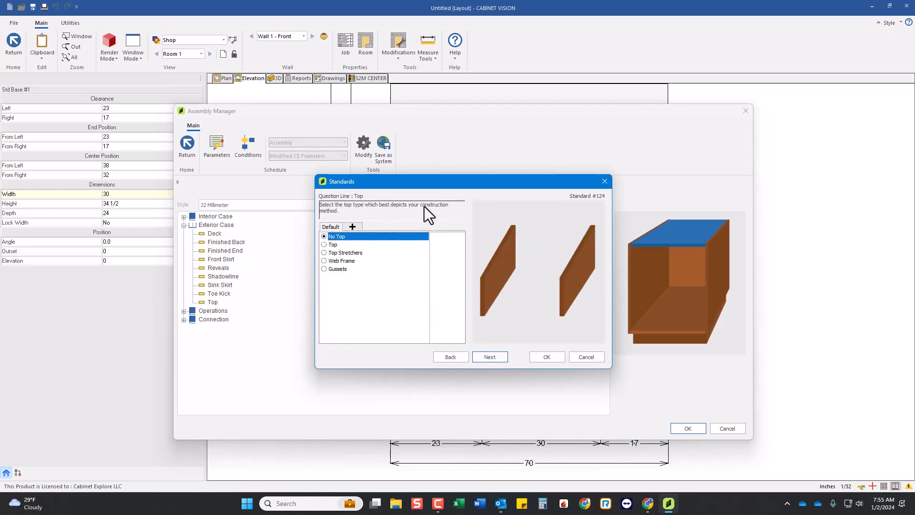
left_click(333, 245)
left_click(343, 253)
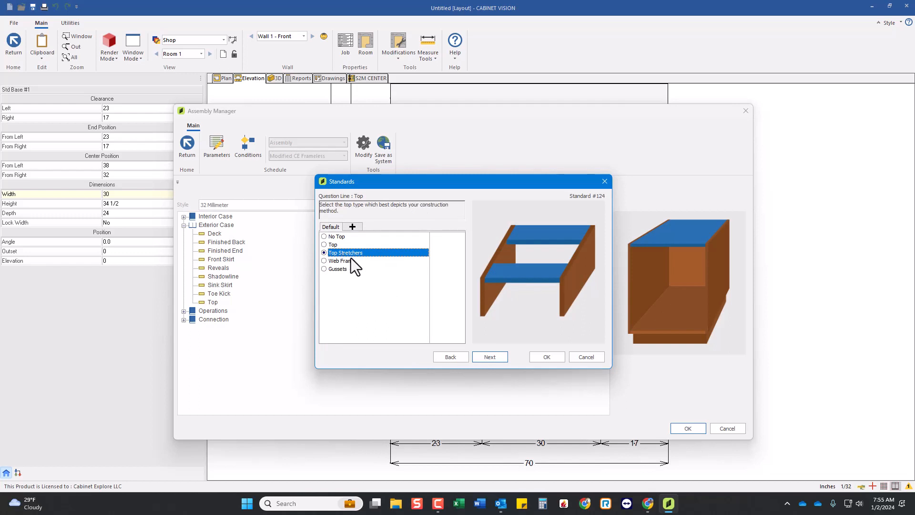
Set the front and rear top stretcher widths and the web frame width to 4 in the default top construction.
left_click(356, 227)
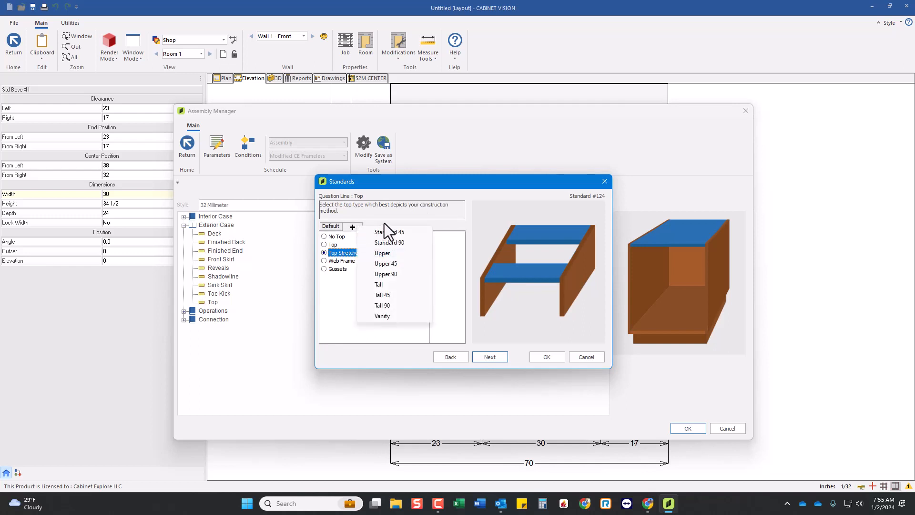
left_click(384, 223)
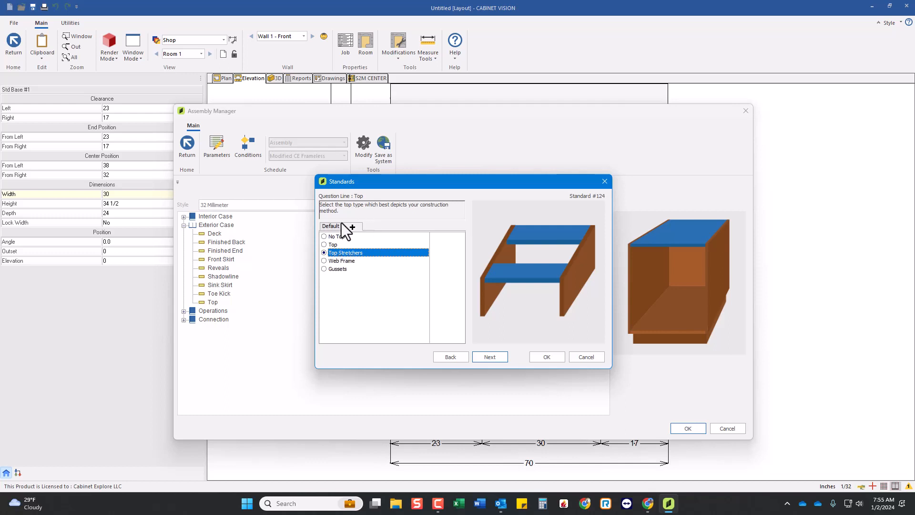
left_click(485, 355)
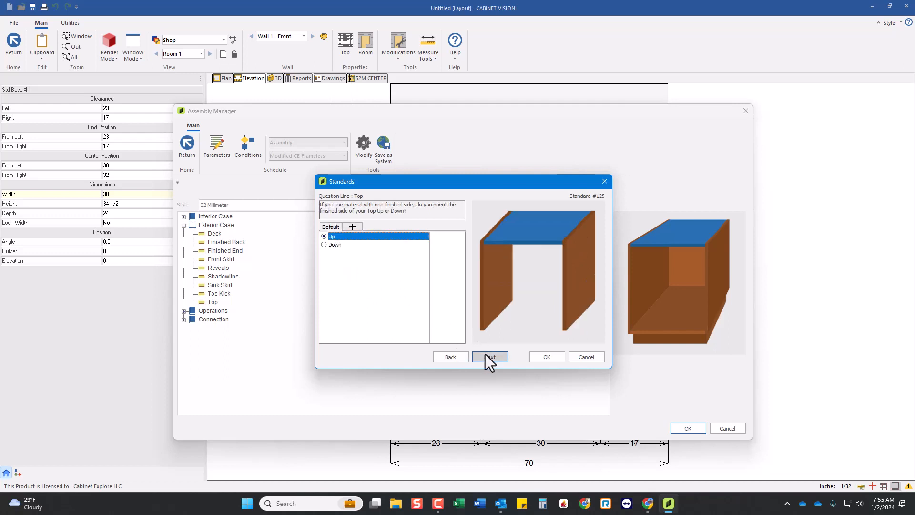
left_click(486, 355)
left_click(485, 355)
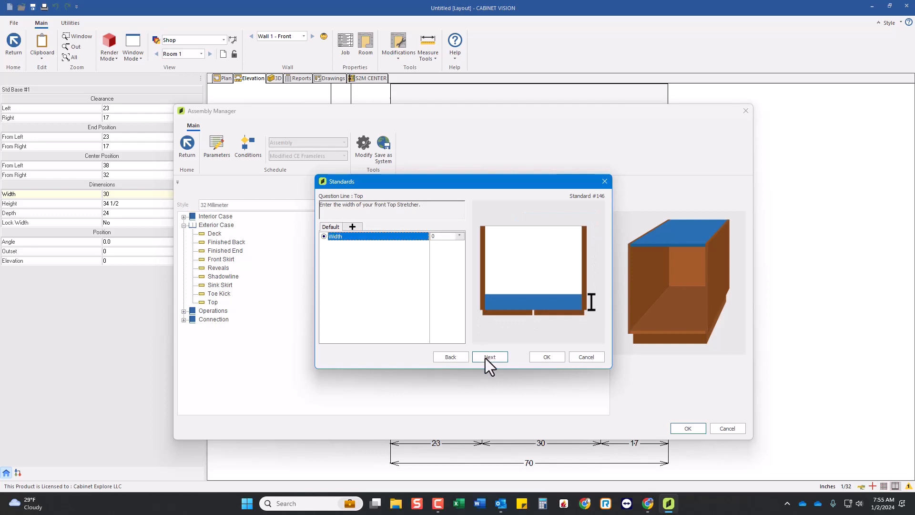
left_click(494, 358)
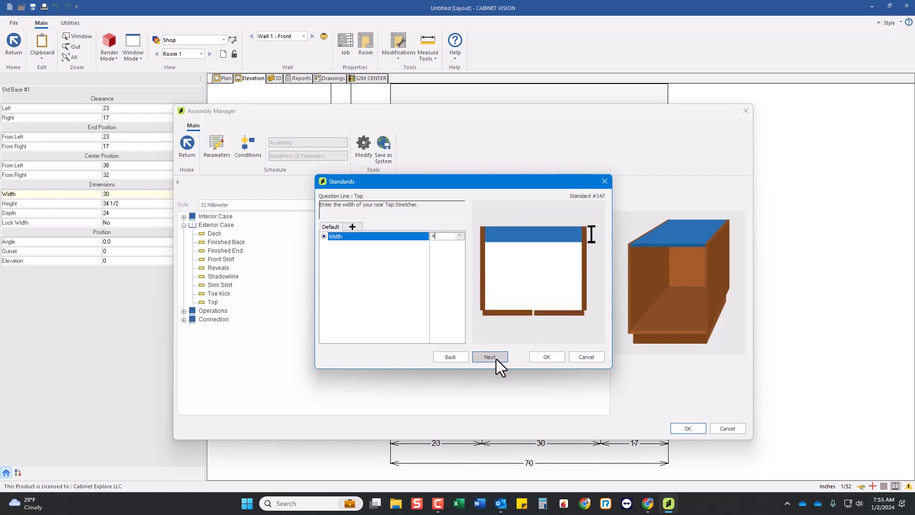
left_click(495, 357)
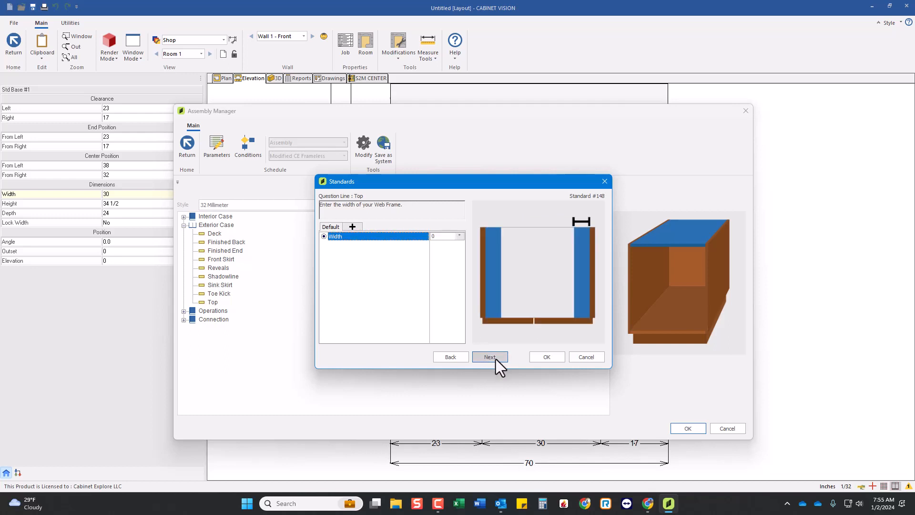
left_click(496, 358)
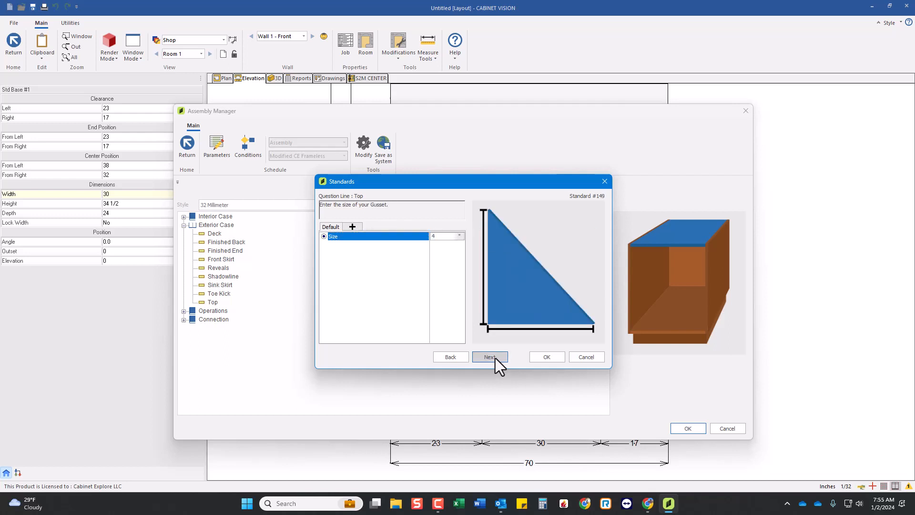
Review the web frame width, gusset size, top offset and machining face, and accept the top construction settings.
left_click(495, 357)
left_click(448, 358)
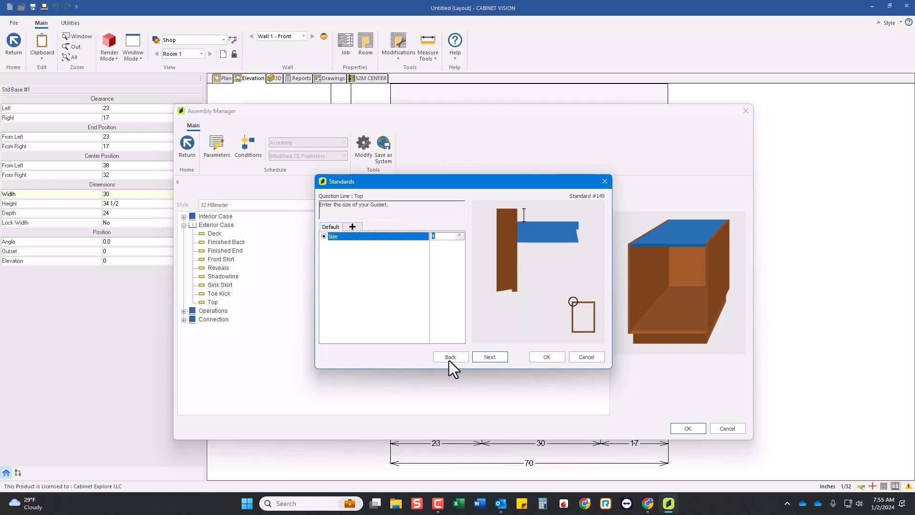
left_click(449, 358)
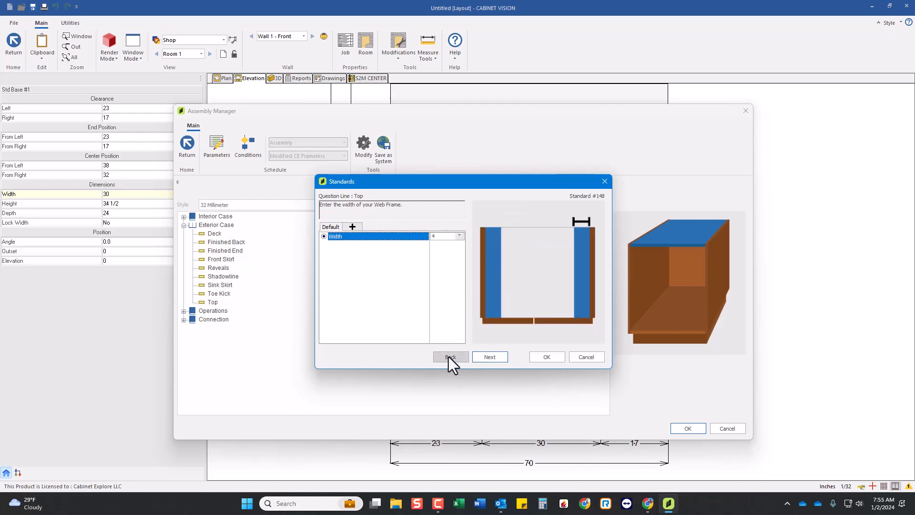
left_click(488, 358)
left_click(488, 359)
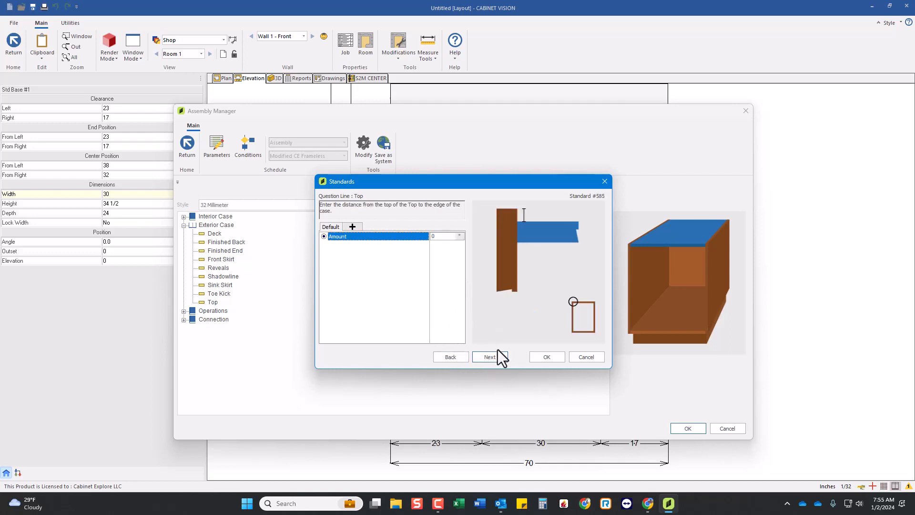
left_click(492, 358)
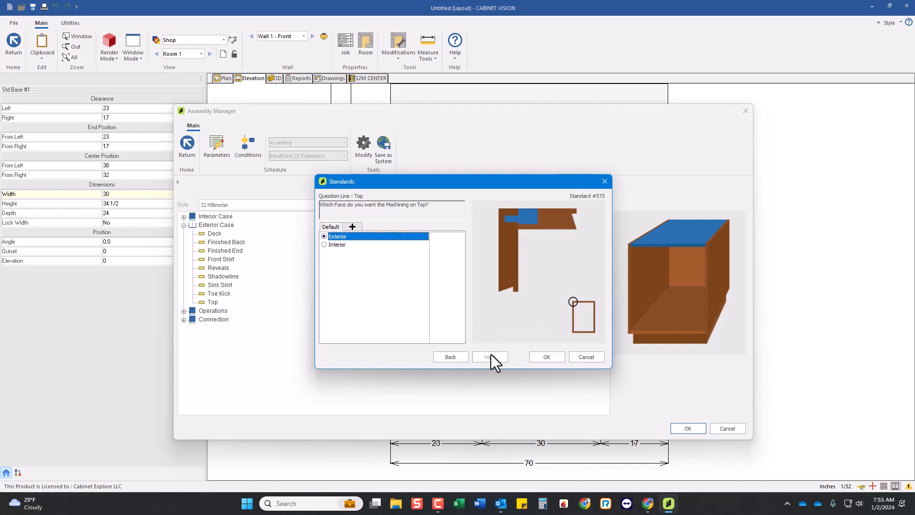
left_click(558, 359)
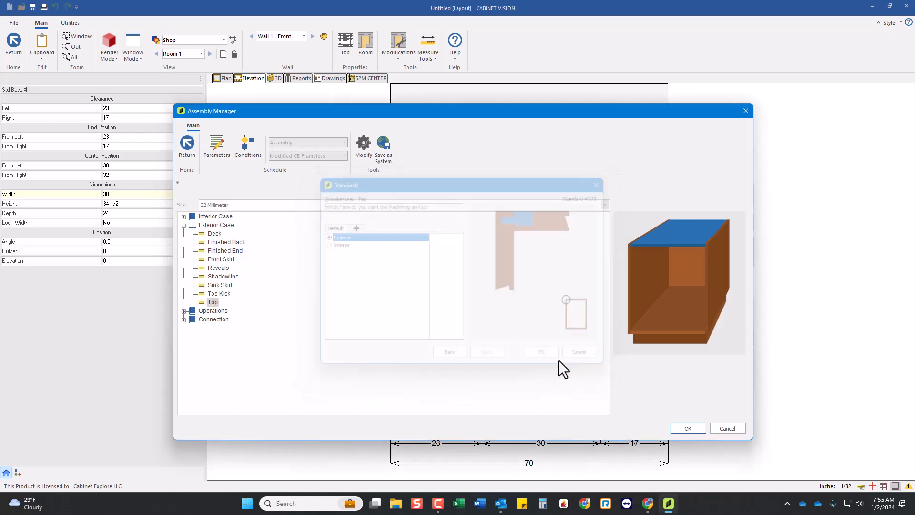
In the Top connection settings, set the joint with the Finished End to Extend Finished End to top of face.
left_click(184, 225)
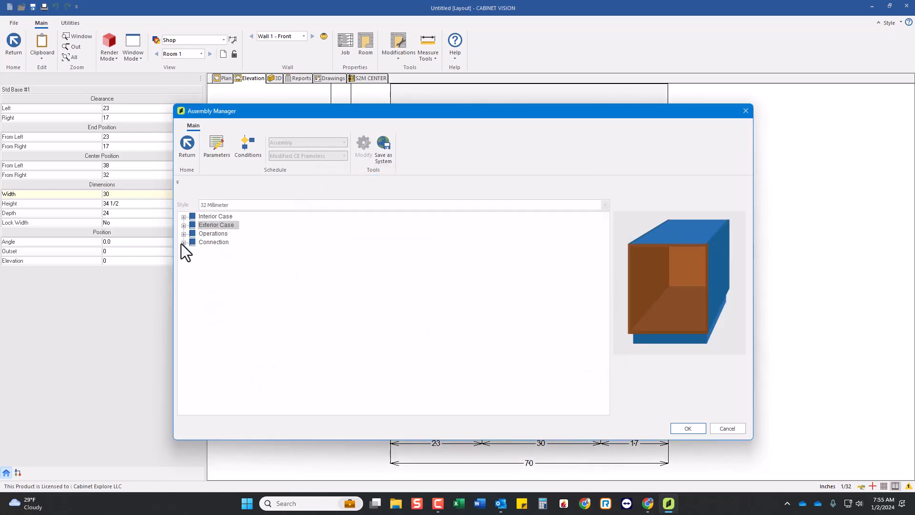
left_click(182, 243)
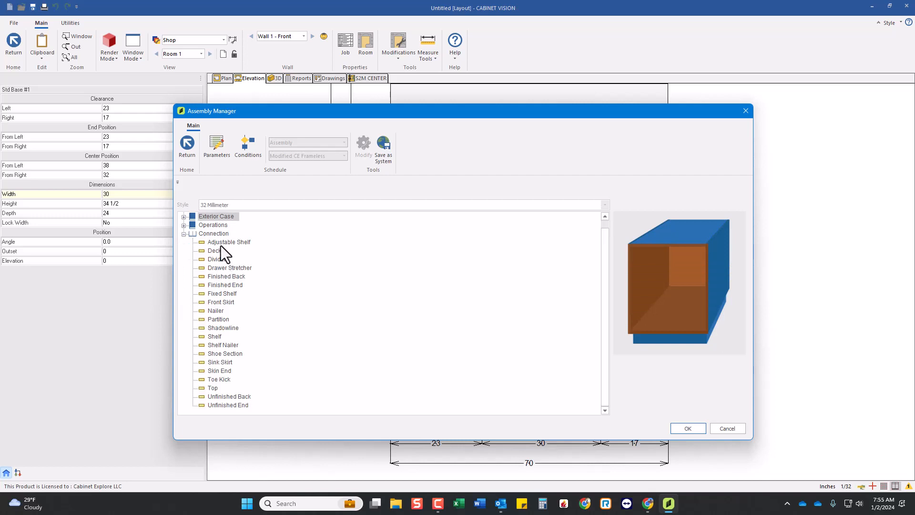
left_click(213, 387)
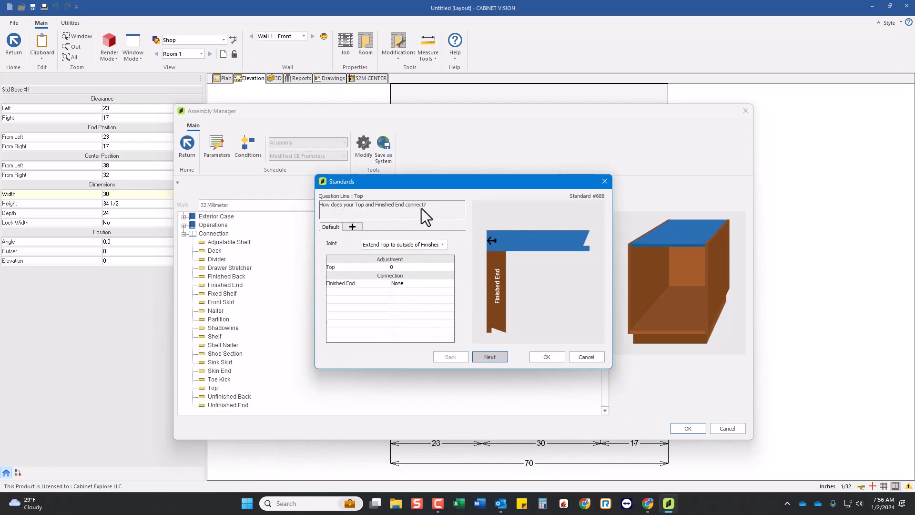
left_click(395, 248)
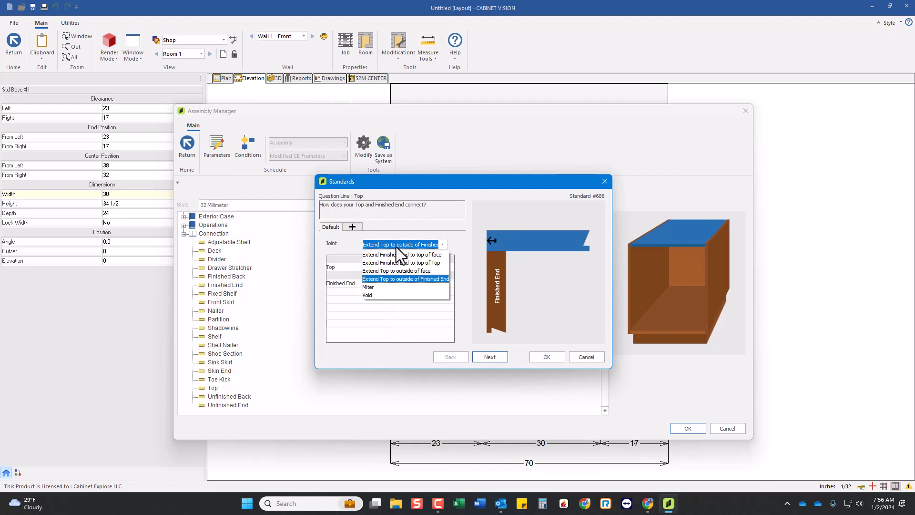
left_click(427, 263)
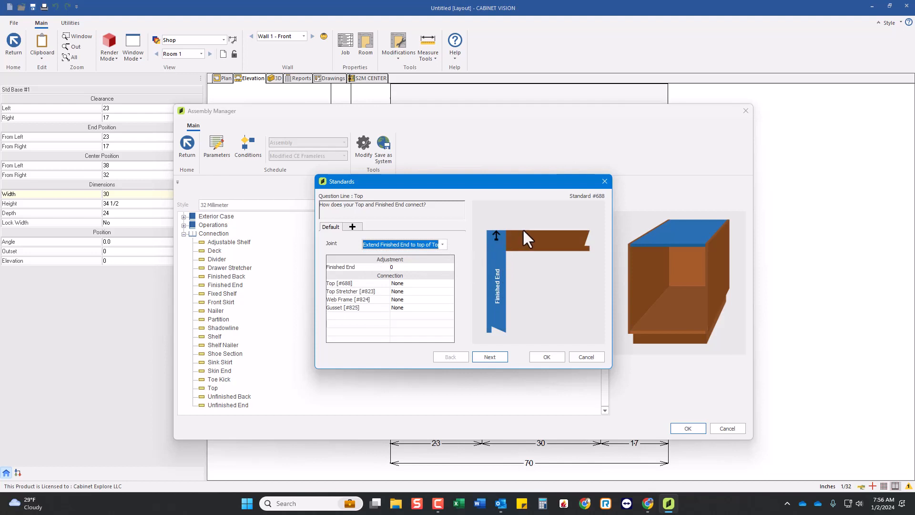
left_click(424, 245)
left_click(431, 254)
Preview the Extend Finished End to top of Top joint, and restore Extend Finished End to top of face.
left_click(427, 245)
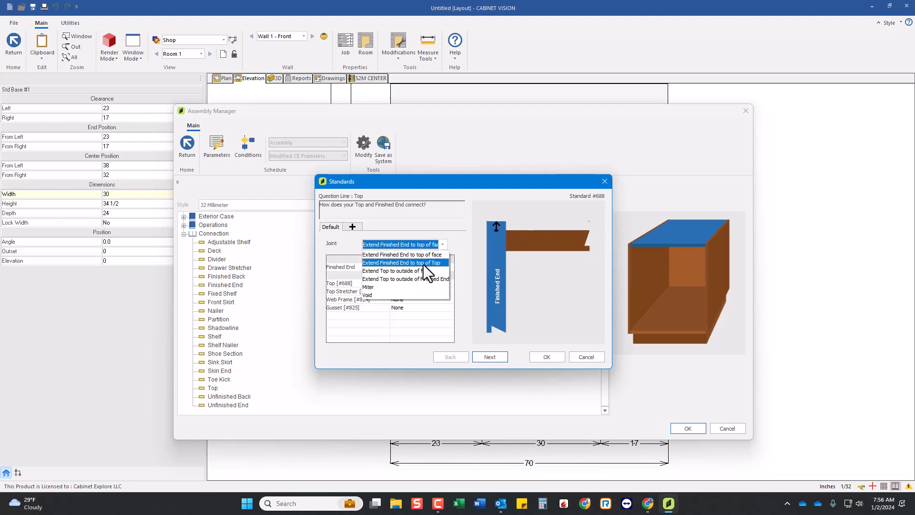
left_click(426, 255)
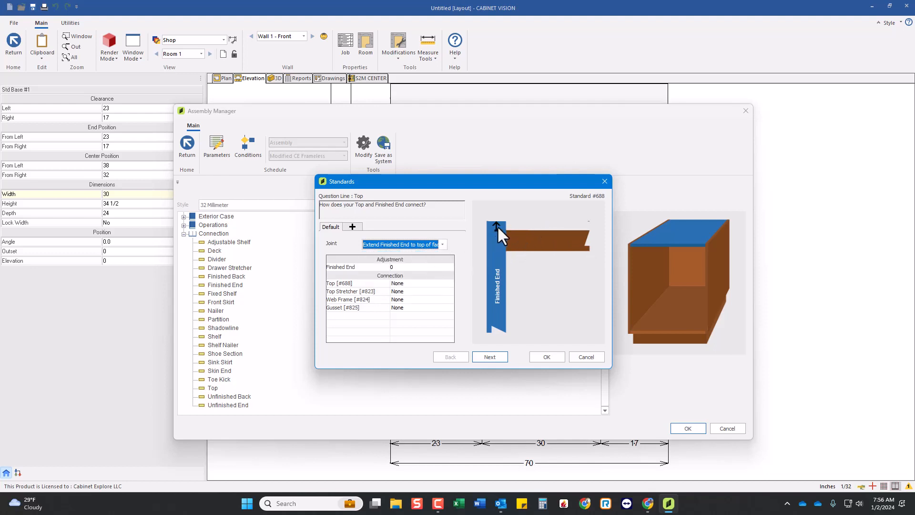
left_click(424, 246)
left_click(422, 263)
left_click(424, 245)
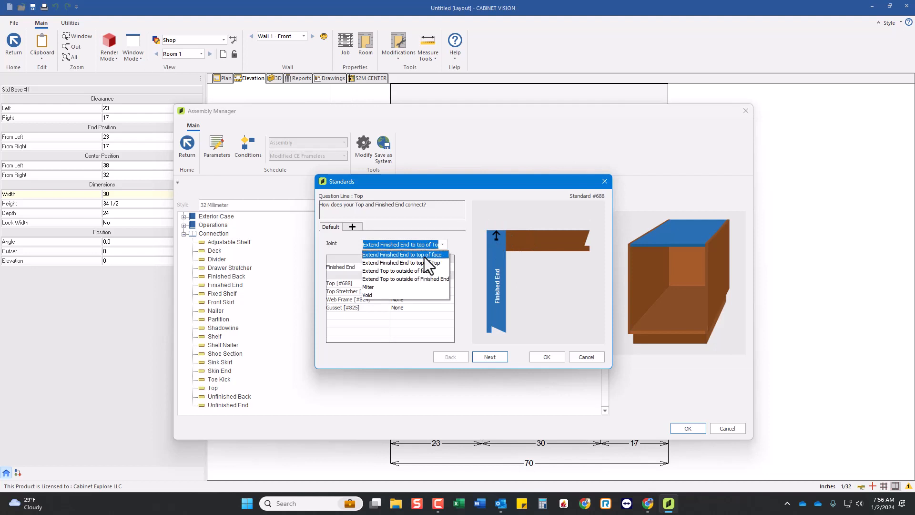
left_click(424, 255)
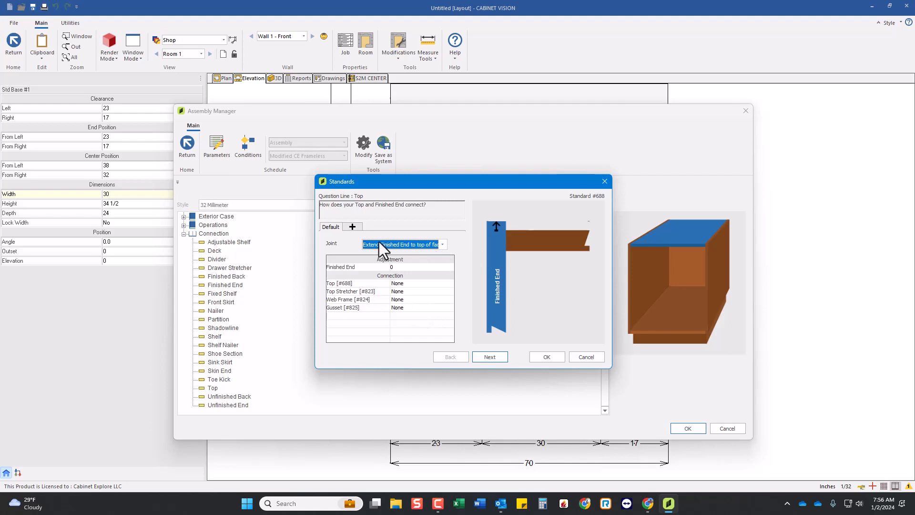
Set the finished end's Top connection to Dado.QBlind.Large and Top Stretcher to Dado.QBlind.Small, and update the room with the changes.
left_click(405, 285)
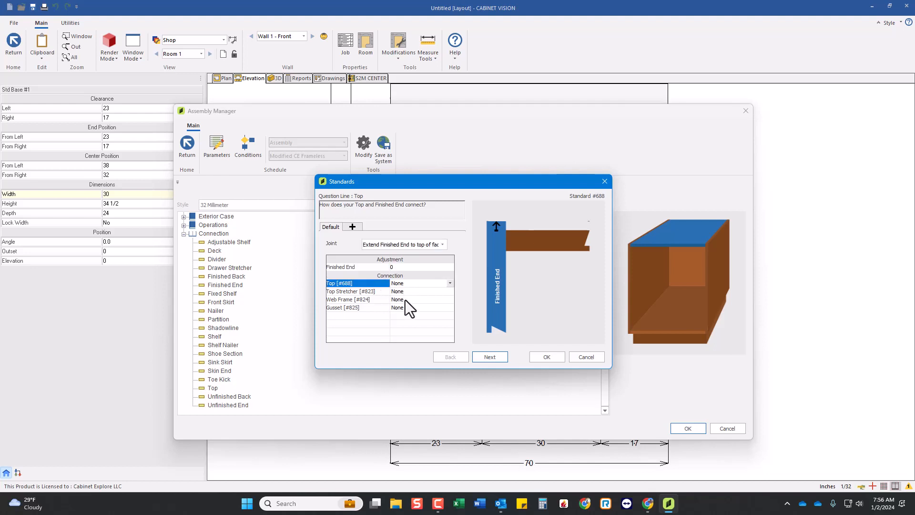
left_click(404, 285)
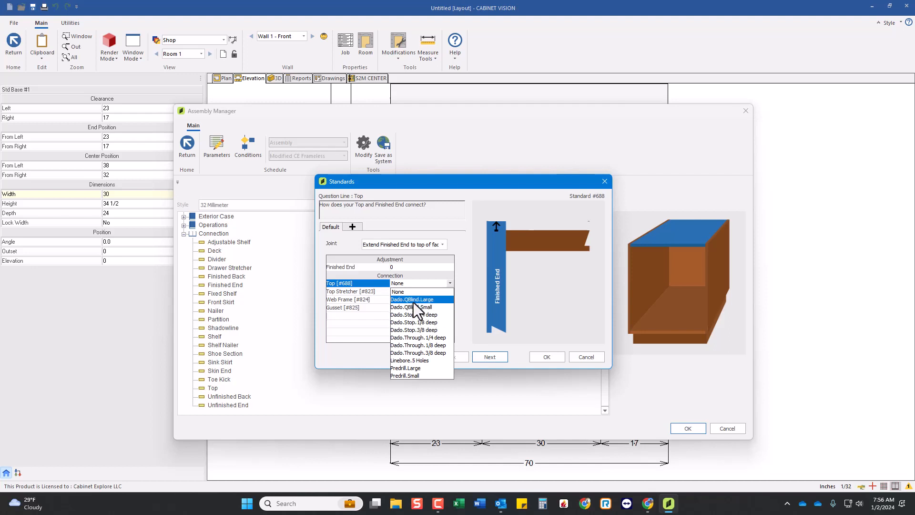
left_click(414, 299)
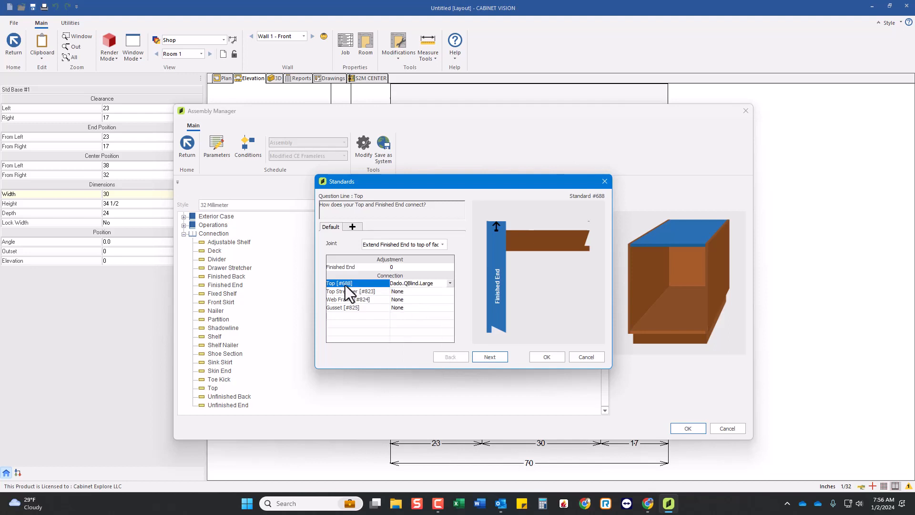
left_click(405, 292)
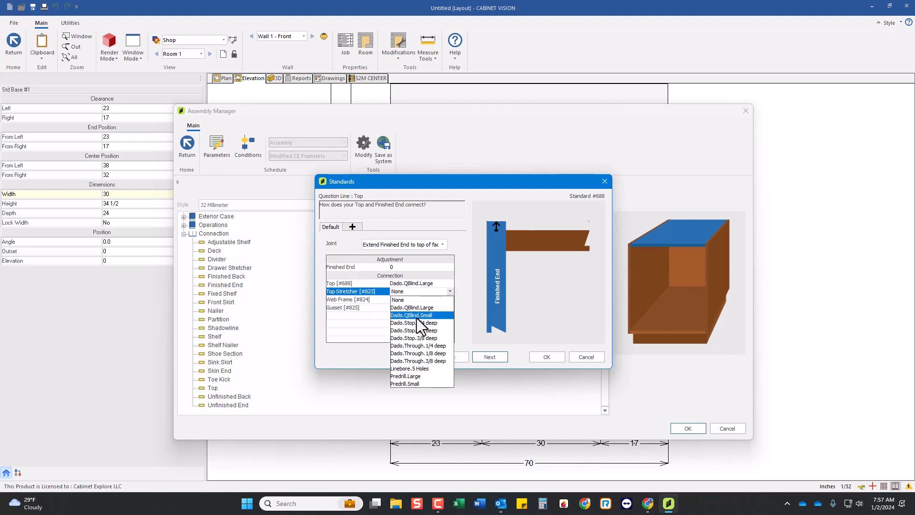
left_click(416, 316)
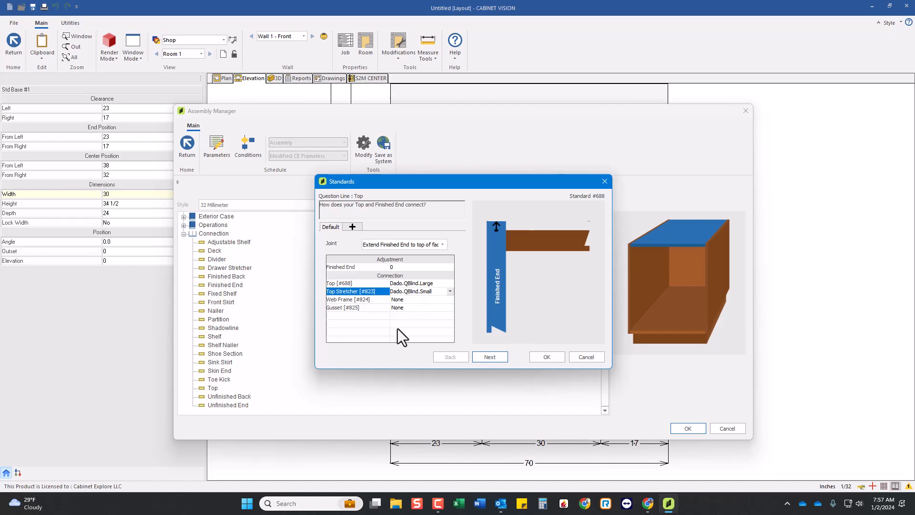
left_click(547, 357)
left_click(677, 426)
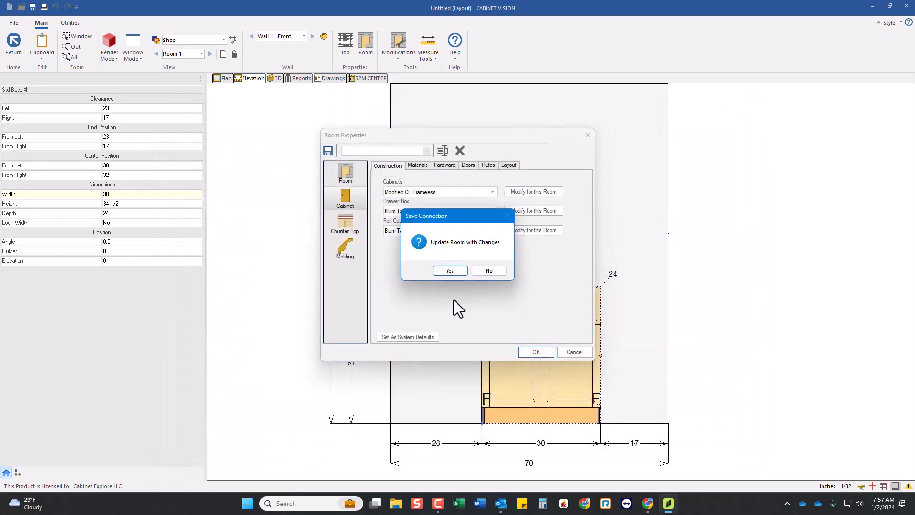
left_click(441, 271)
left_click(534, 352)
Open the base cabinet's assembly and inspect its top stretchers and finished end in the 3D view.
double_click(540, 350)
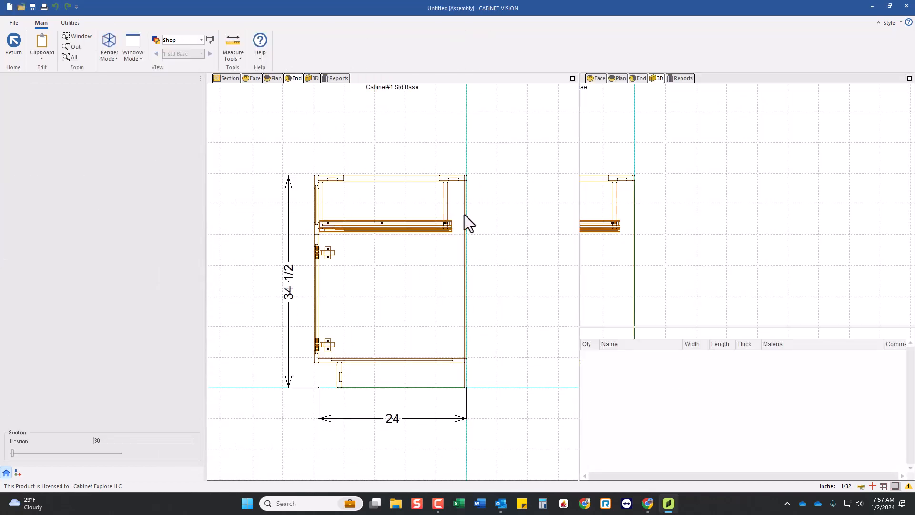
scroll(298, 218, "up", 1)
mouse_move(784, 187)
left_mouse_down()
mouse_move(621, 176)
mouse_move(836, 184)
mouse_move(797, 233)
mouse_move(723, 245)
mouse_move(786, 231)
mouse_move(725, 239)
mouse_move(753, 200)
left_mouse_up()
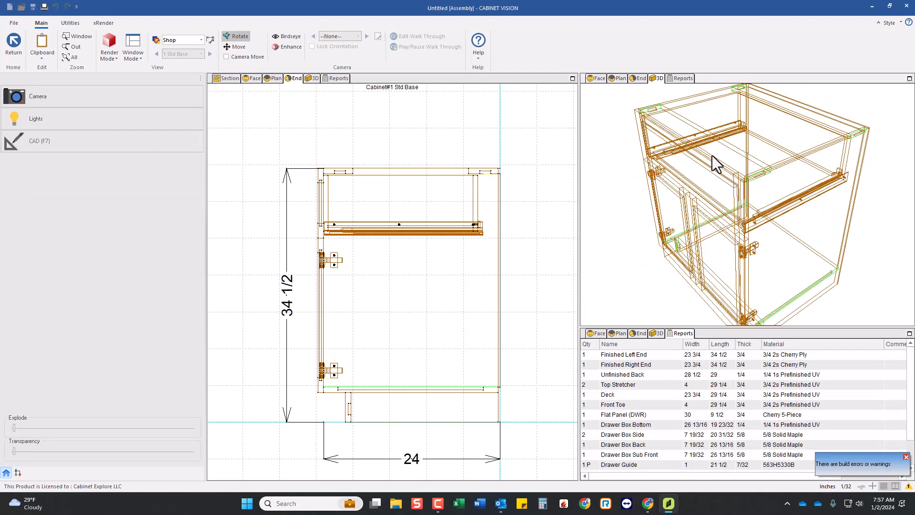
mouse_move(797, 232)
left_mouse_down()
mouse_move(695, 211)
mouse_move(746, 210)
left_mouse_up()
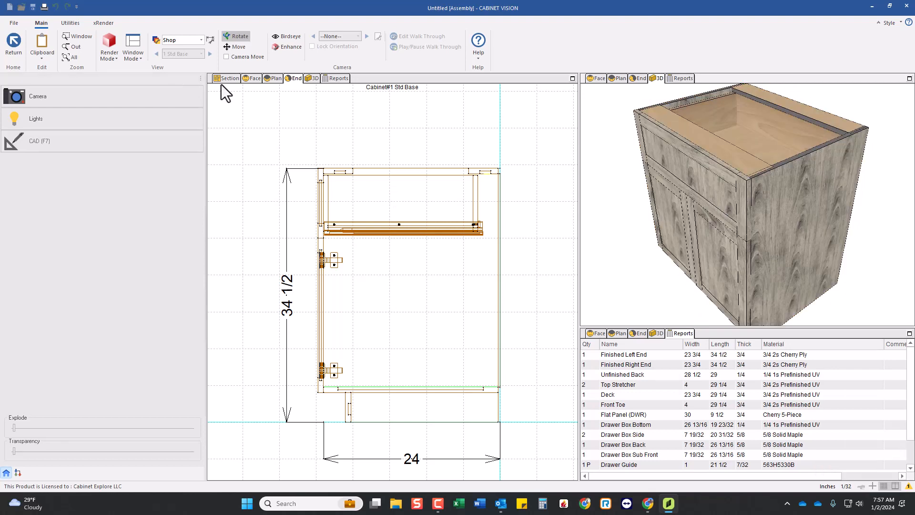
Change the base cabinet's left end type to Unfinished in the section view.
left_click(226, 80)
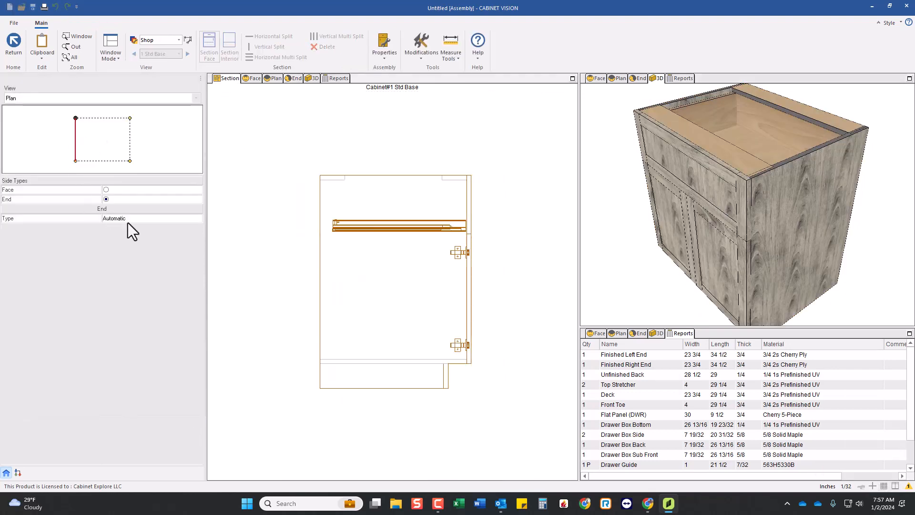
left_click(128, 219)
left_click(125, 234)
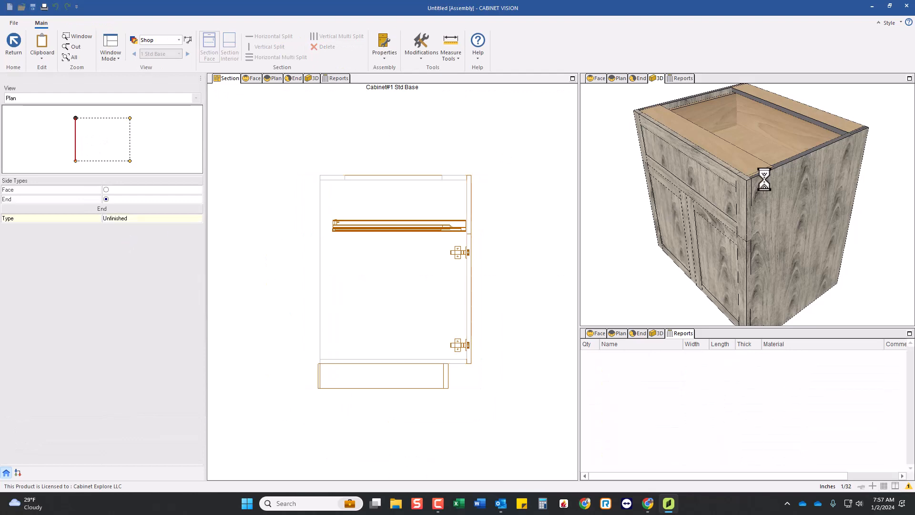
Inspect the left end, top stretchers and toe kick of the base cabinet from several angles in 3D.
scroll(740, 183, "down", 3)
left_click_drag(632, 200, 824, 188)
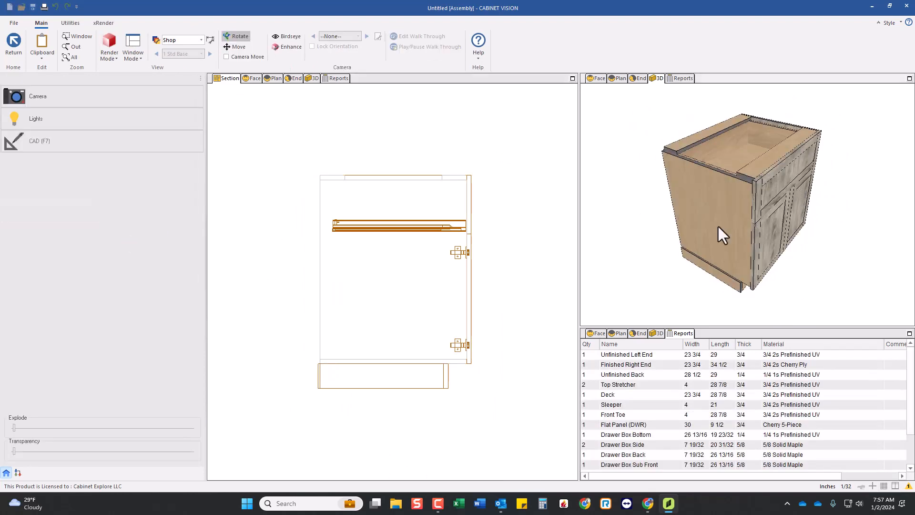
left_click_drag(723, 235, 819, 186)
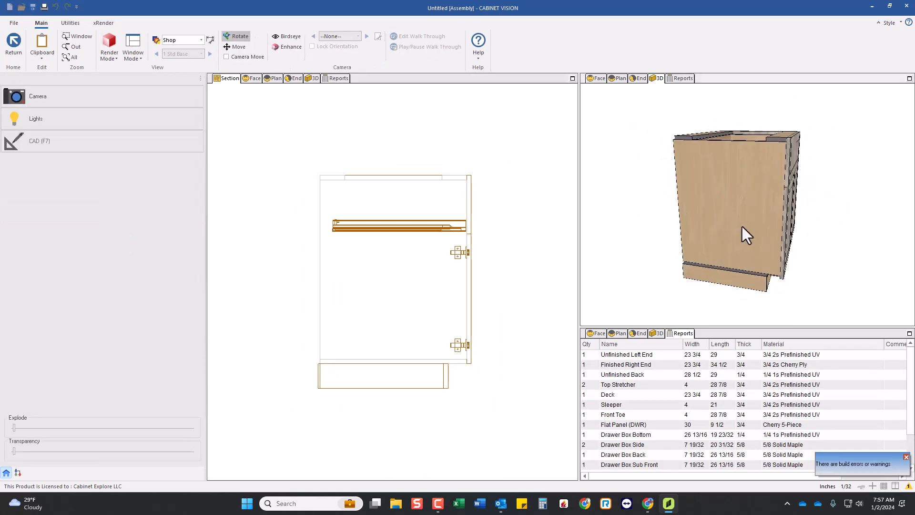
left_click_drag(746, 235, 708, 198)
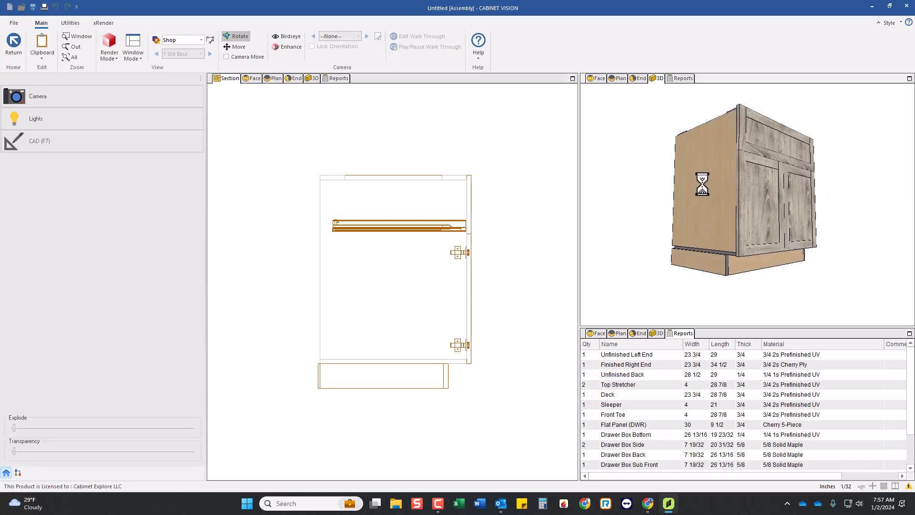
Inspect the base cabinet's left end and toe kick in 3D, and return to the room layout.
scroll(702, 184, "up", 1)
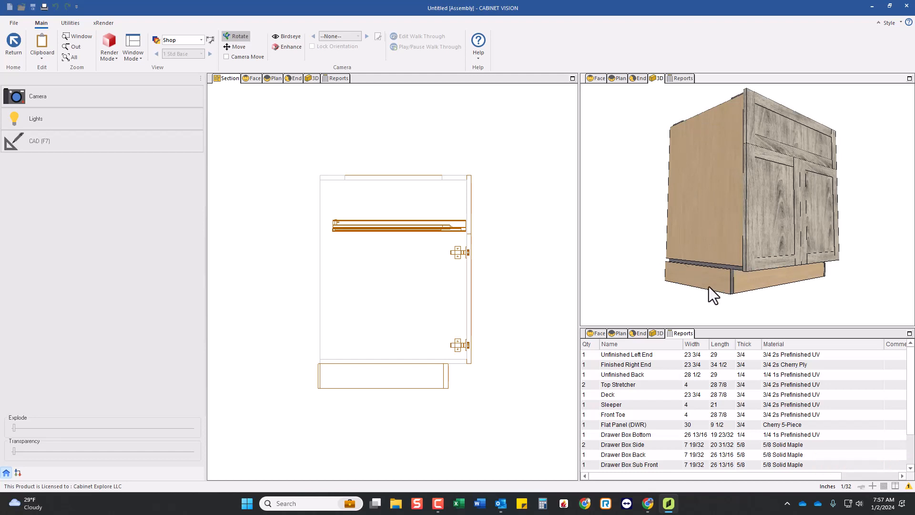
mouse_move(707, 230)
left_mouse_down()
mouse_move(694, 239)
mouse_move(701, 231)
left_mouse_up()
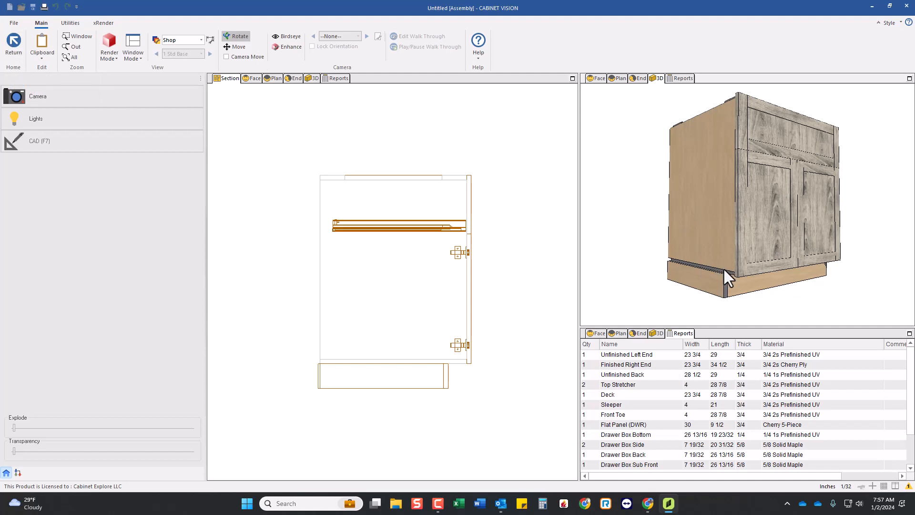
left_click(13, 42)
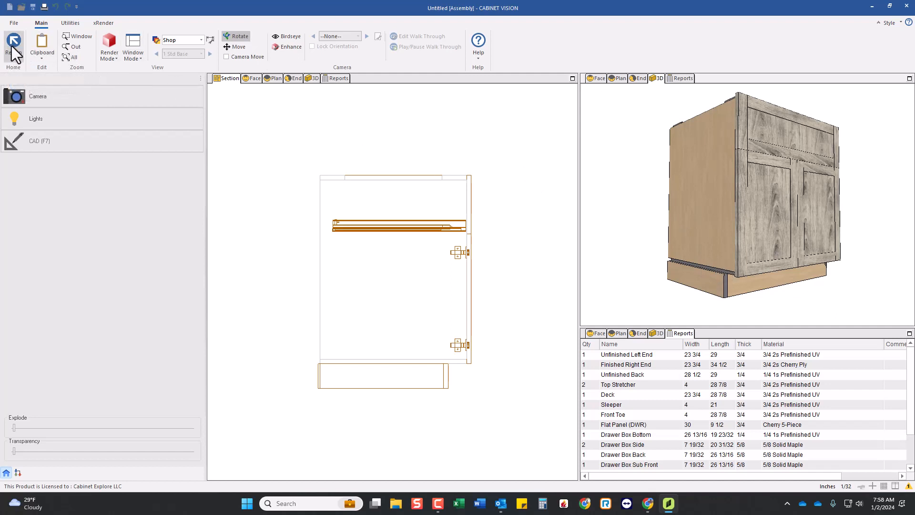
In the room's cabinet construction, set the joint between Deck and Unfinished End to Extend Unfinished End to floor.
left_click(367, 50)
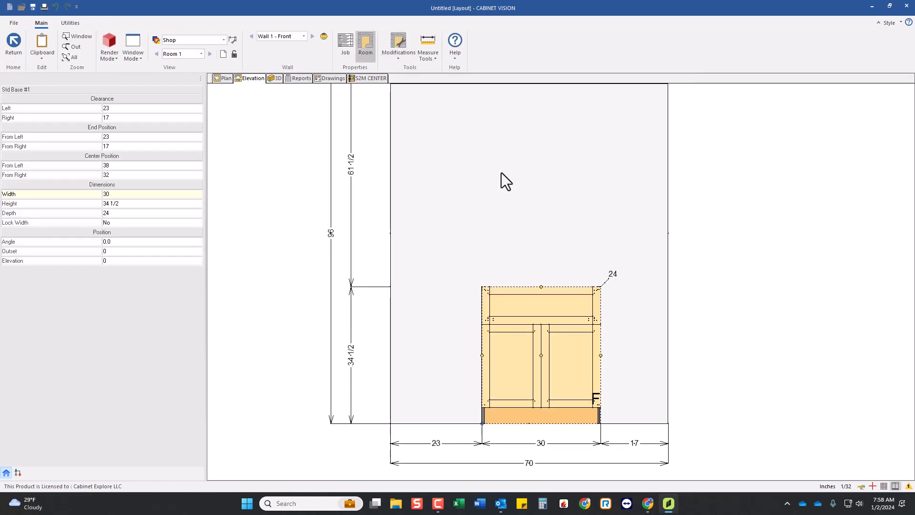
left_click(542, 195)
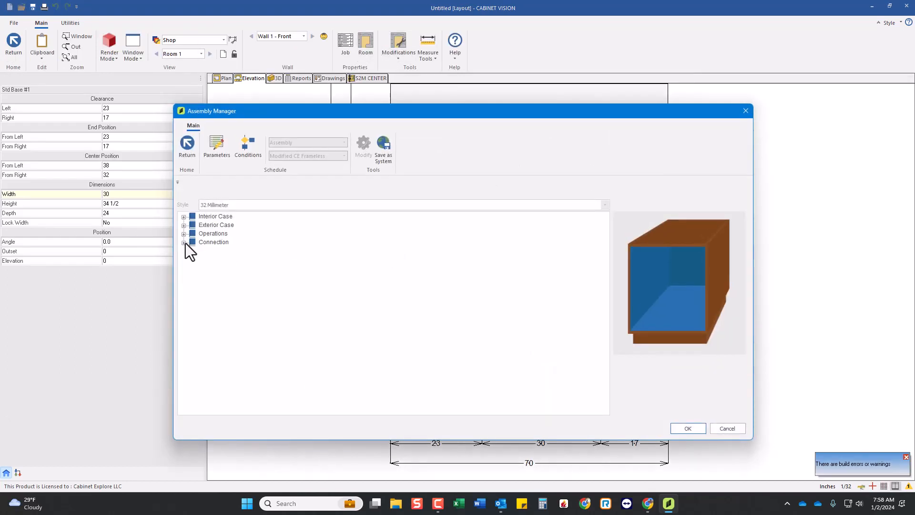
left_click(184, 243)
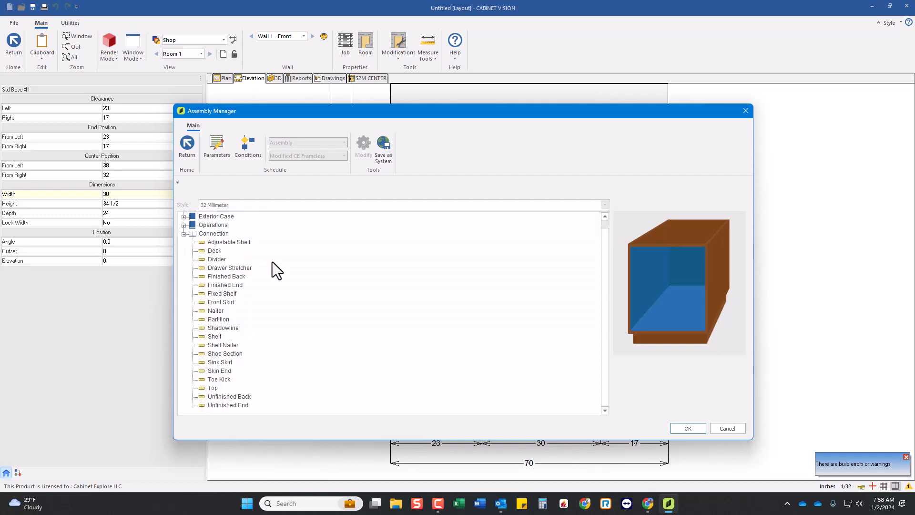
left_click(214, 252)
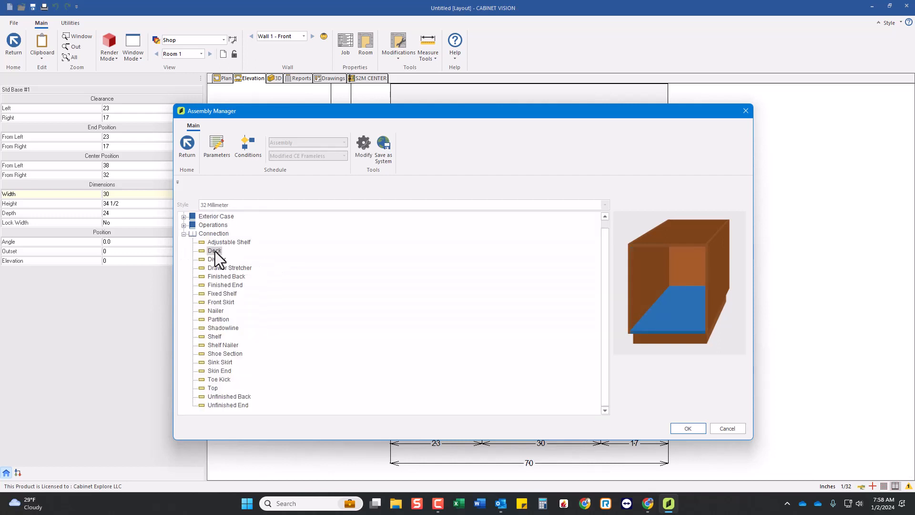
double_click(215, 251)
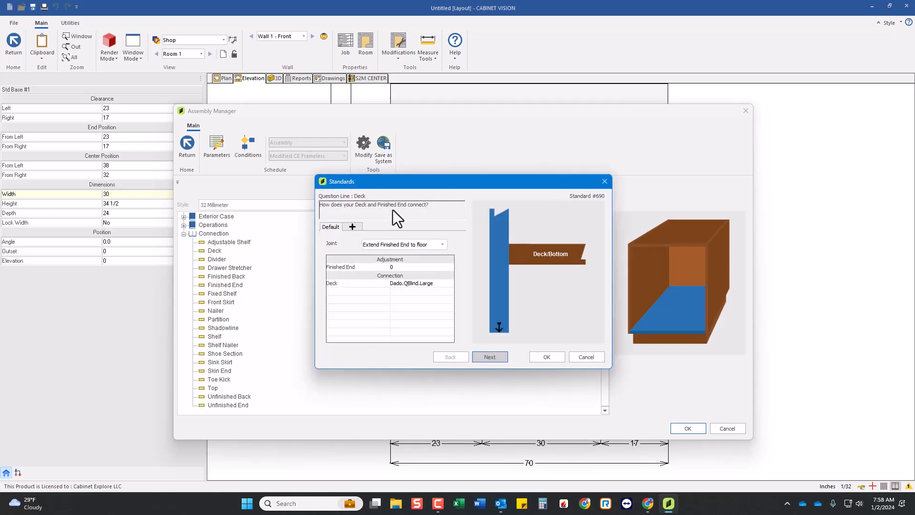
left_click(483, 355)
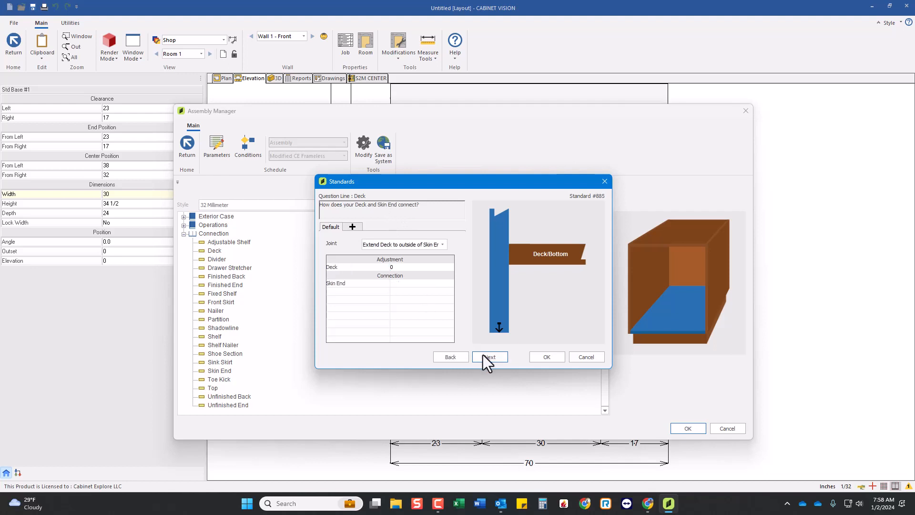
left_click(488, 355)
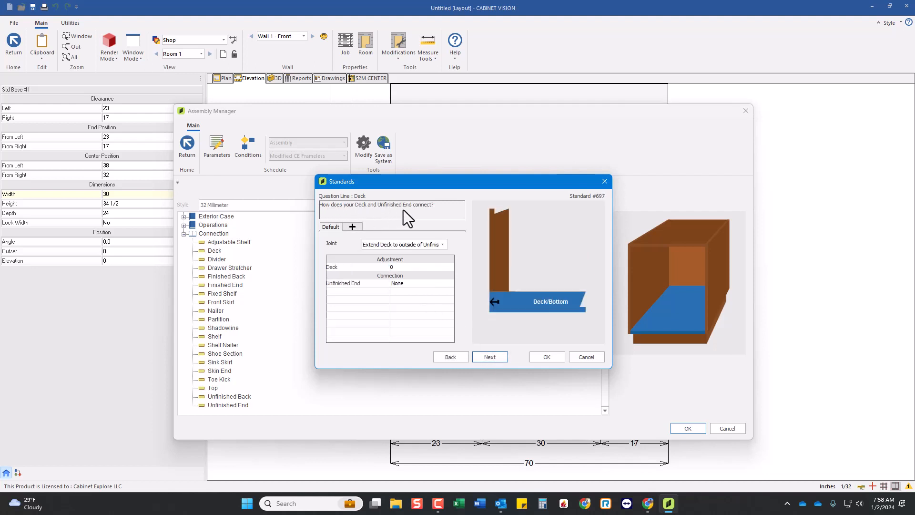
left_click(415, 245)
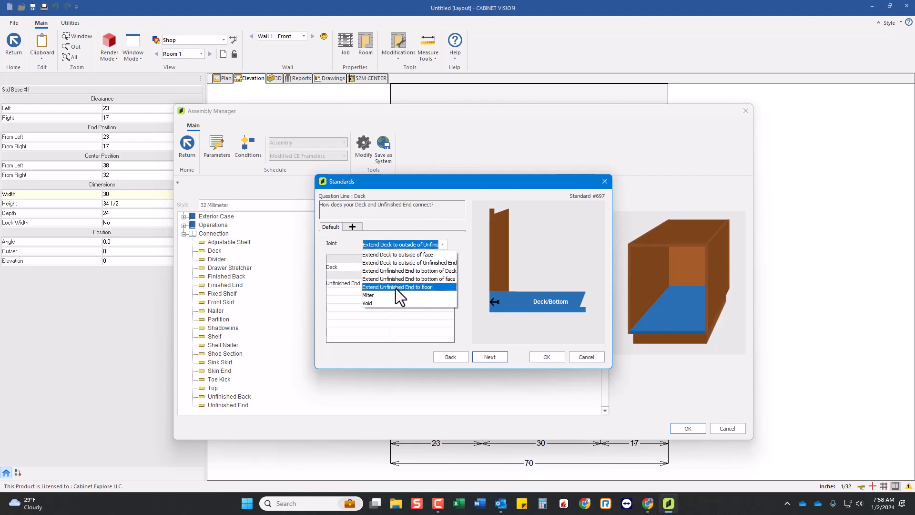
left_click(396, 287)
Set the Deck connection at the unfinished end to Dado.QBlind.Large and update the room with the changes.
left_click(400, 283)
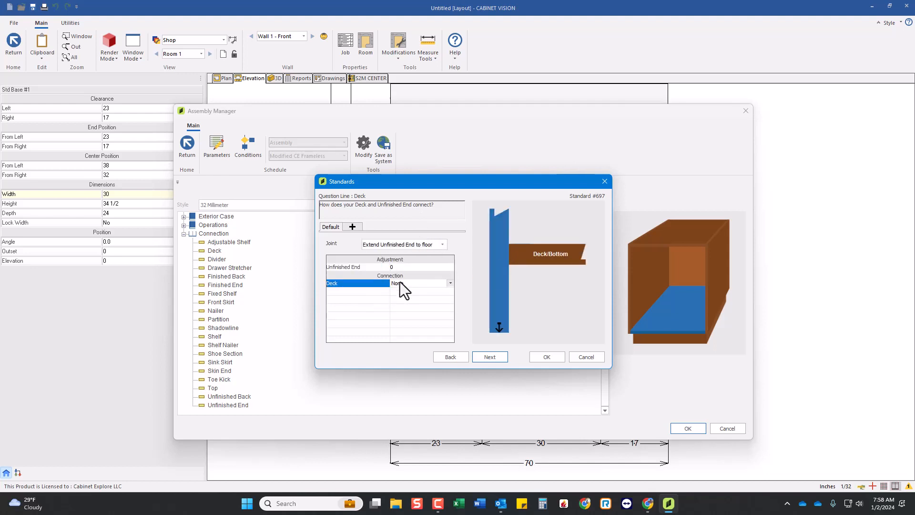
left_click(399, 282)
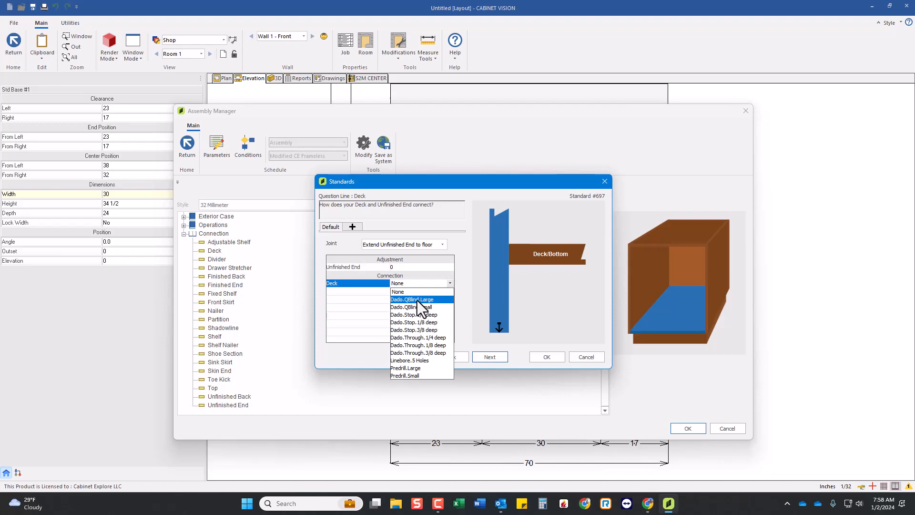
left_click(417, 300)
left_click(549, 358)
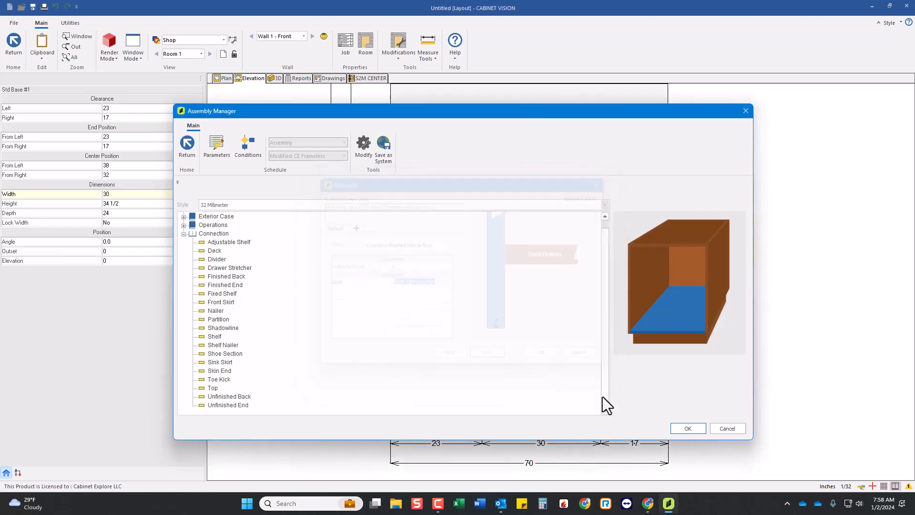
left_click(687, 429)
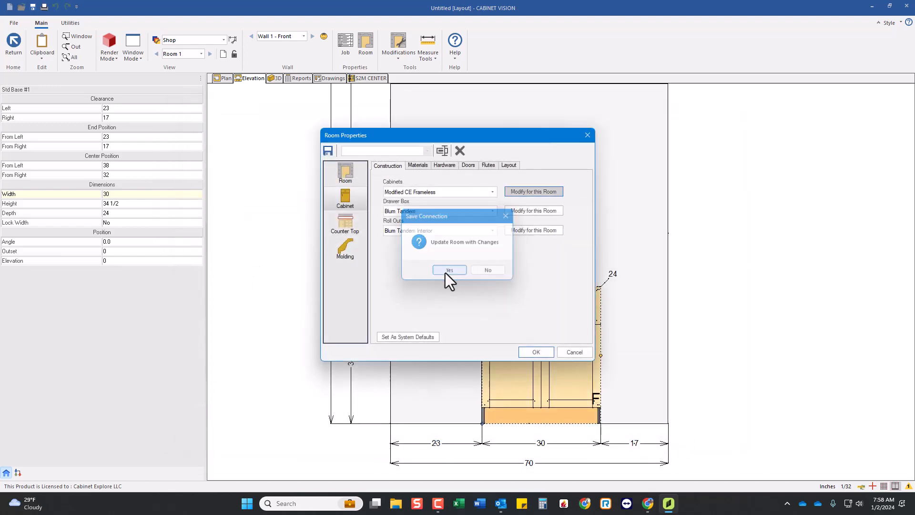
left_click(448, 270)
left_click(533, 353)
Open the base cabinet's assembly, inspect how its unfinished left end meets the toe kick and floor in 3D, and return to the layout.
double_click(548, 334)
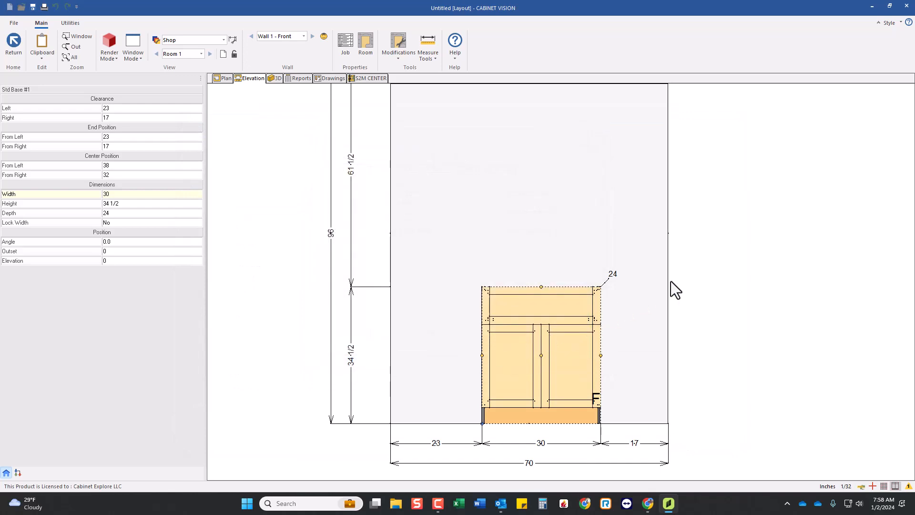
left_click_drag(668, 261, 723, 170)
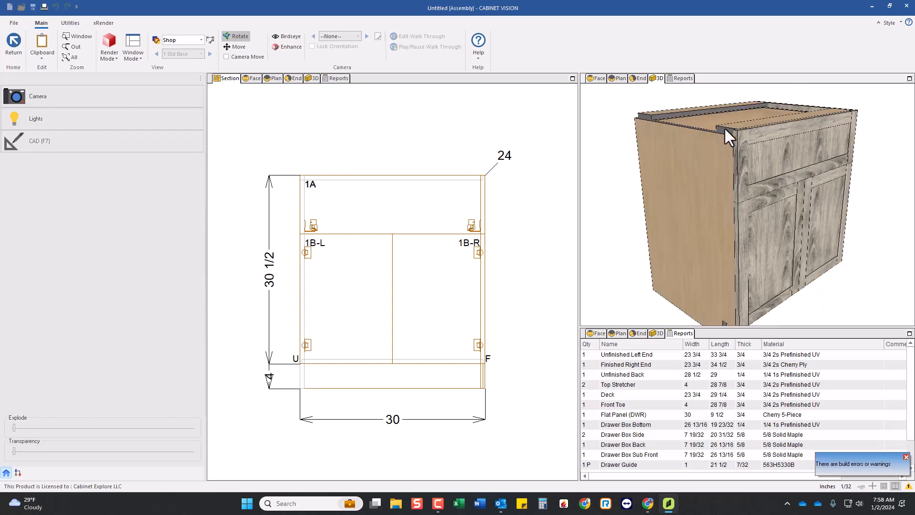
left_click_drag(726, 149, 722, 133)
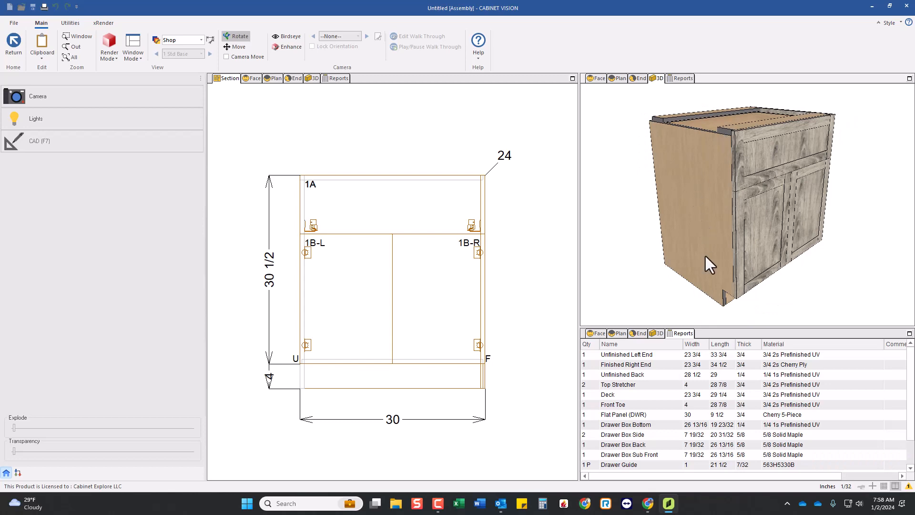
left_click_drag(706, 256, 746, 225)
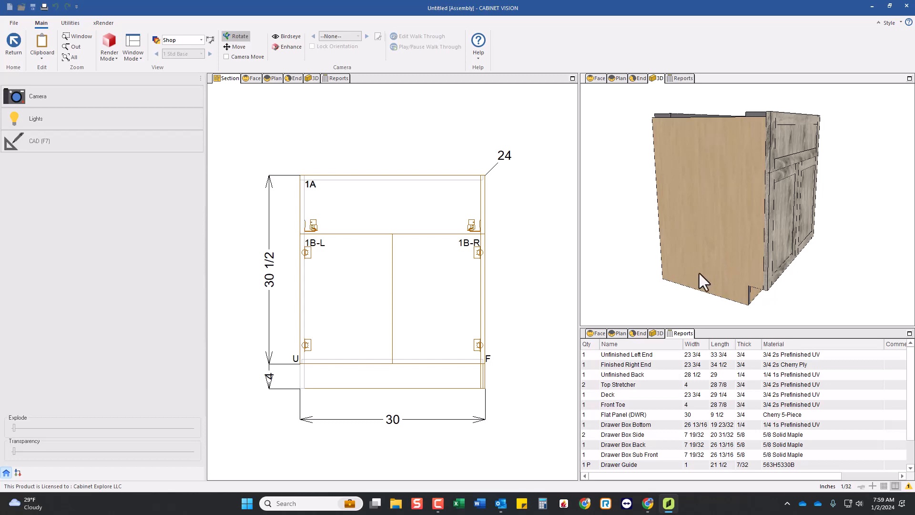
left_click(387, 303)
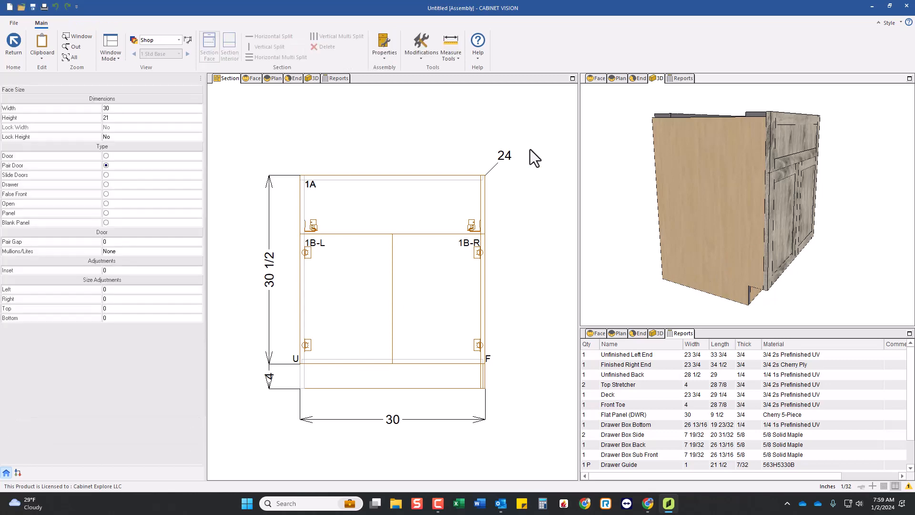
left_click_drag(686, 251, 683, 278)
scroll(682, 278, "up", 5)
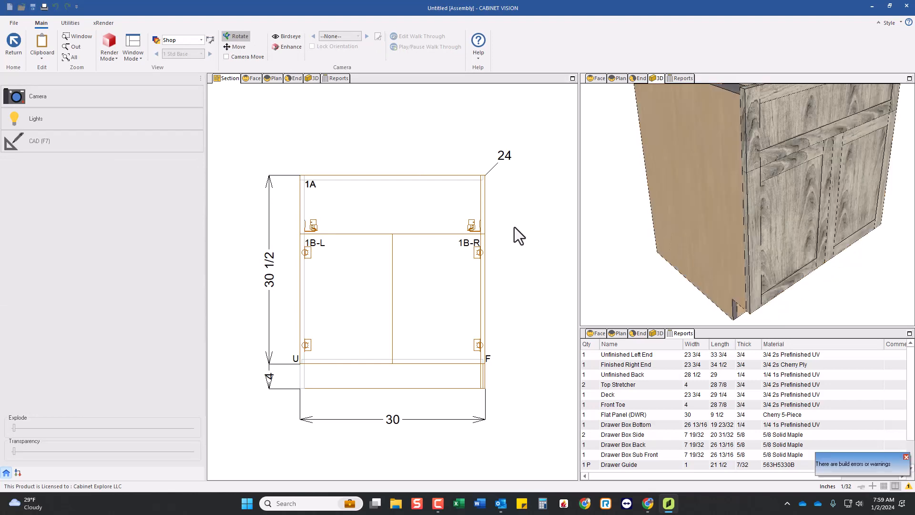
left_click(18, 50)
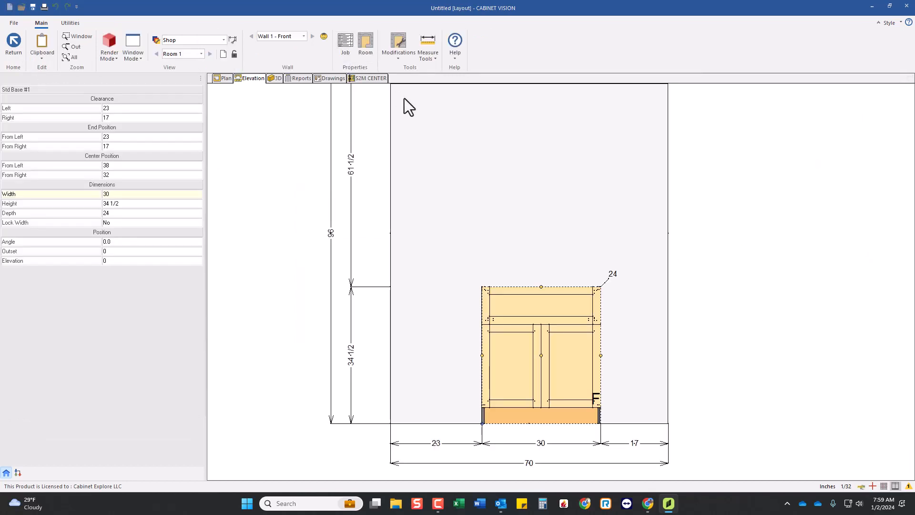
Review the available Deck connection types at the unfinished end in the room's cabinet construction, keeping Dado.QBlind.Large.
double_click(399, 209)
left_click(342, 199)
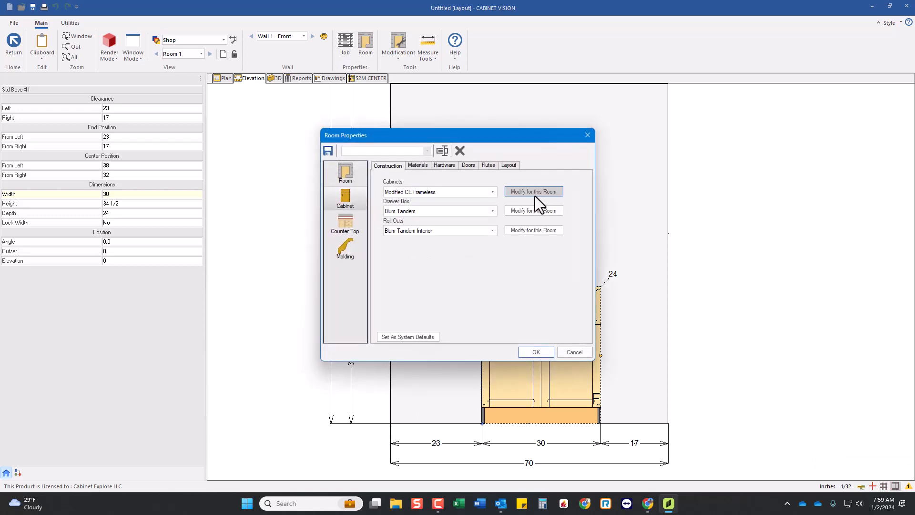
left_click(533, 191)
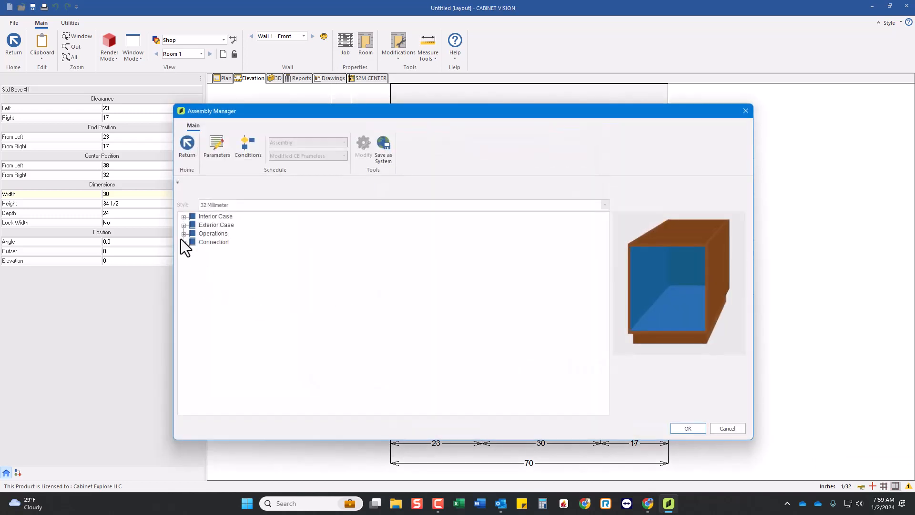
left_click(184, 243)
left_click(202, 253)
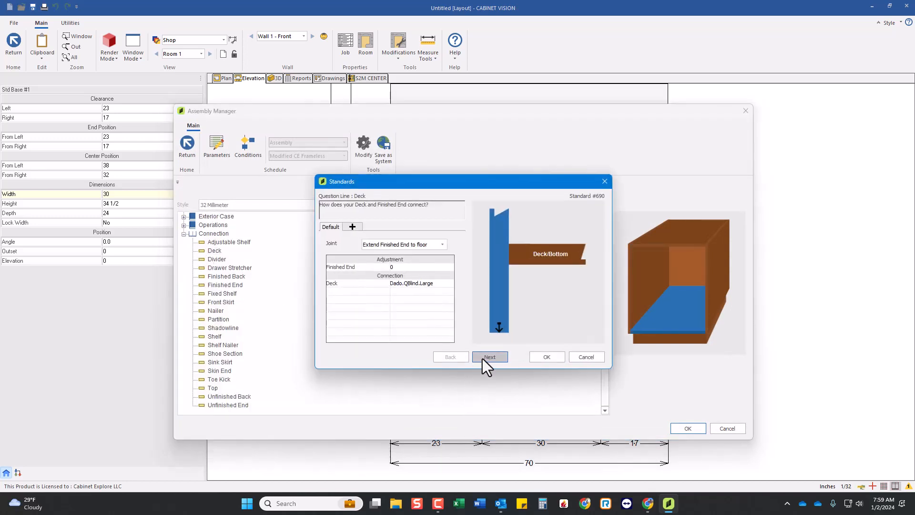
left_click(483, 358)
left_click(479, 362)
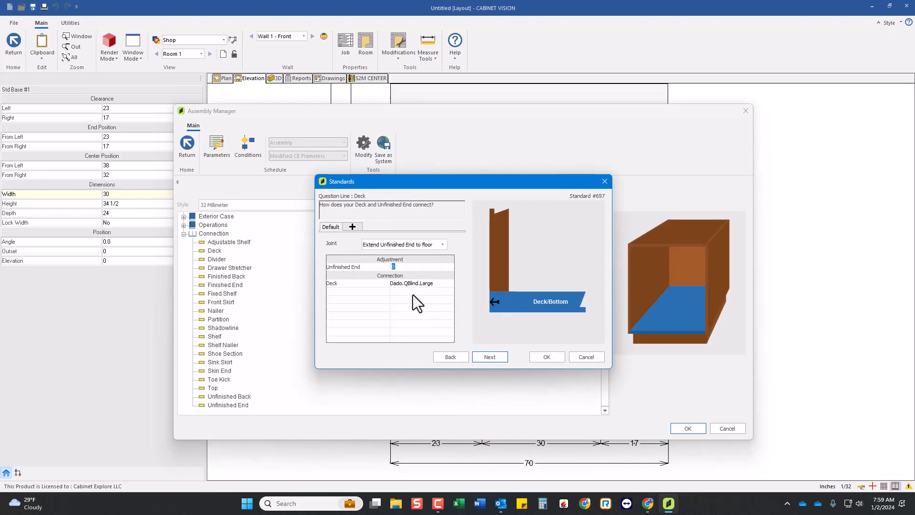
left_click(419, 285)
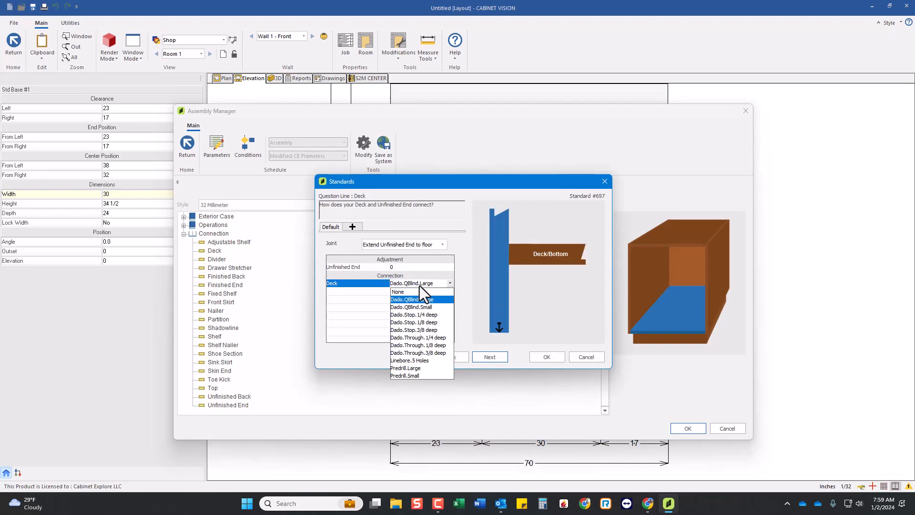
left_click(359, 312)
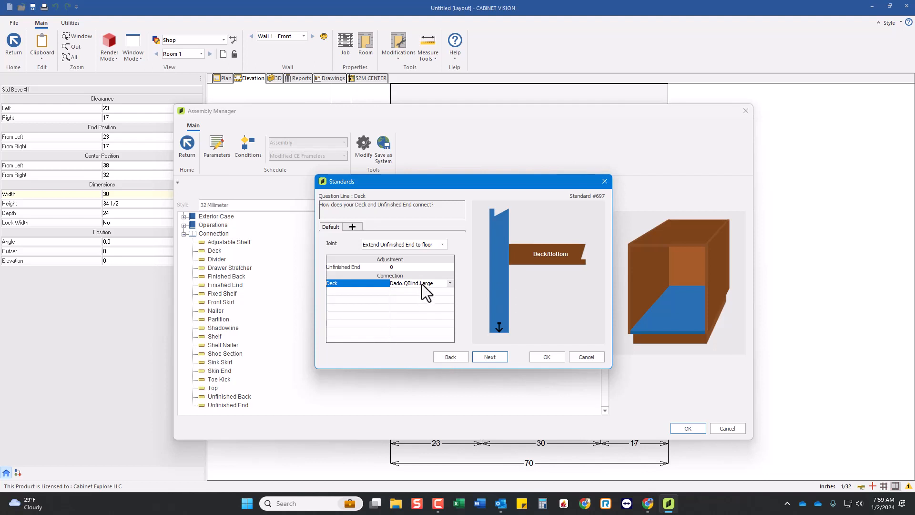
left_click(543, 357)
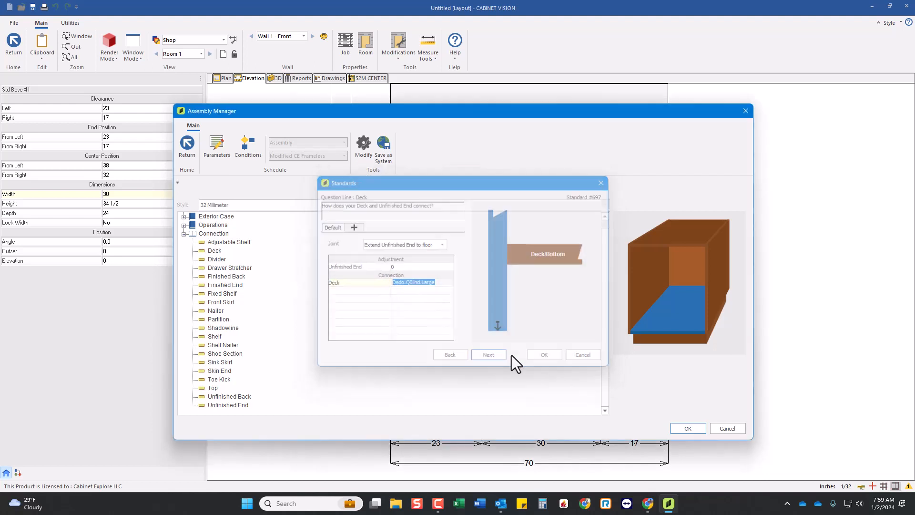
left_click(685, 427)
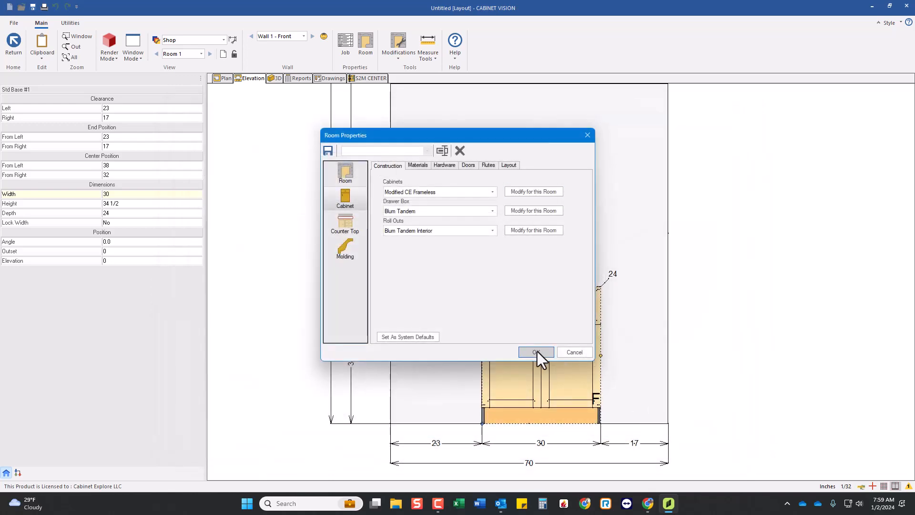
left_click(536, 351)
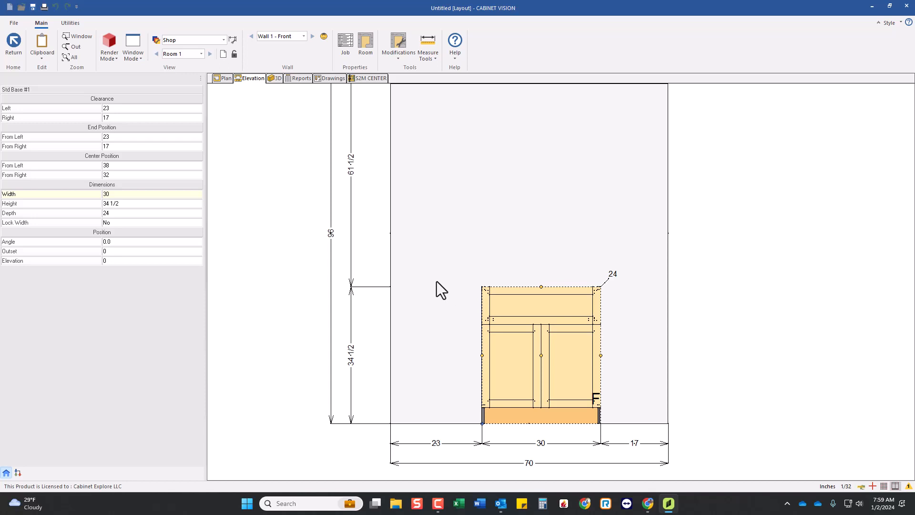
Save the room's modified cabinet construction as a system method, replacing the existing CE Frameless method, and accept the room properties.
scroll(439, 282, "down", 1)
scroll(417, 304, "down", 1)
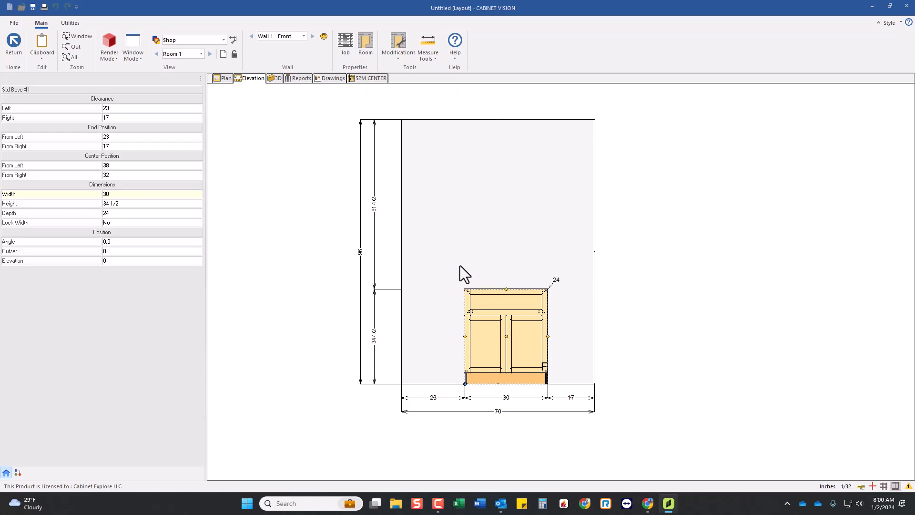
left_click(345, 200)
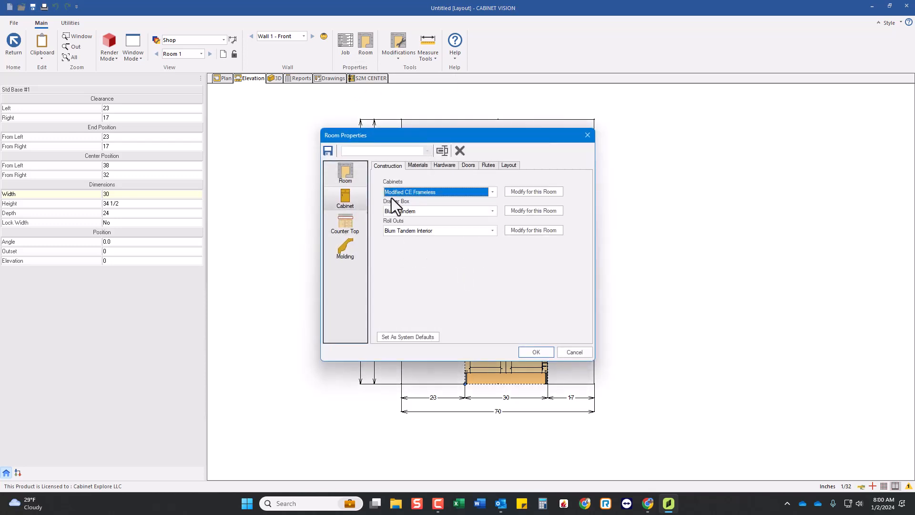
left_click(530, 192)
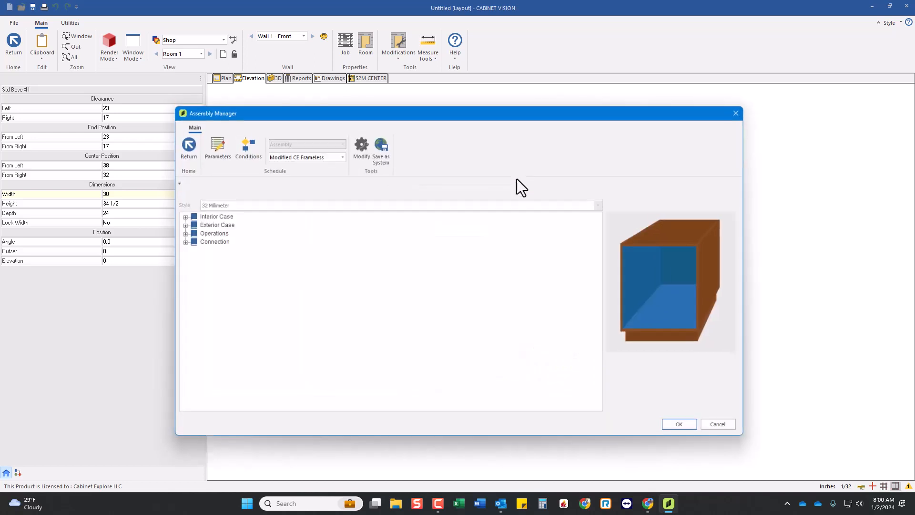
left_click(384, 145)
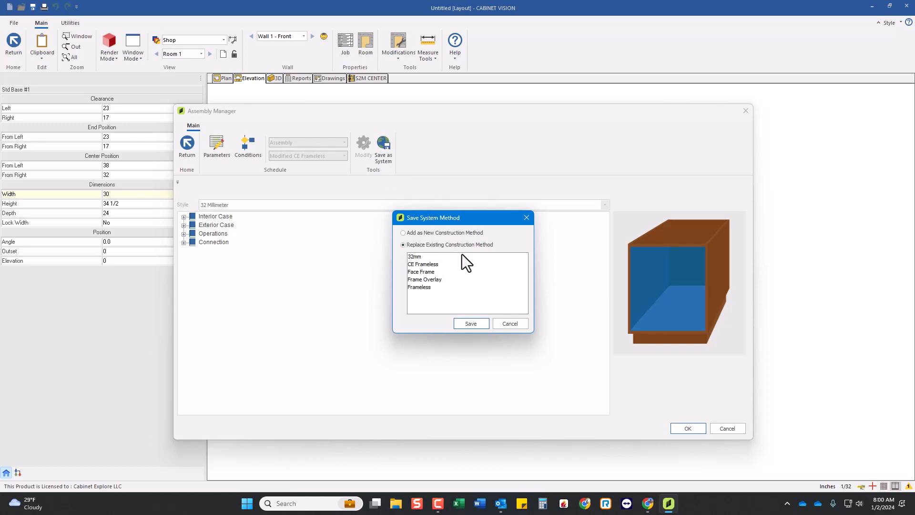
left_click(427, 265)
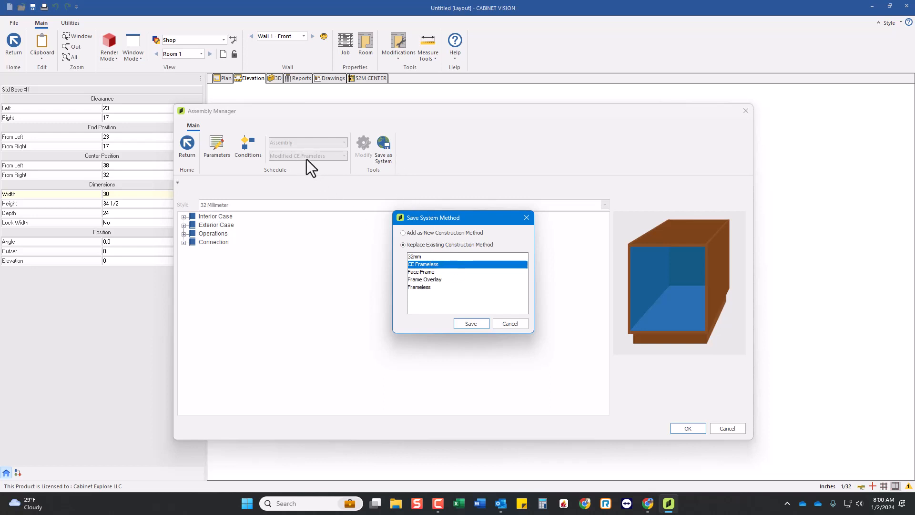
left_click(469, 323)
left_click(462, 301)
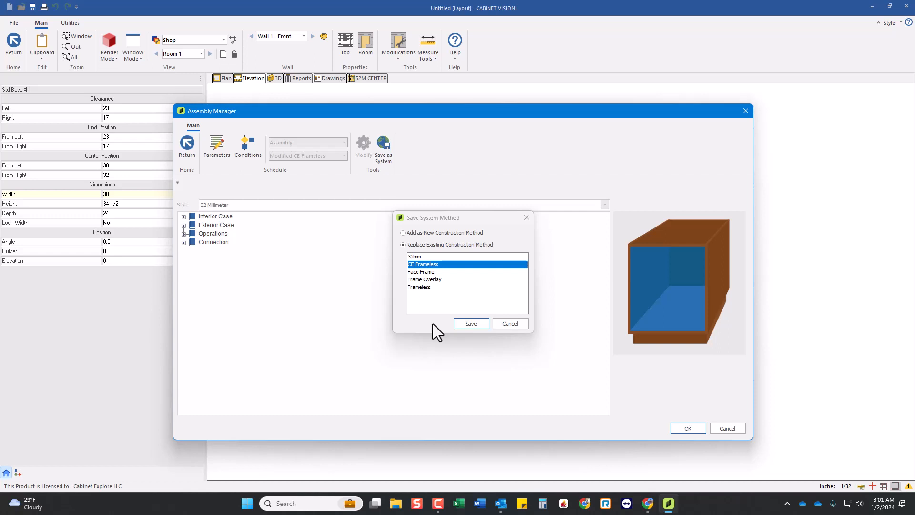
key("Return")
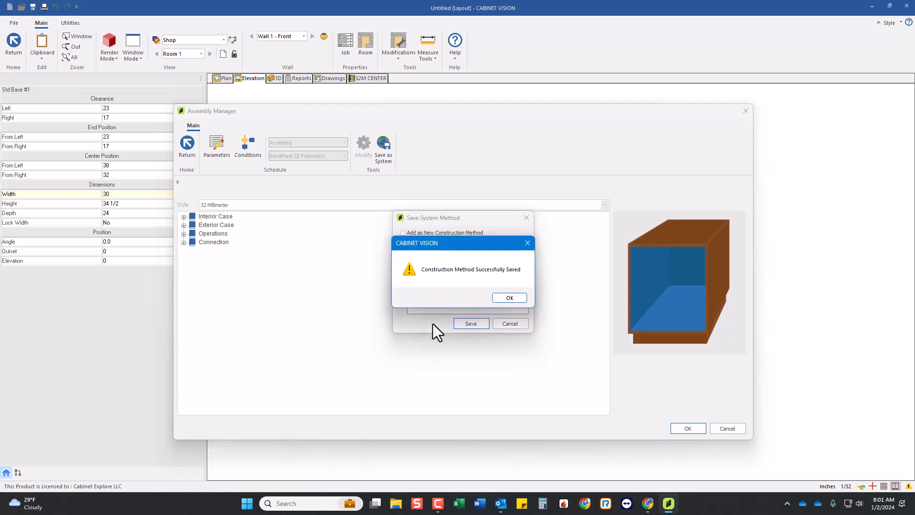
left_click(510, 297)
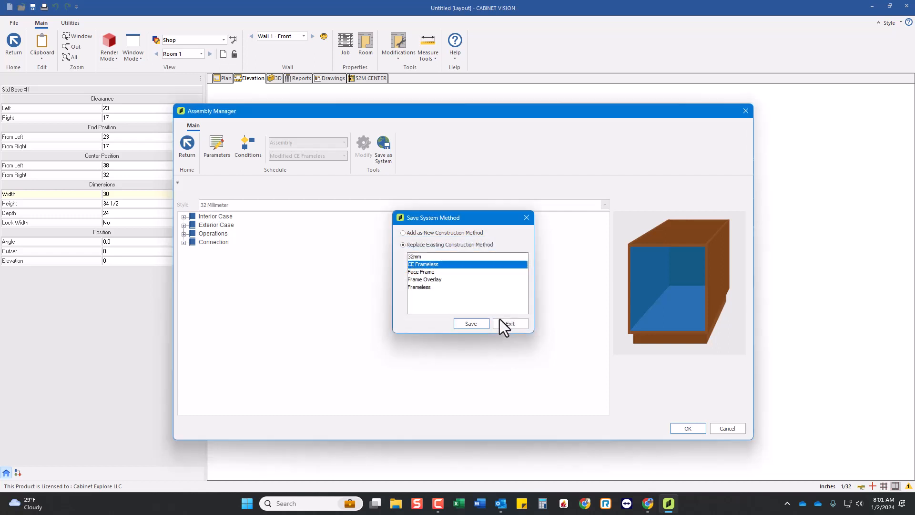
left_click(501, 323)
left_click(680, 430)
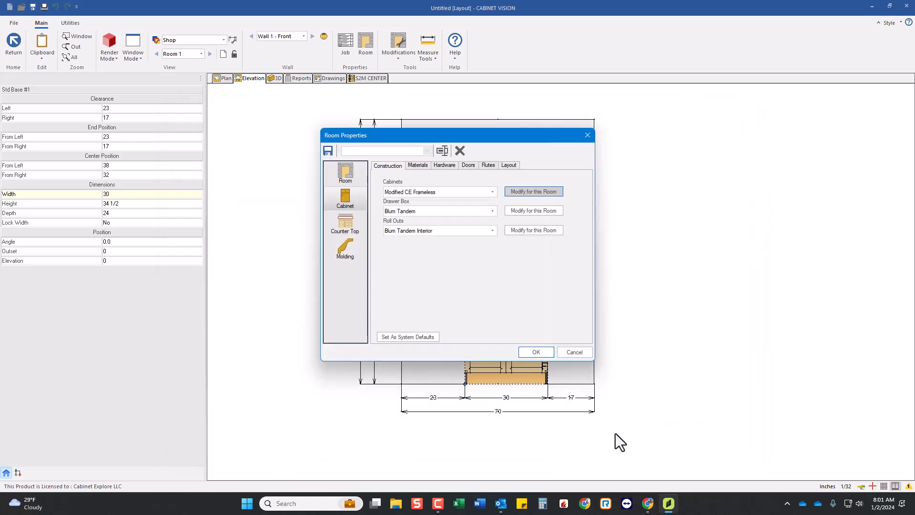
left_click(534, 356)
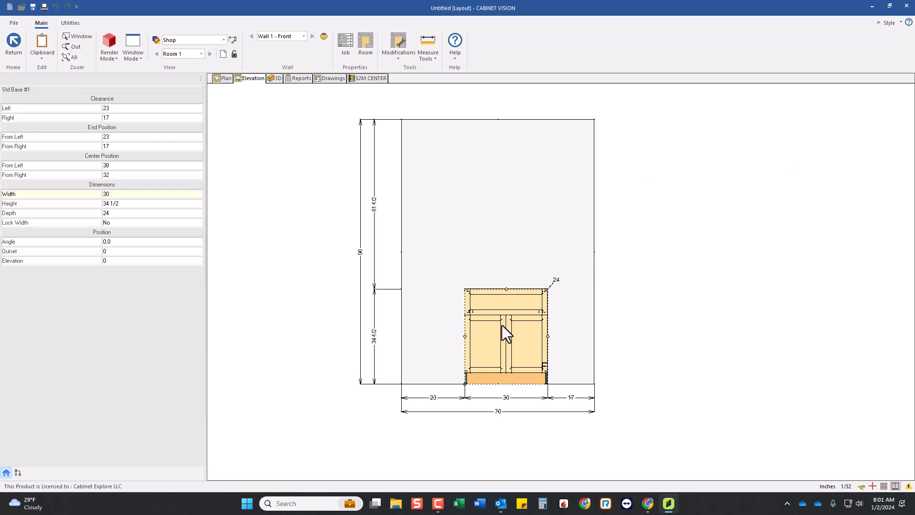
Save the job in the CV 2023 folder under the file name CE Frameless Set and close the job.
scroll(510, 342, "up", 1)
scroll(535, 333, "down", 2)
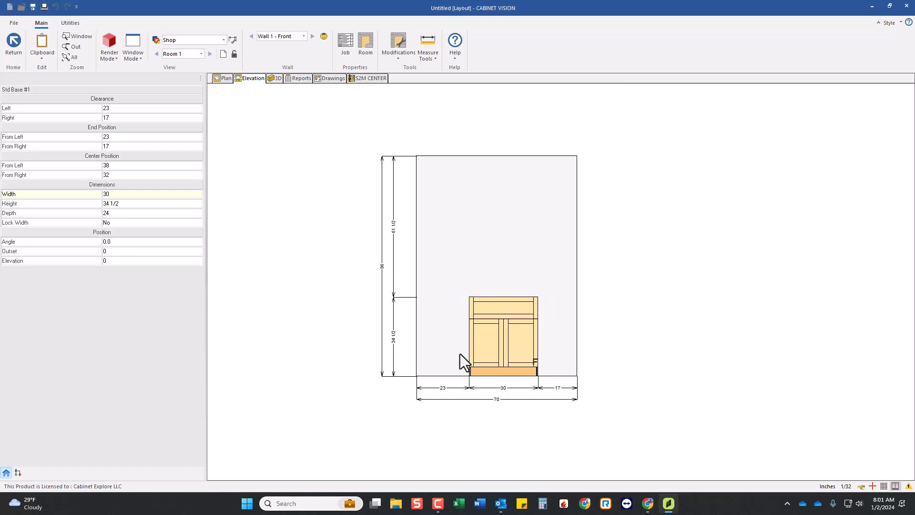
scroll(460, 354, "up", 1)
left_click(14, 23)
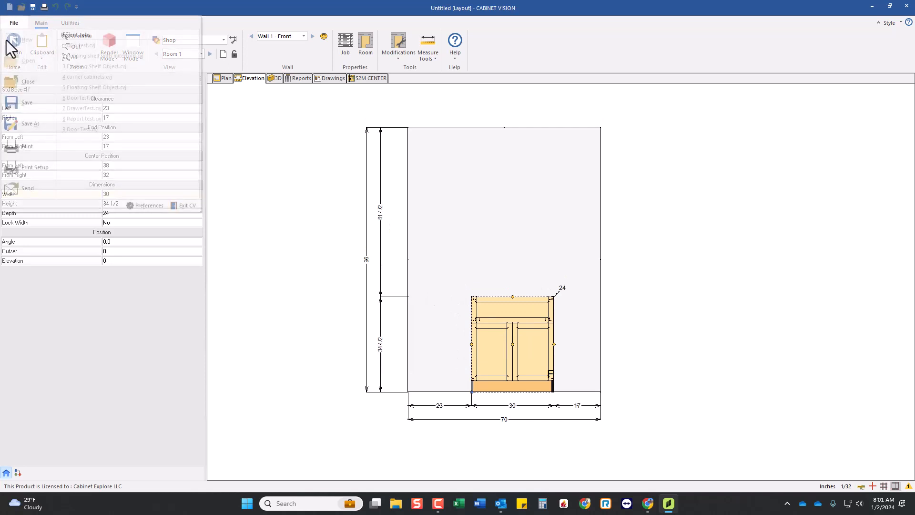
left_click(444, 334)
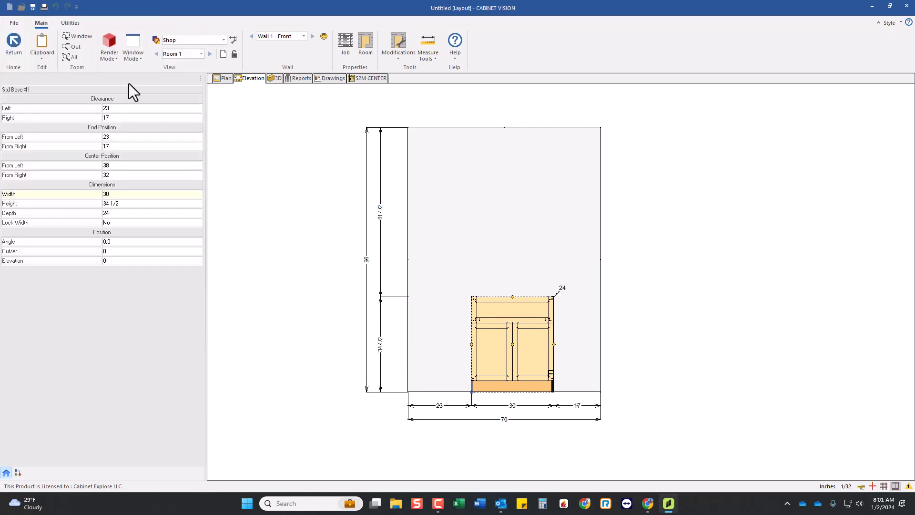
left_click(13, 23)
key("Escape")
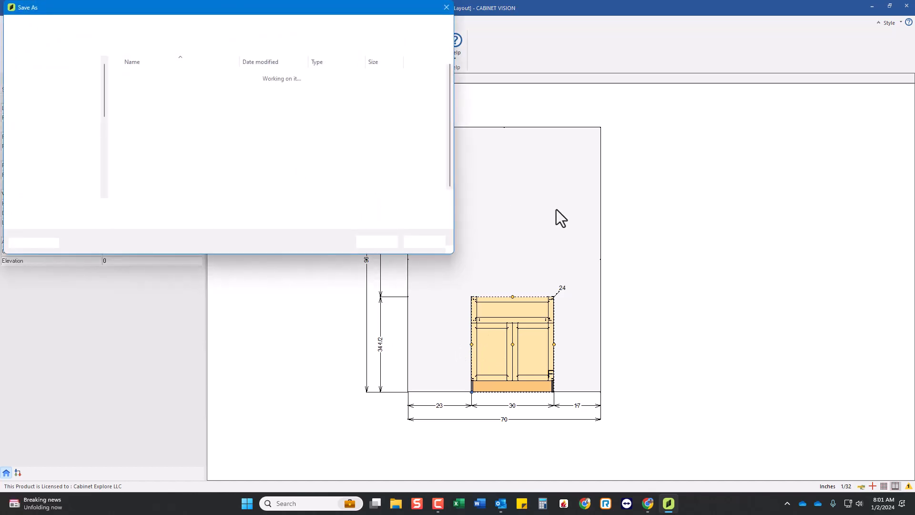
left_click_drag(307, 7, 468, 63)
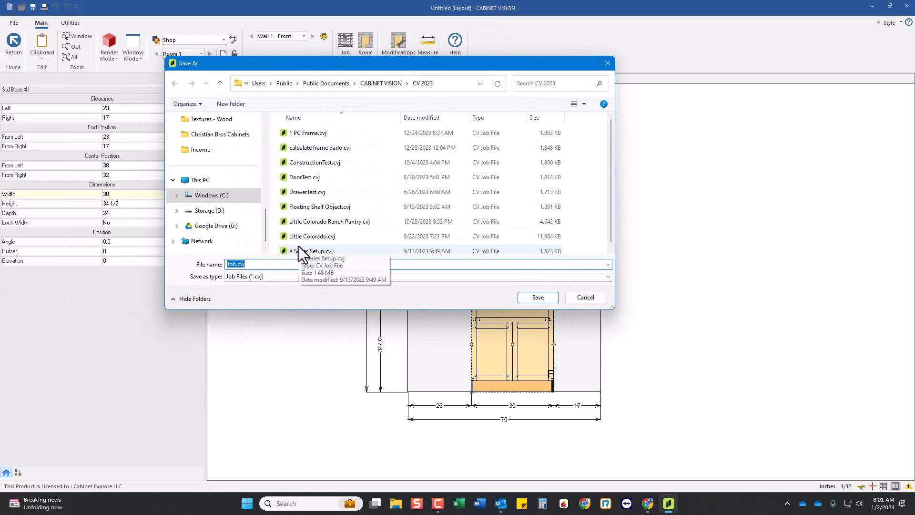
type("CE Fram")
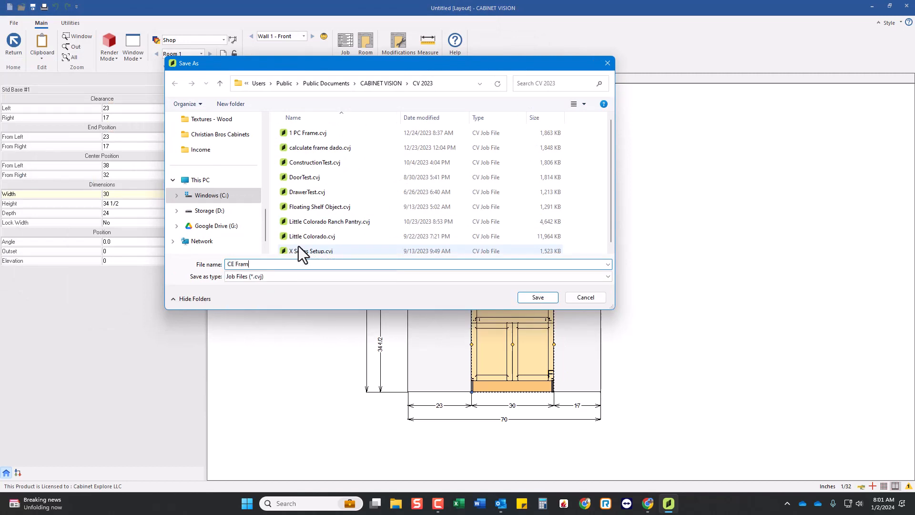
type("eless Setup")
key("Return")
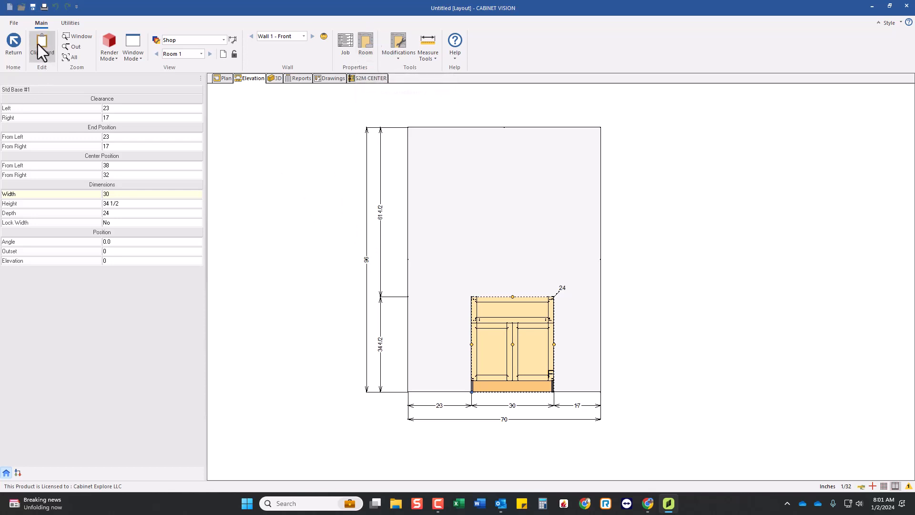
left_click(15, 20)
left_click(33, 82)
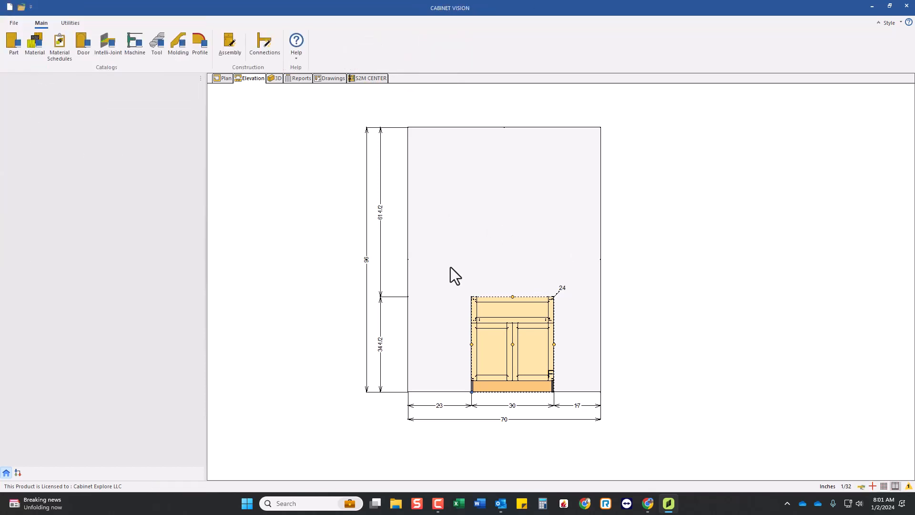